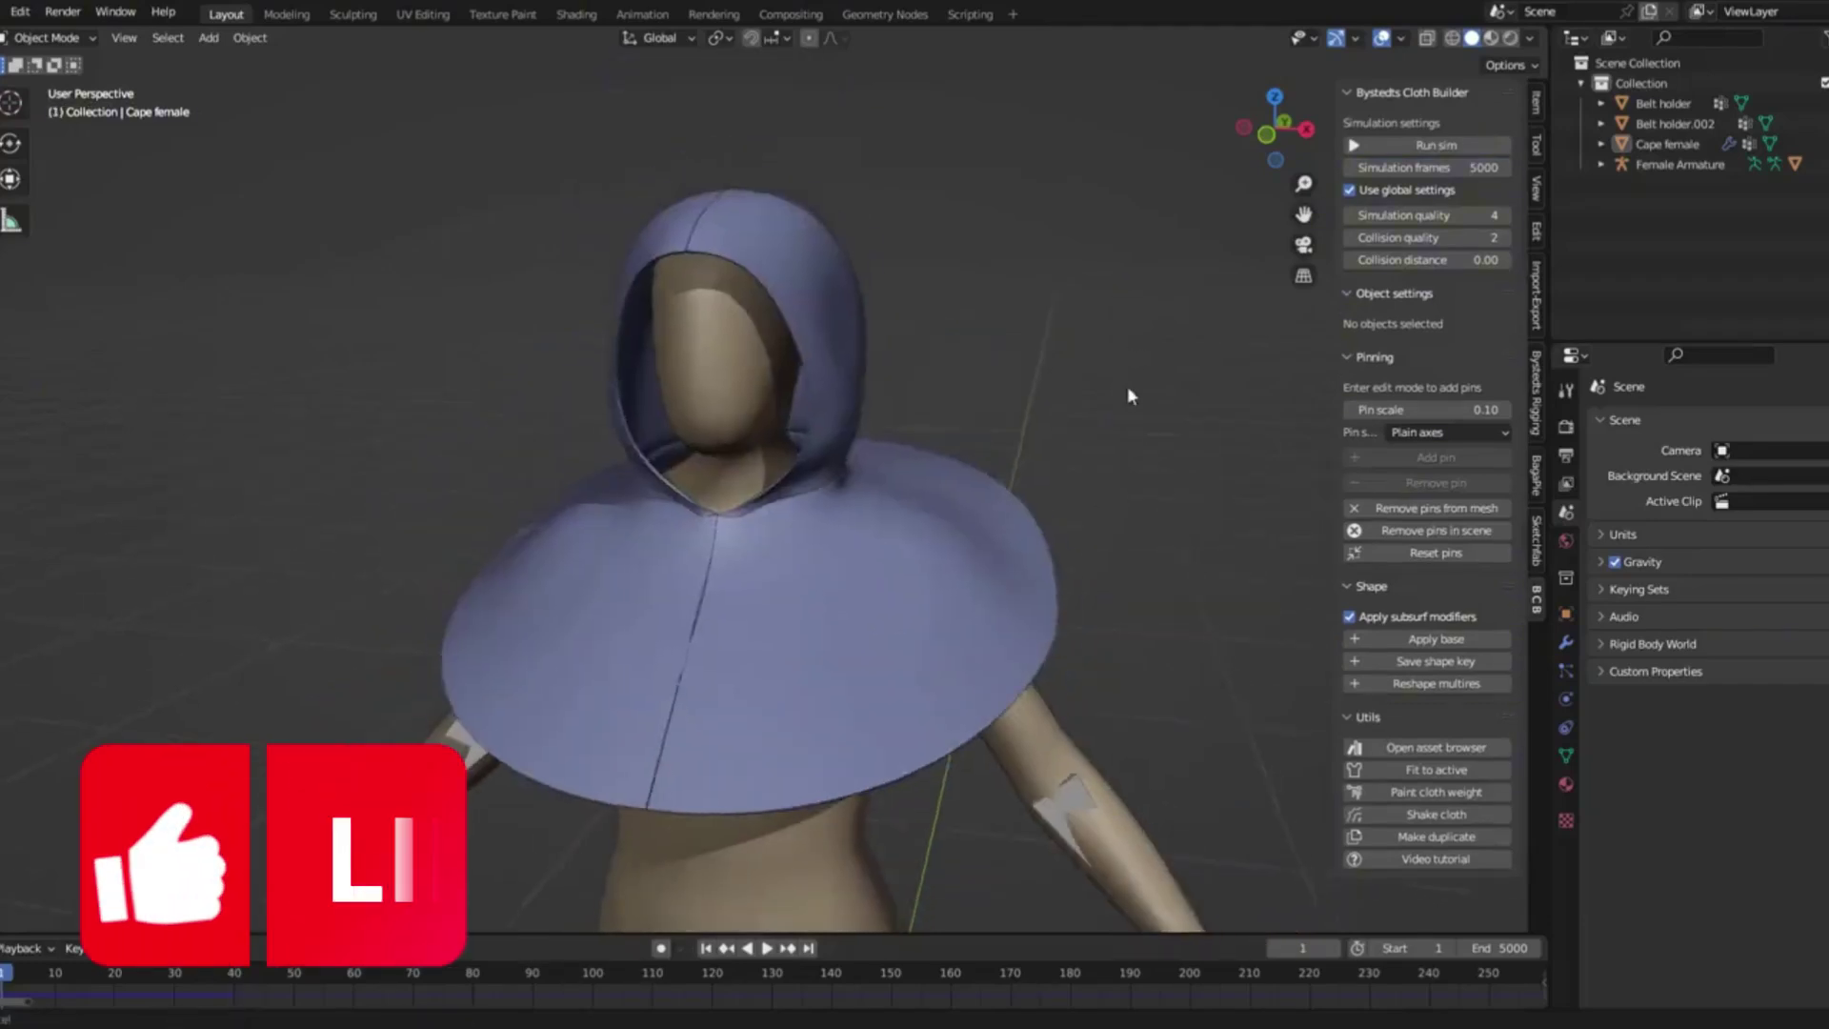
# Drape the hooded cape by moving its Pin empty, and add Pants female onto the mannequin.
pyautogui.moveTo(1028, 402)
pyautogui.mouseDown(button='middle')
pyautogui.moveTo(1133, 400)
pyautogui.moveTo(968, 390)
pyautogui.moveTo(996, 404)
pyautogui.mouseUp(button='middle')
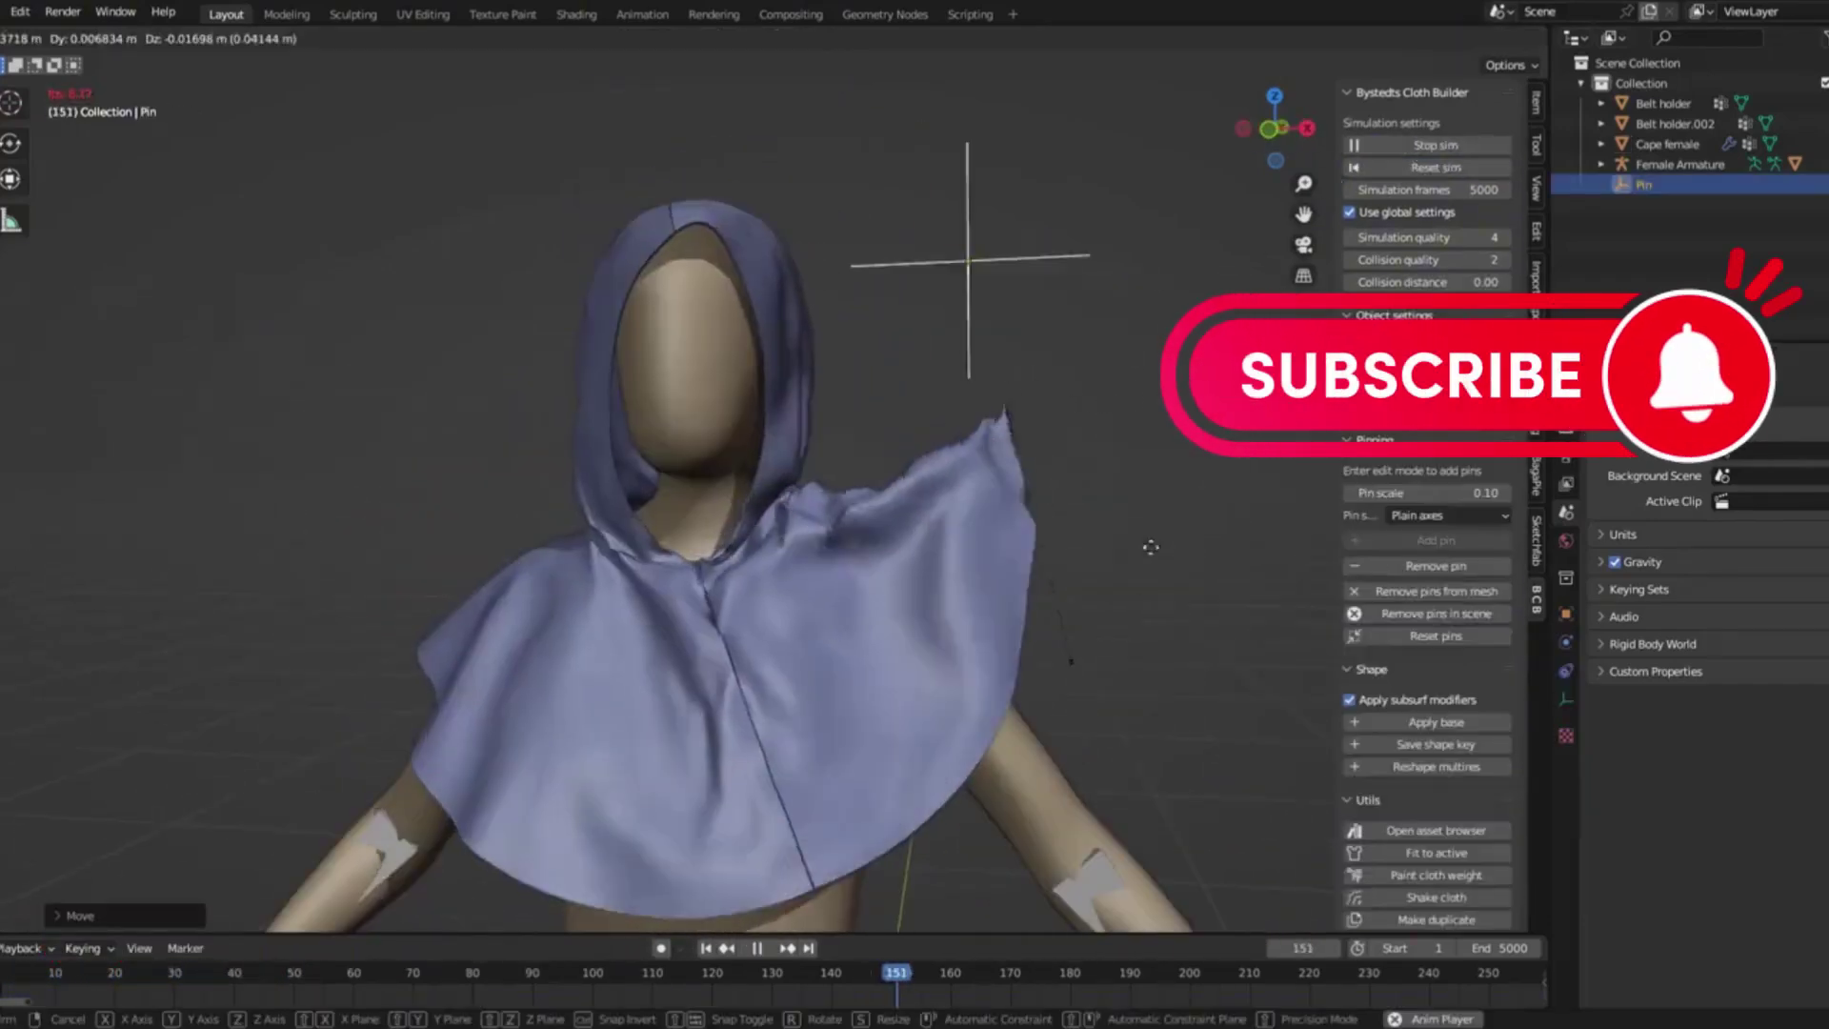
pyautogui.moveTo(935, 314); pyautogui.dragTo(1005, 459)
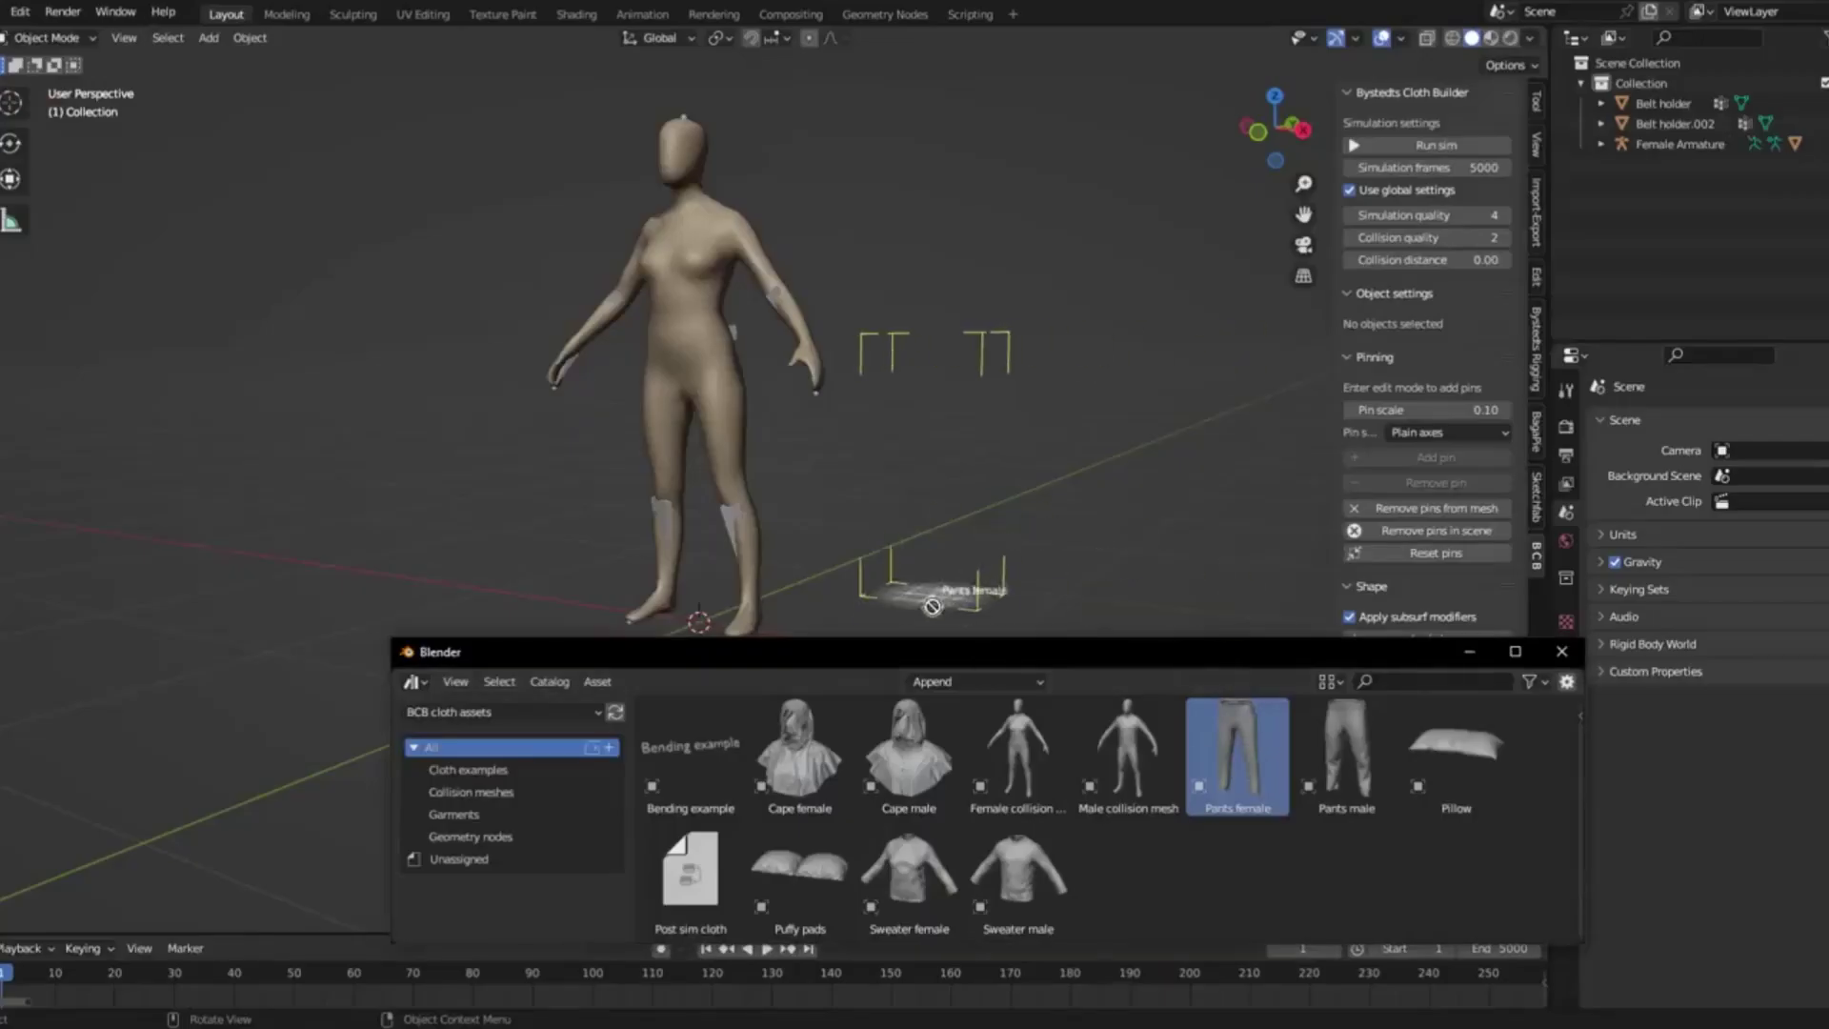
pyautogui.moveTo(933, 606); pyautogui.dragTo(953, 592)
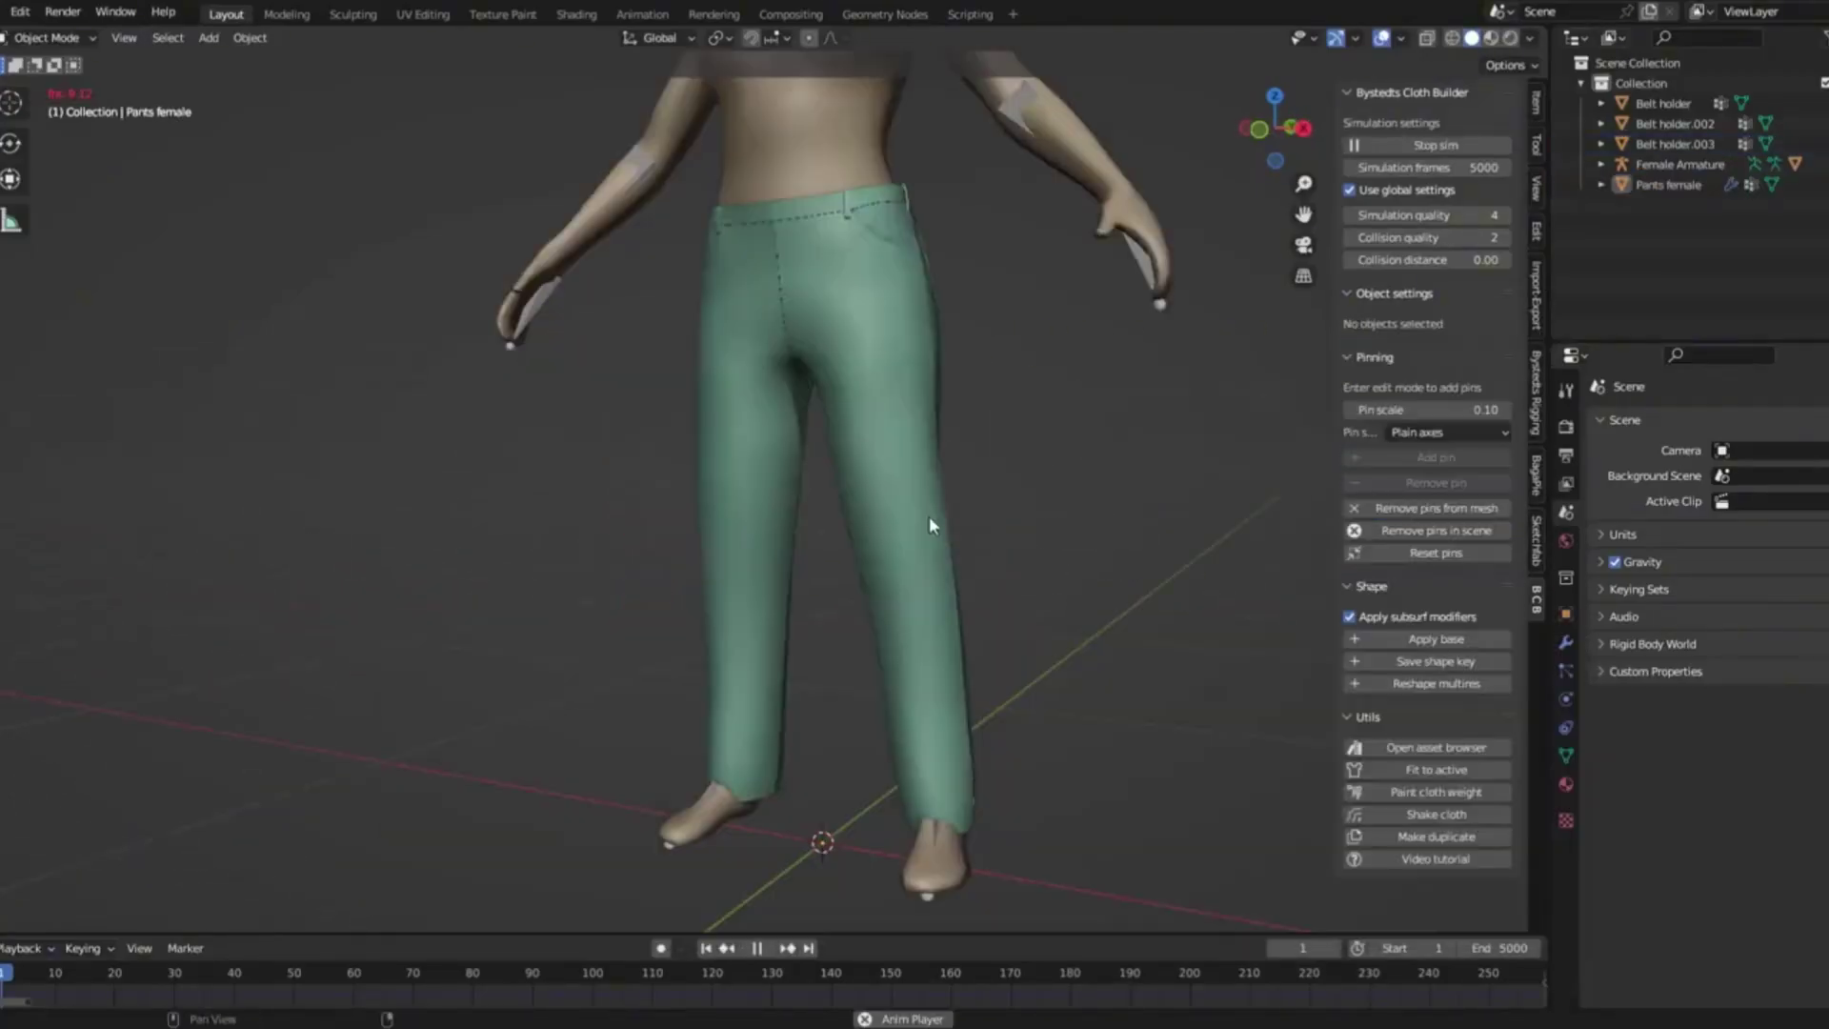
pyautogui.moveTo(1033, 522); pyautogui.dragTo(1139, 520, button='middle')
pyautogui.moveTo(991, 537); pyautogui.dragTo(906, 535, button='middle')
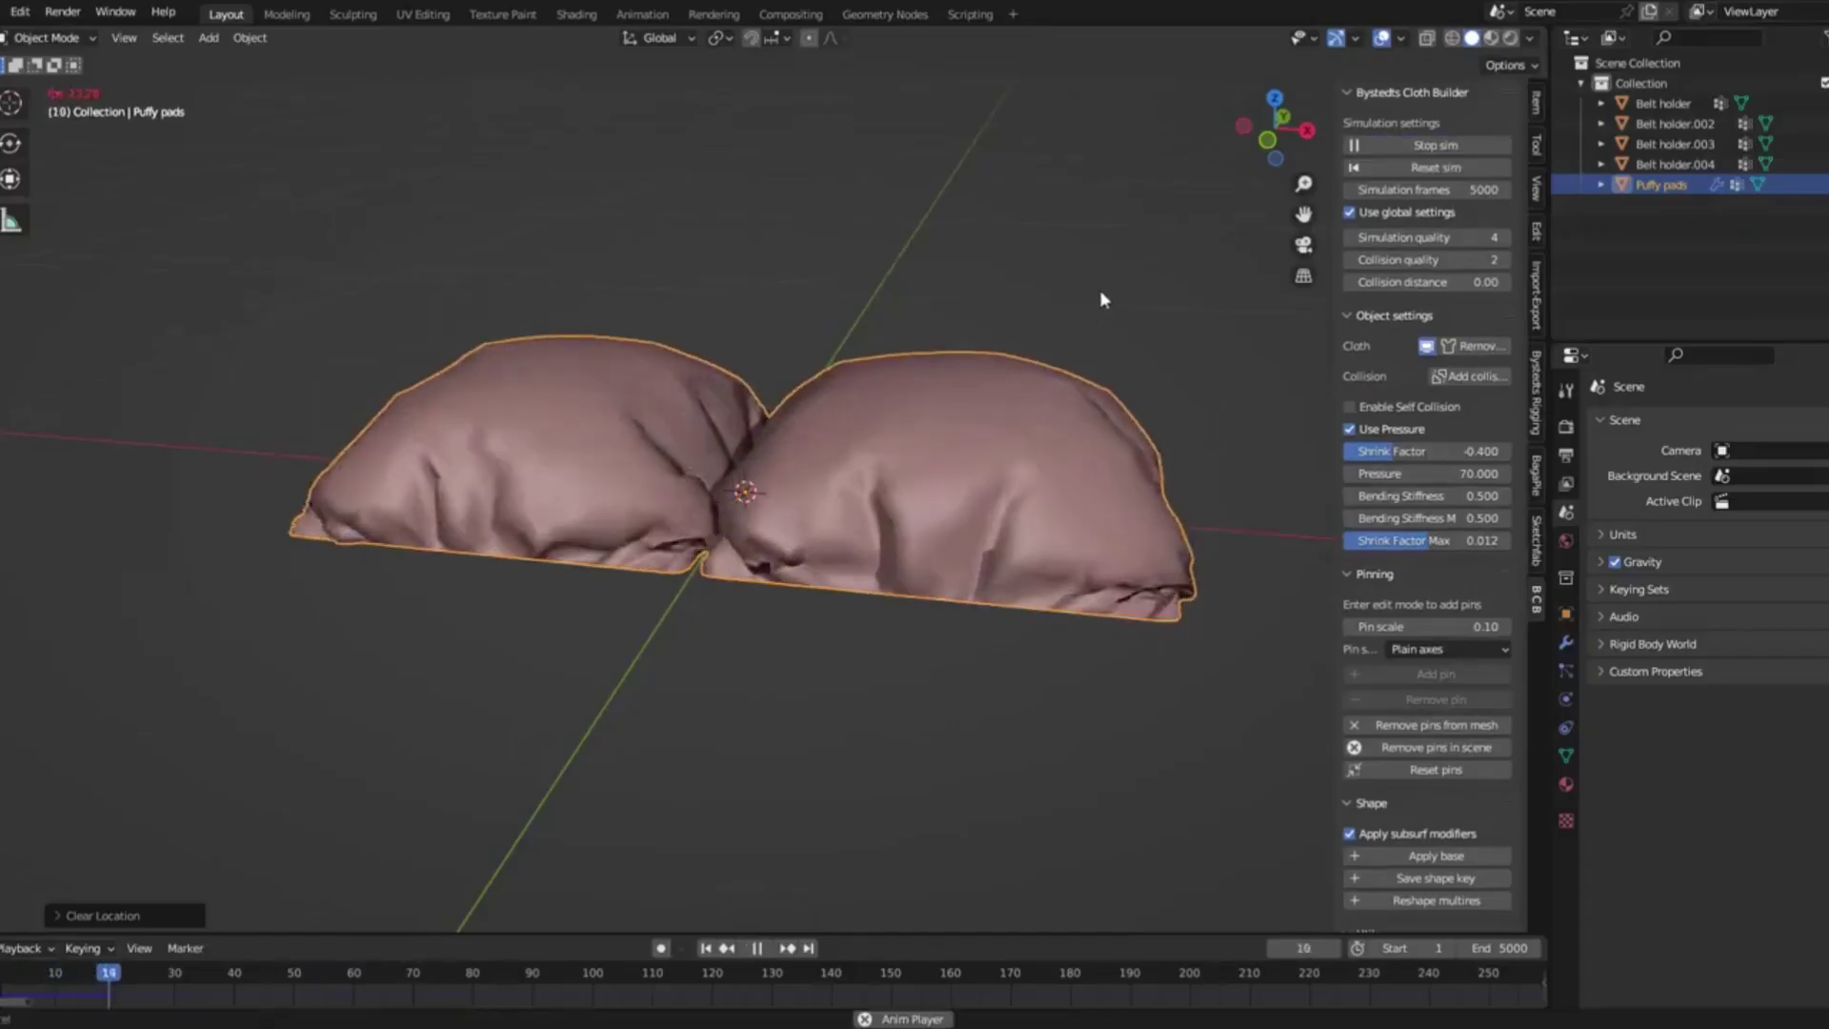
pyautogui.moveTo(1099, 289); pyautogui.dragTo(1260, 265, button='middle')
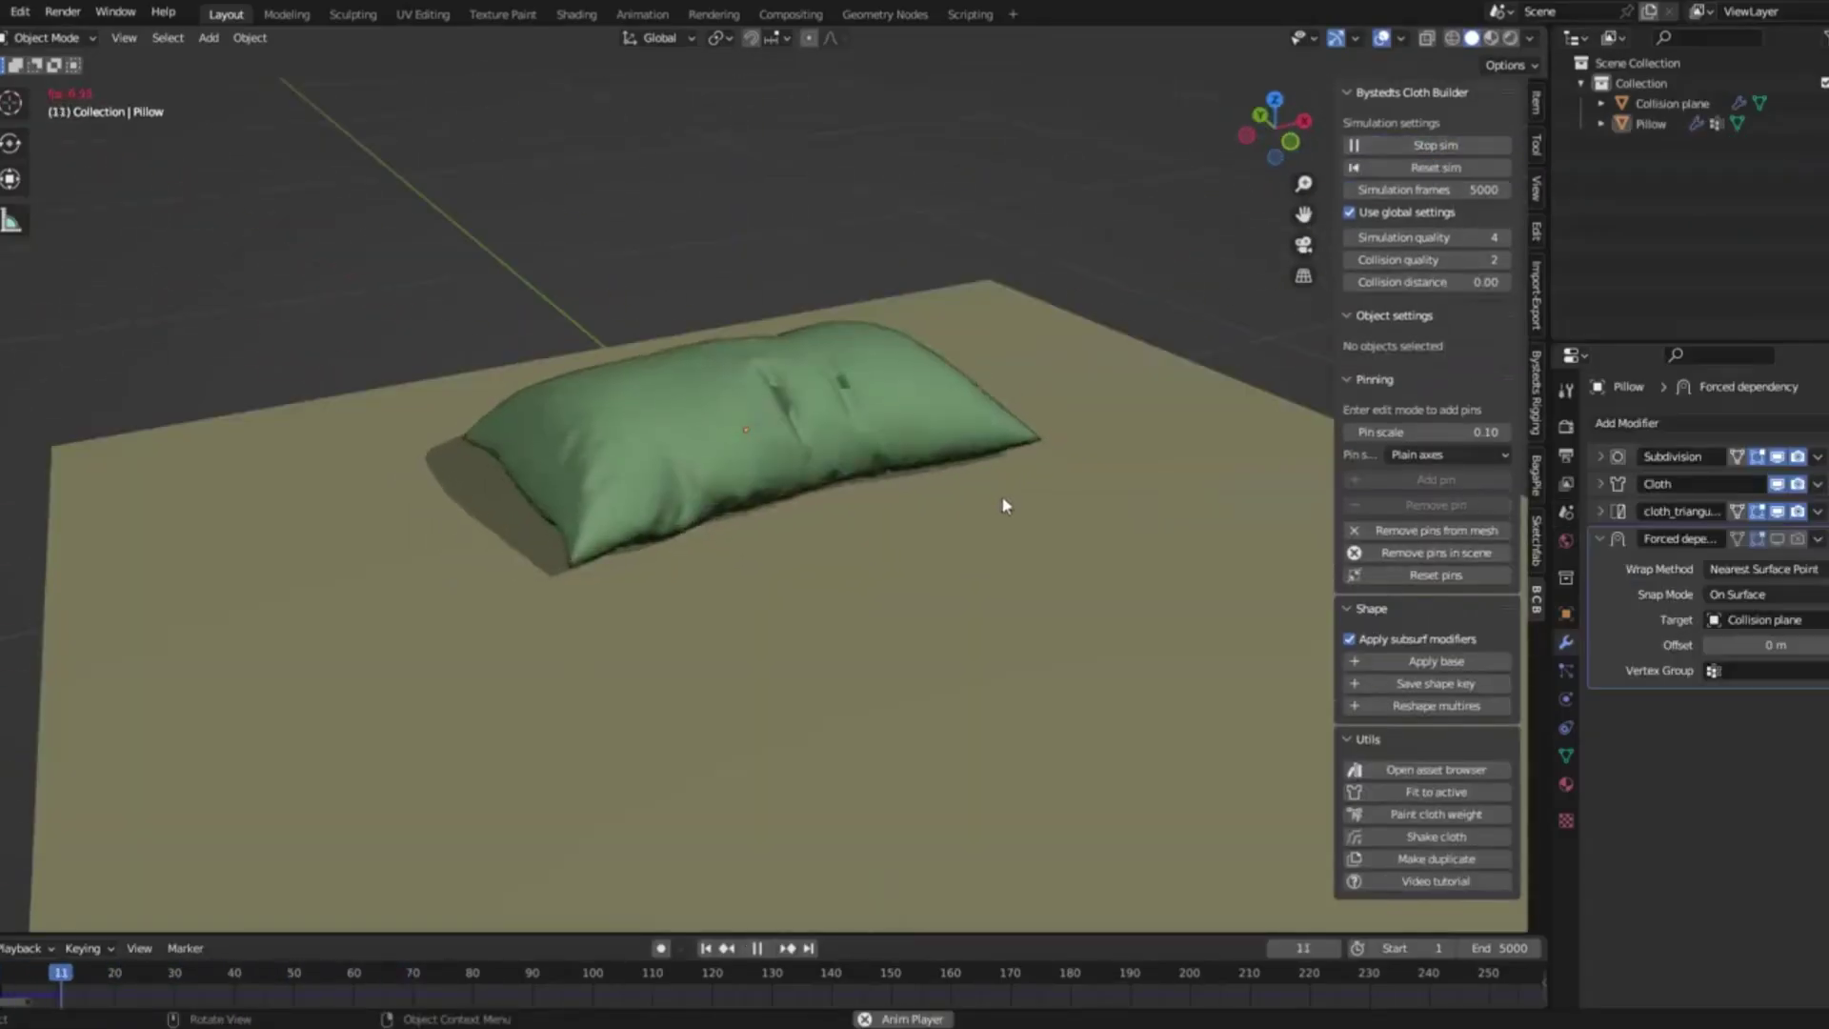
pyautogui.moveTo(1000, 505); pyautogui.dragTo(885, 376, button='middle')
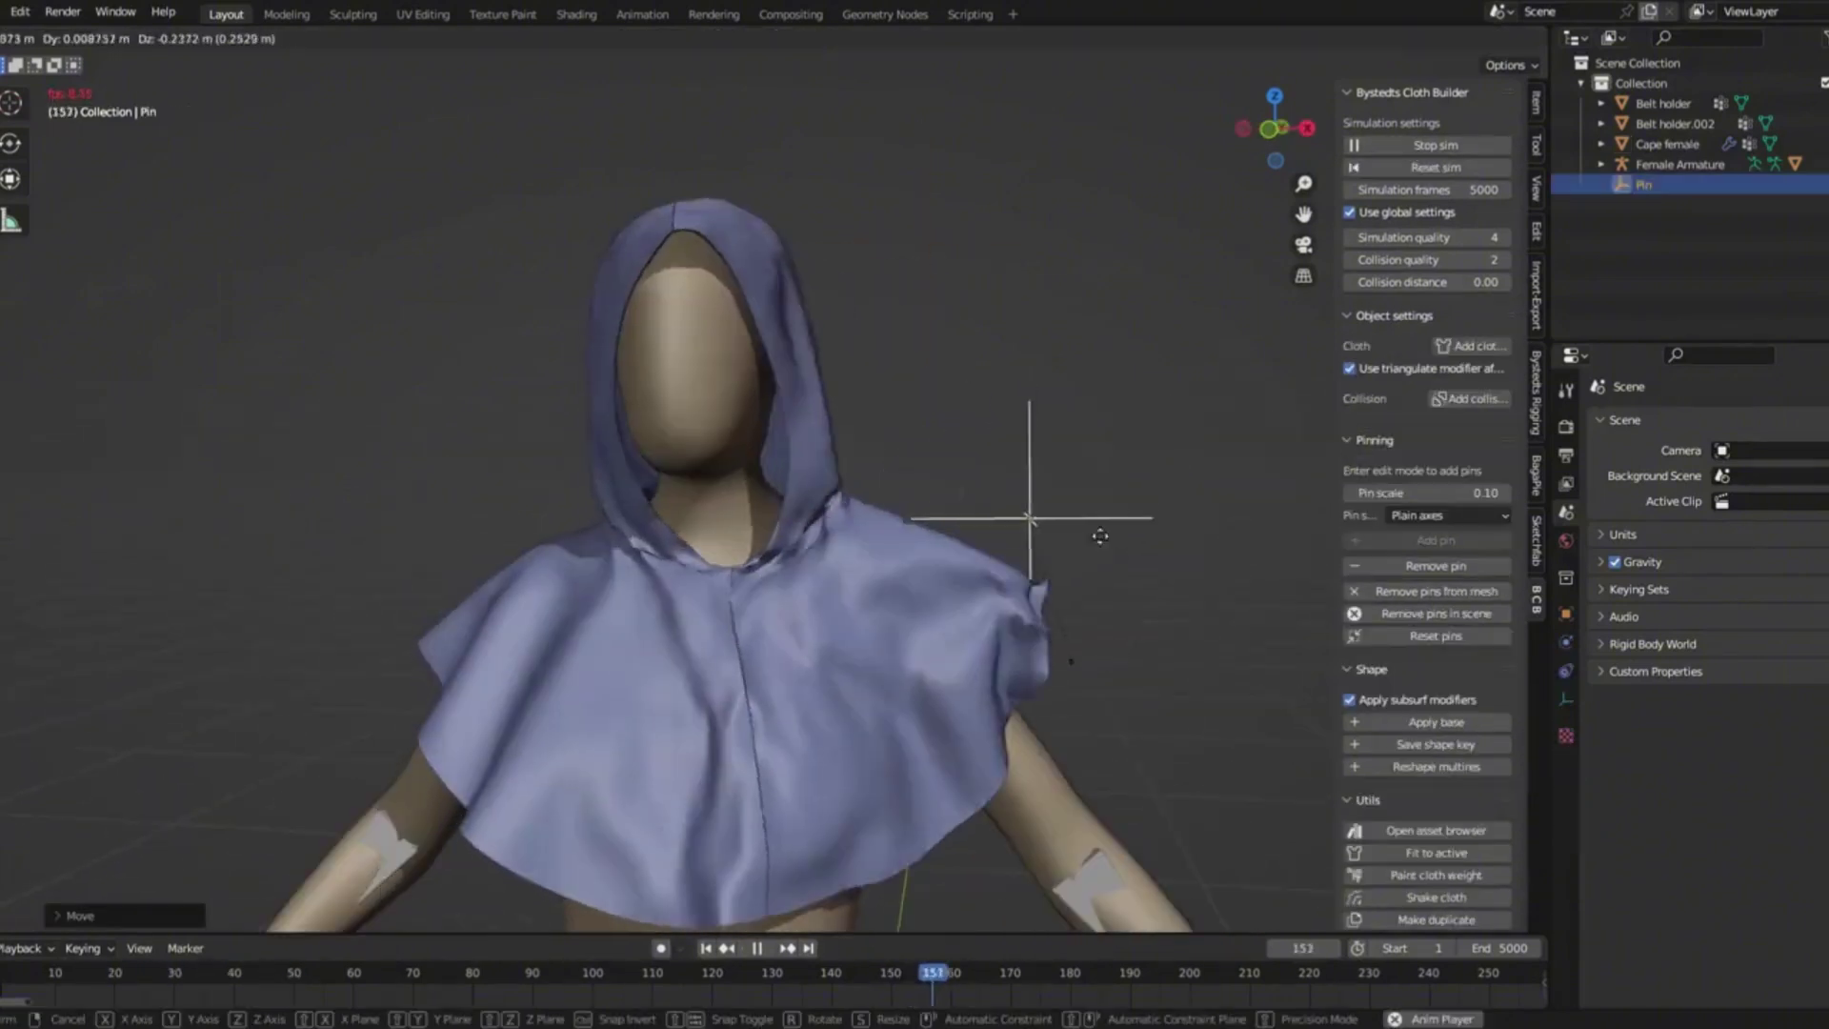
pyautogui.press('g')
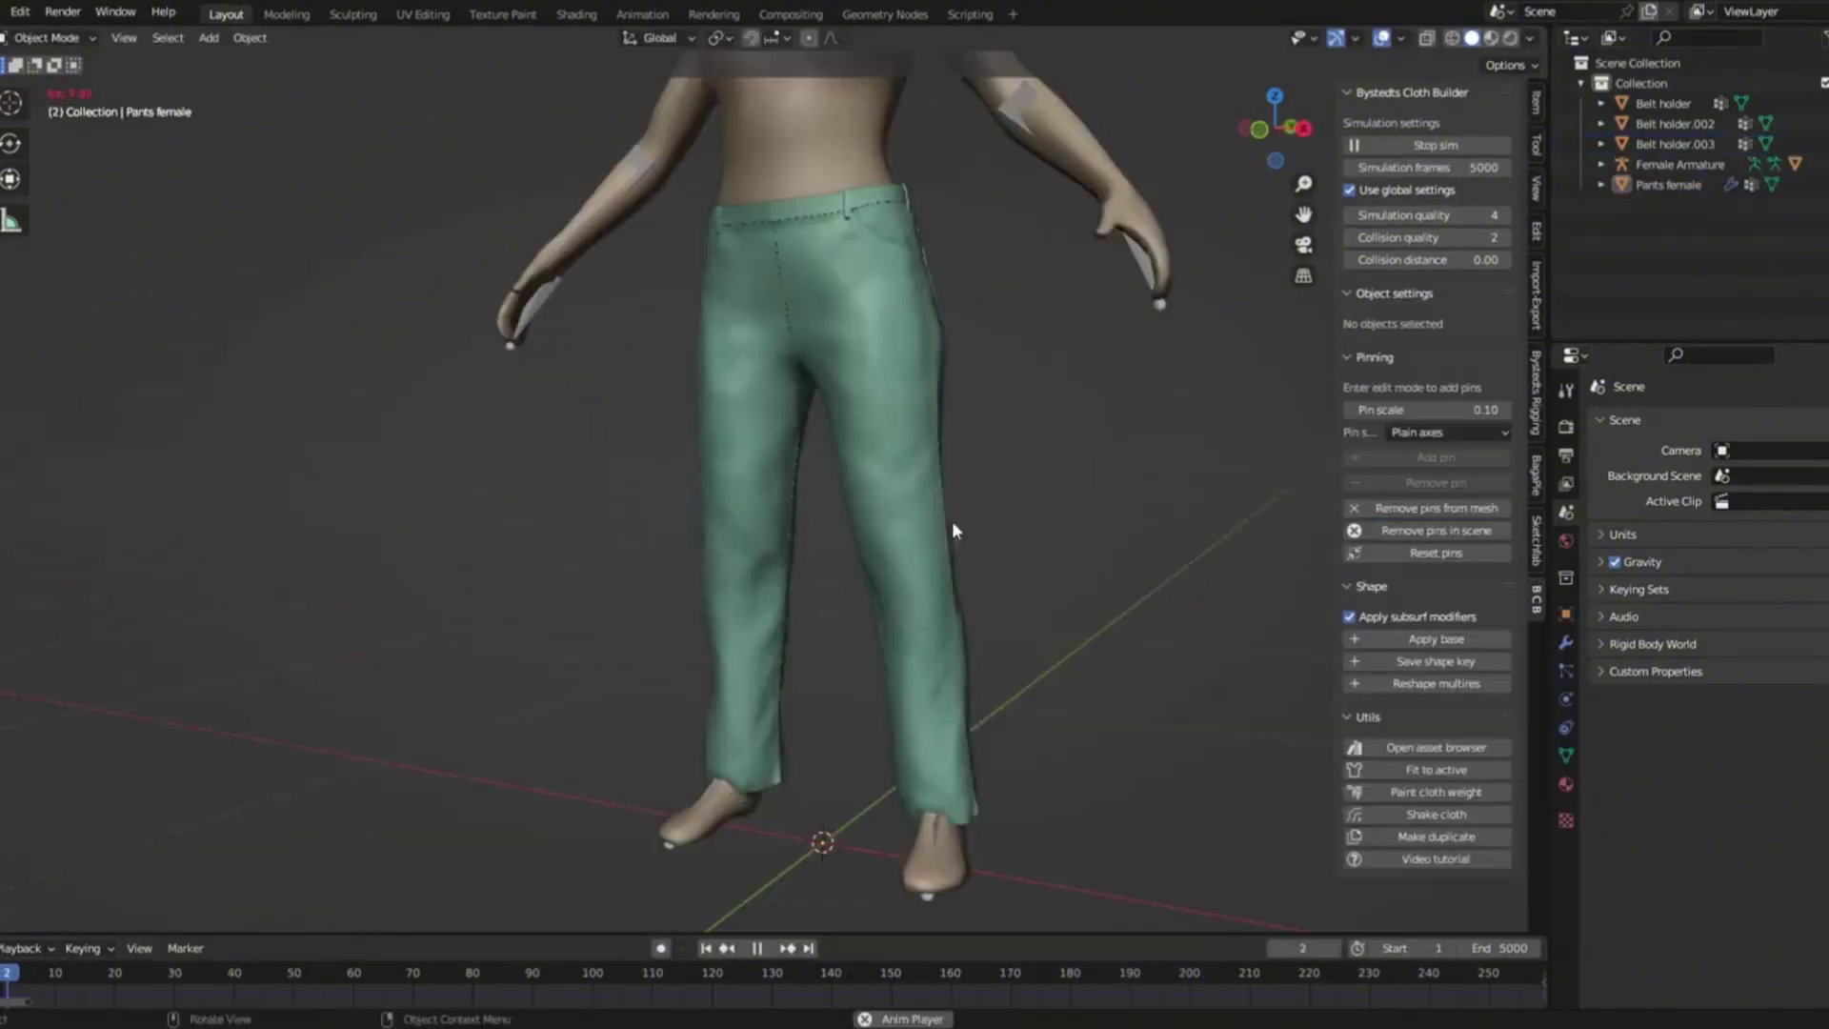
pyautogui.moveTo(951, 522); pyautogui.dragTo(984, 497, button='middle')
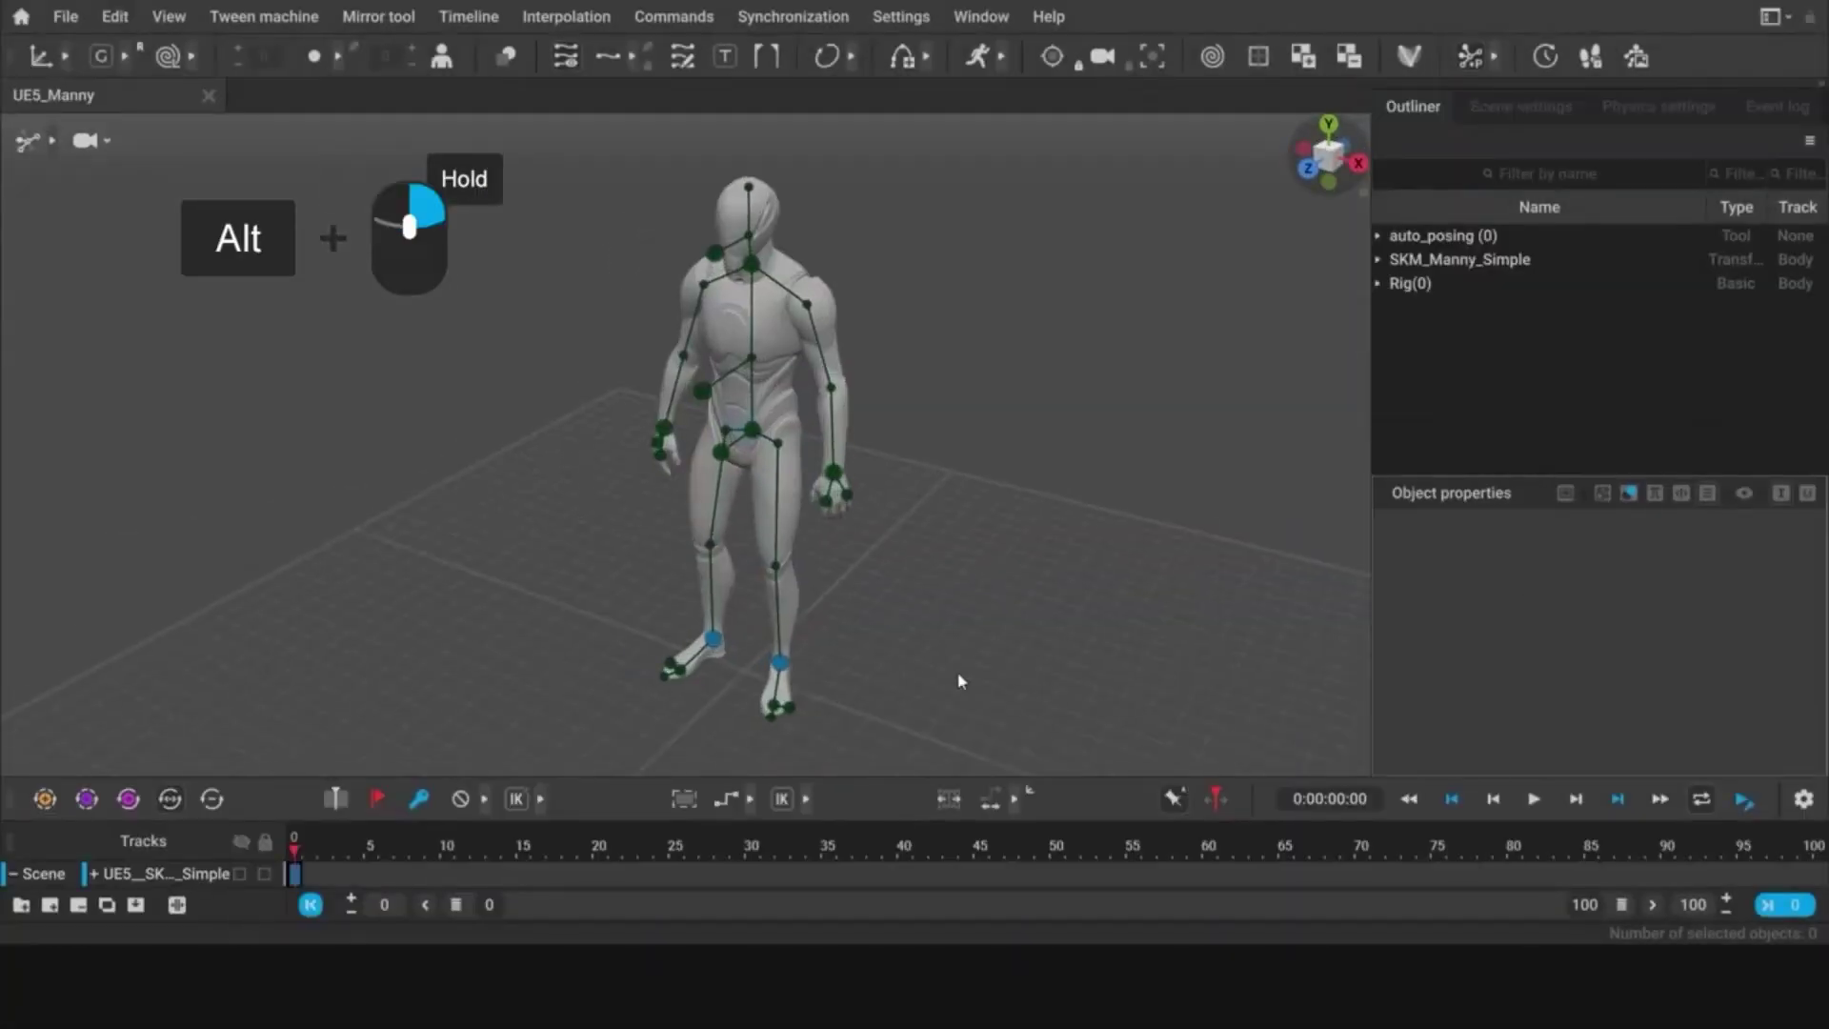
# Pose Manny crouched with arms raised forward via its controllers, then return to frame 0.
pyautogui.moveTo(696, 621); pyautogui.dragTo(806, 592)
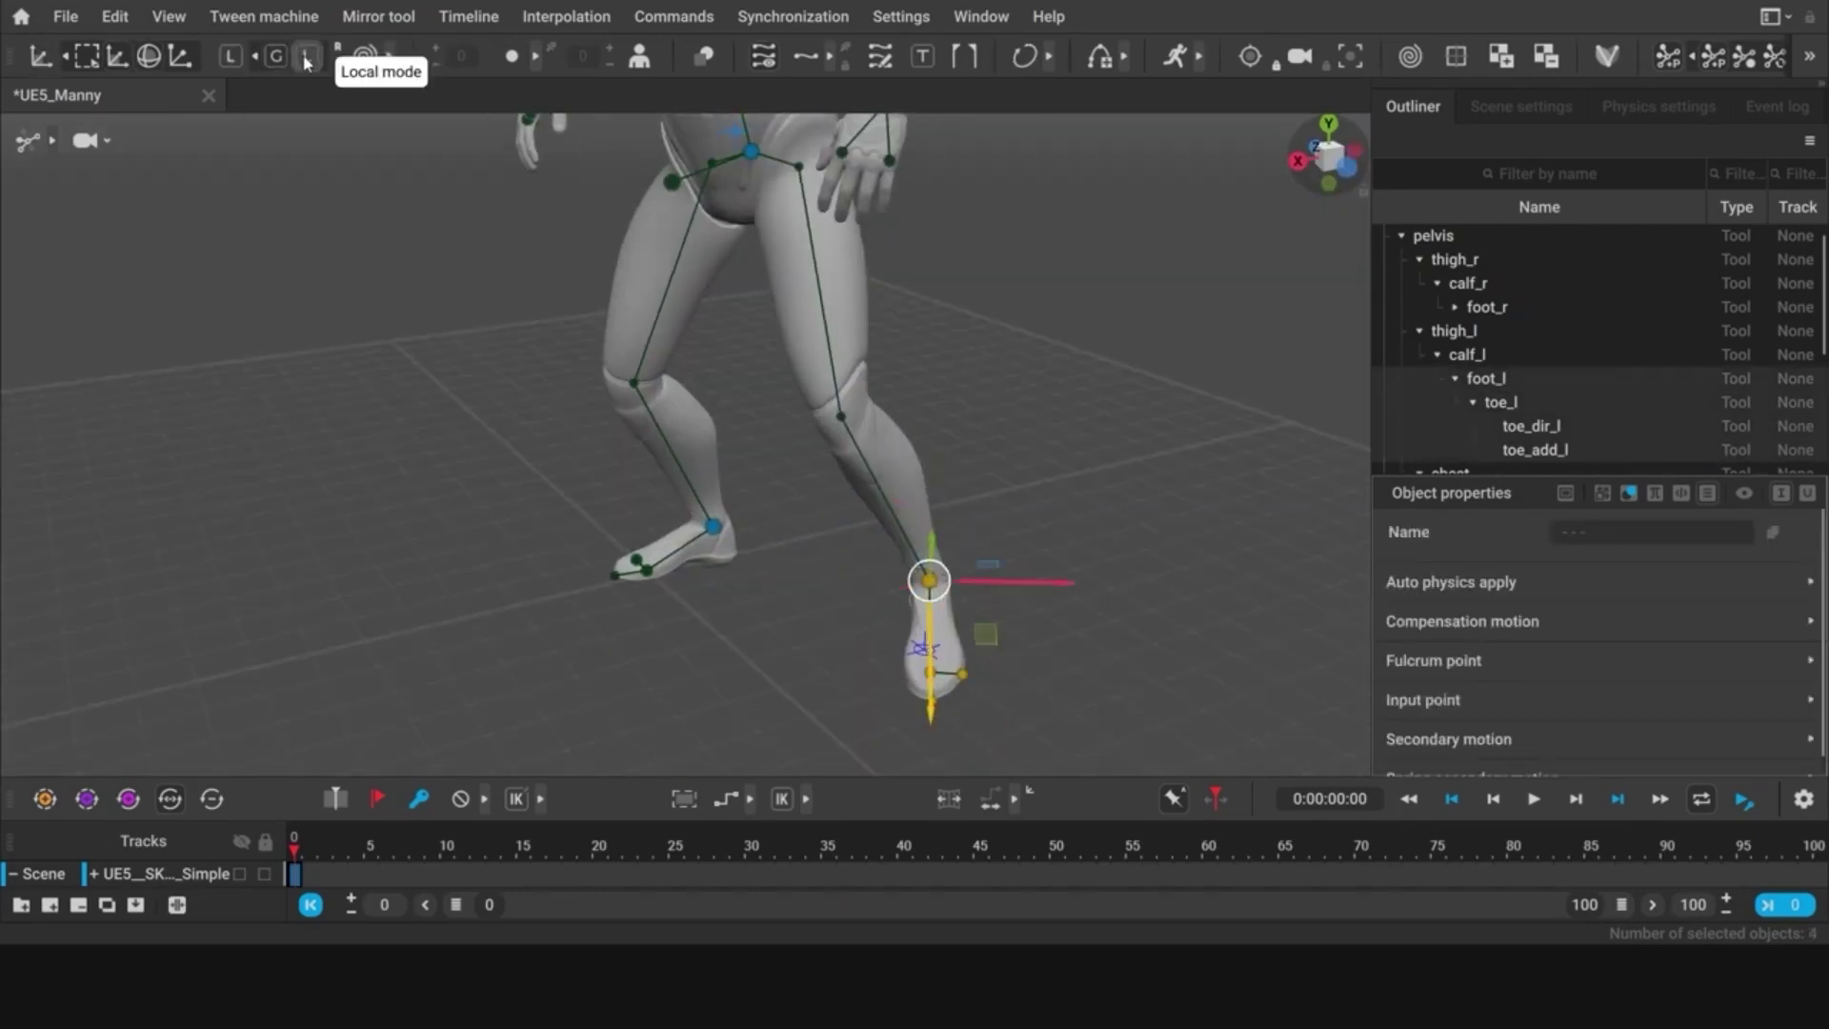
pyautogui.hotkey('shift', 'z')
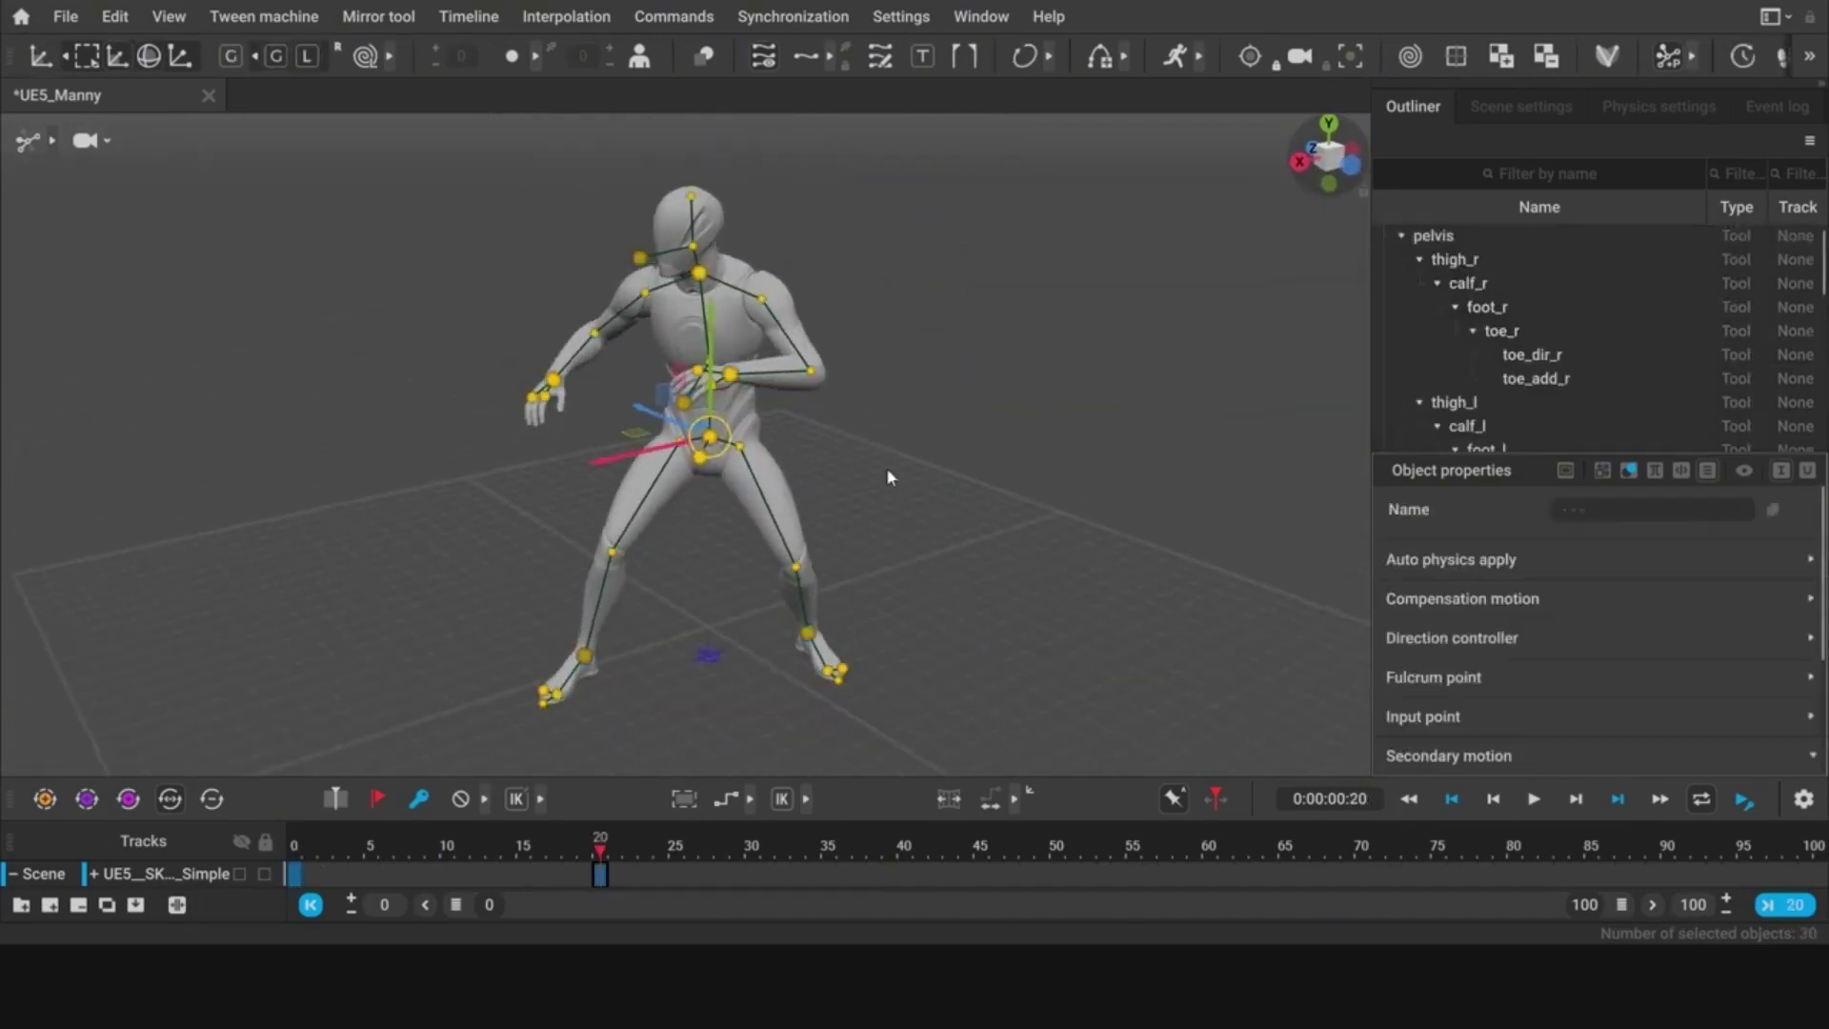
pyautogui.click(298, 845)
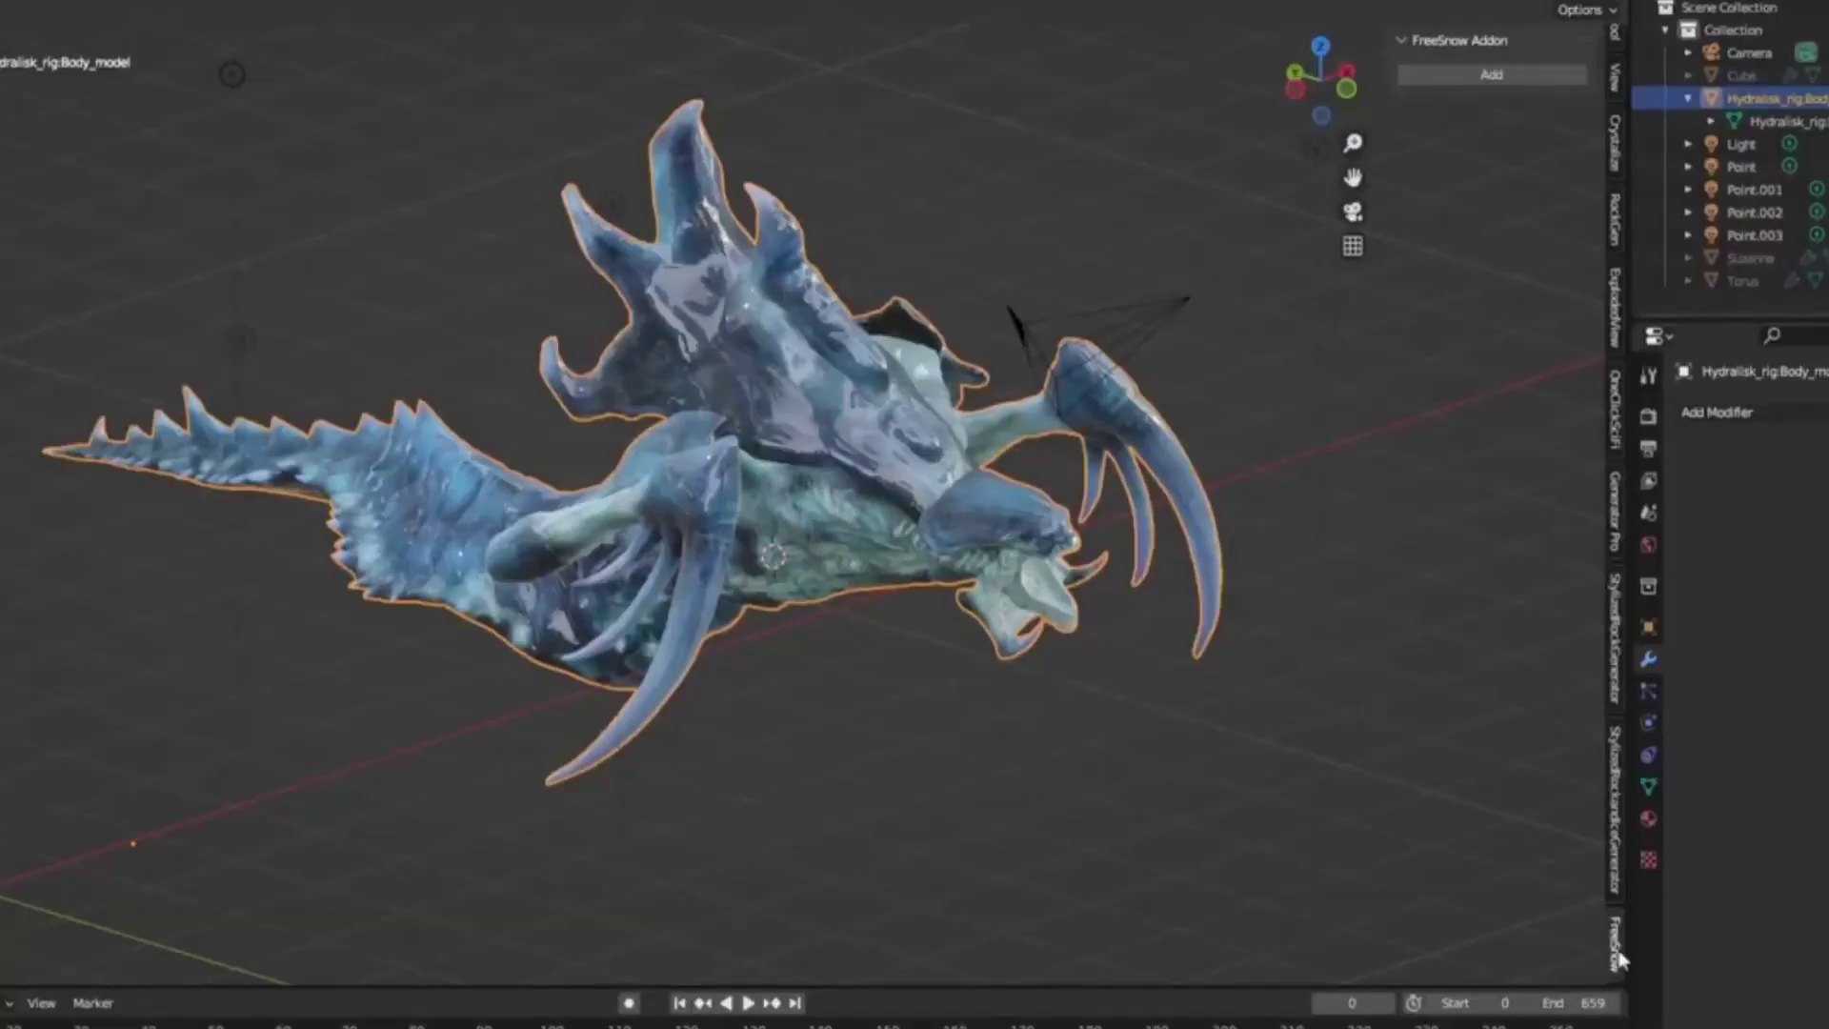
# Add a Geometry Nodes modifier to the Hydralisk body and browse its snow and ice node groups.
pyautogui.click(1716, 411)
pyautogui.click(1567, 626)
pyautogui.click(1698, 613)
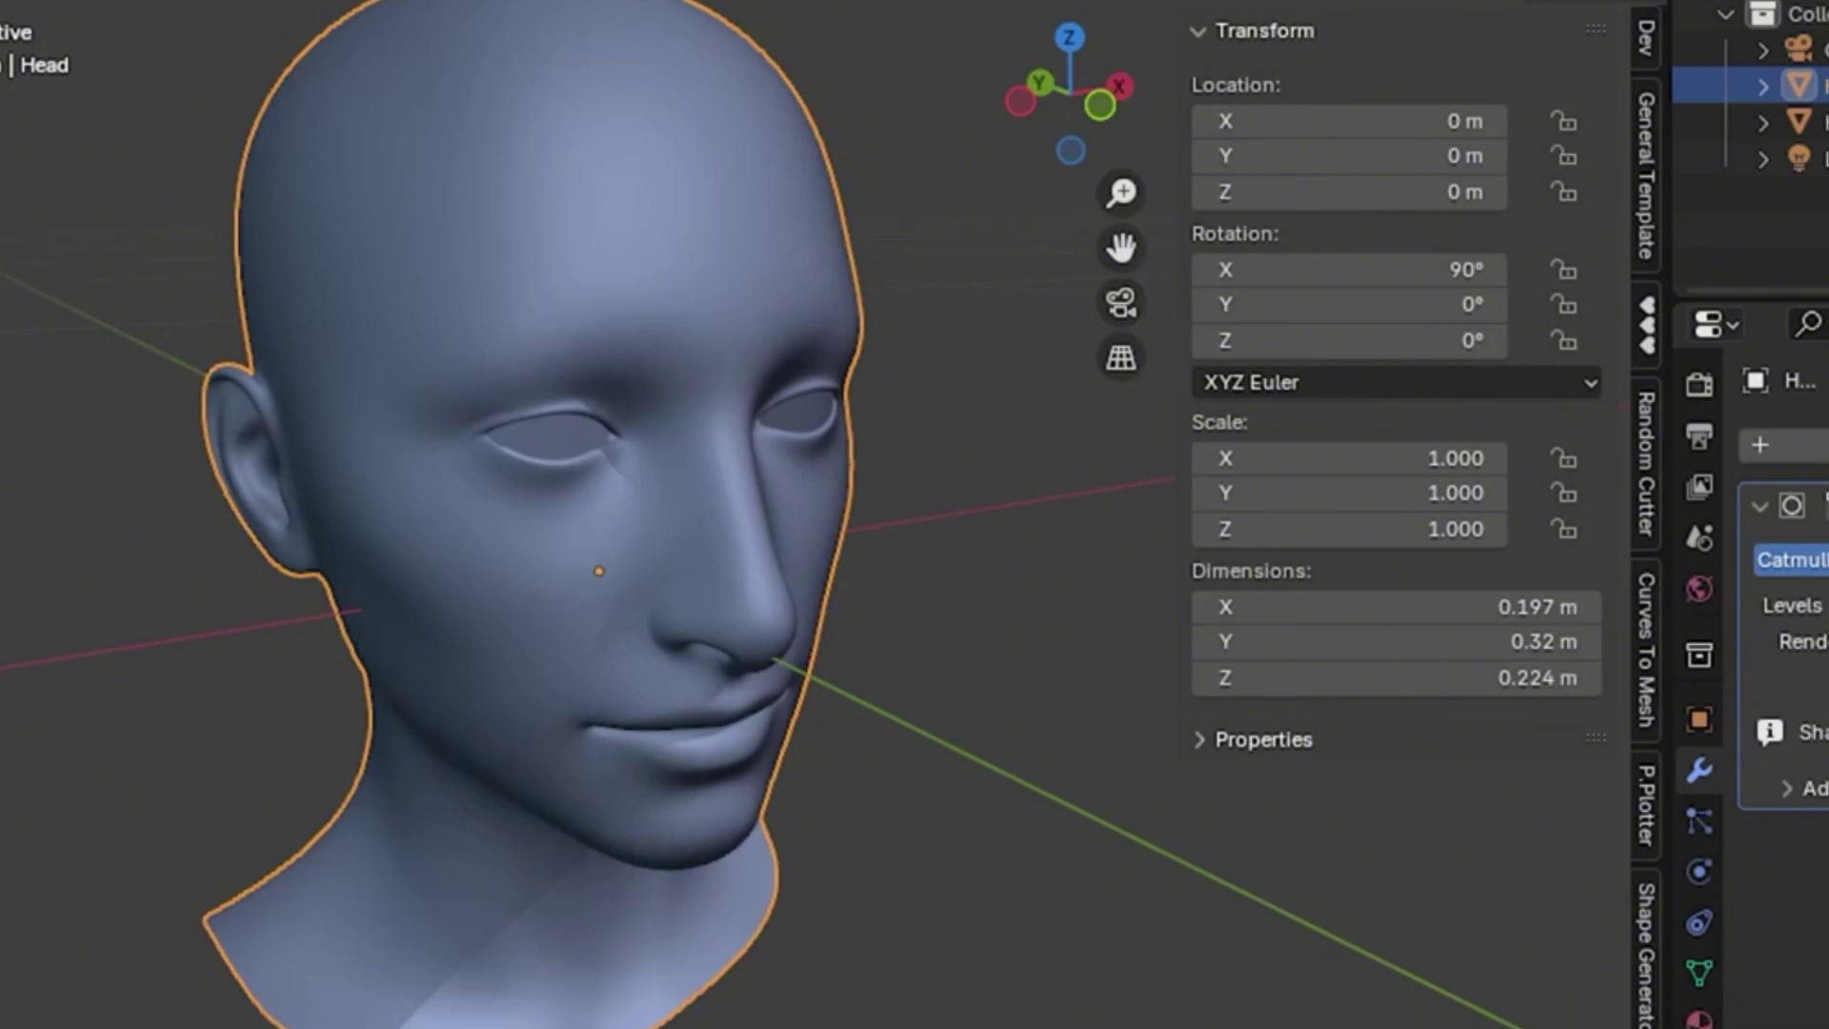
# Install and enable the analyze_mesh add-on, then run Analyze Mesh on the head.
pyautogui.moveTo(1184, 620); pyautogui.dragTo(477, 591)
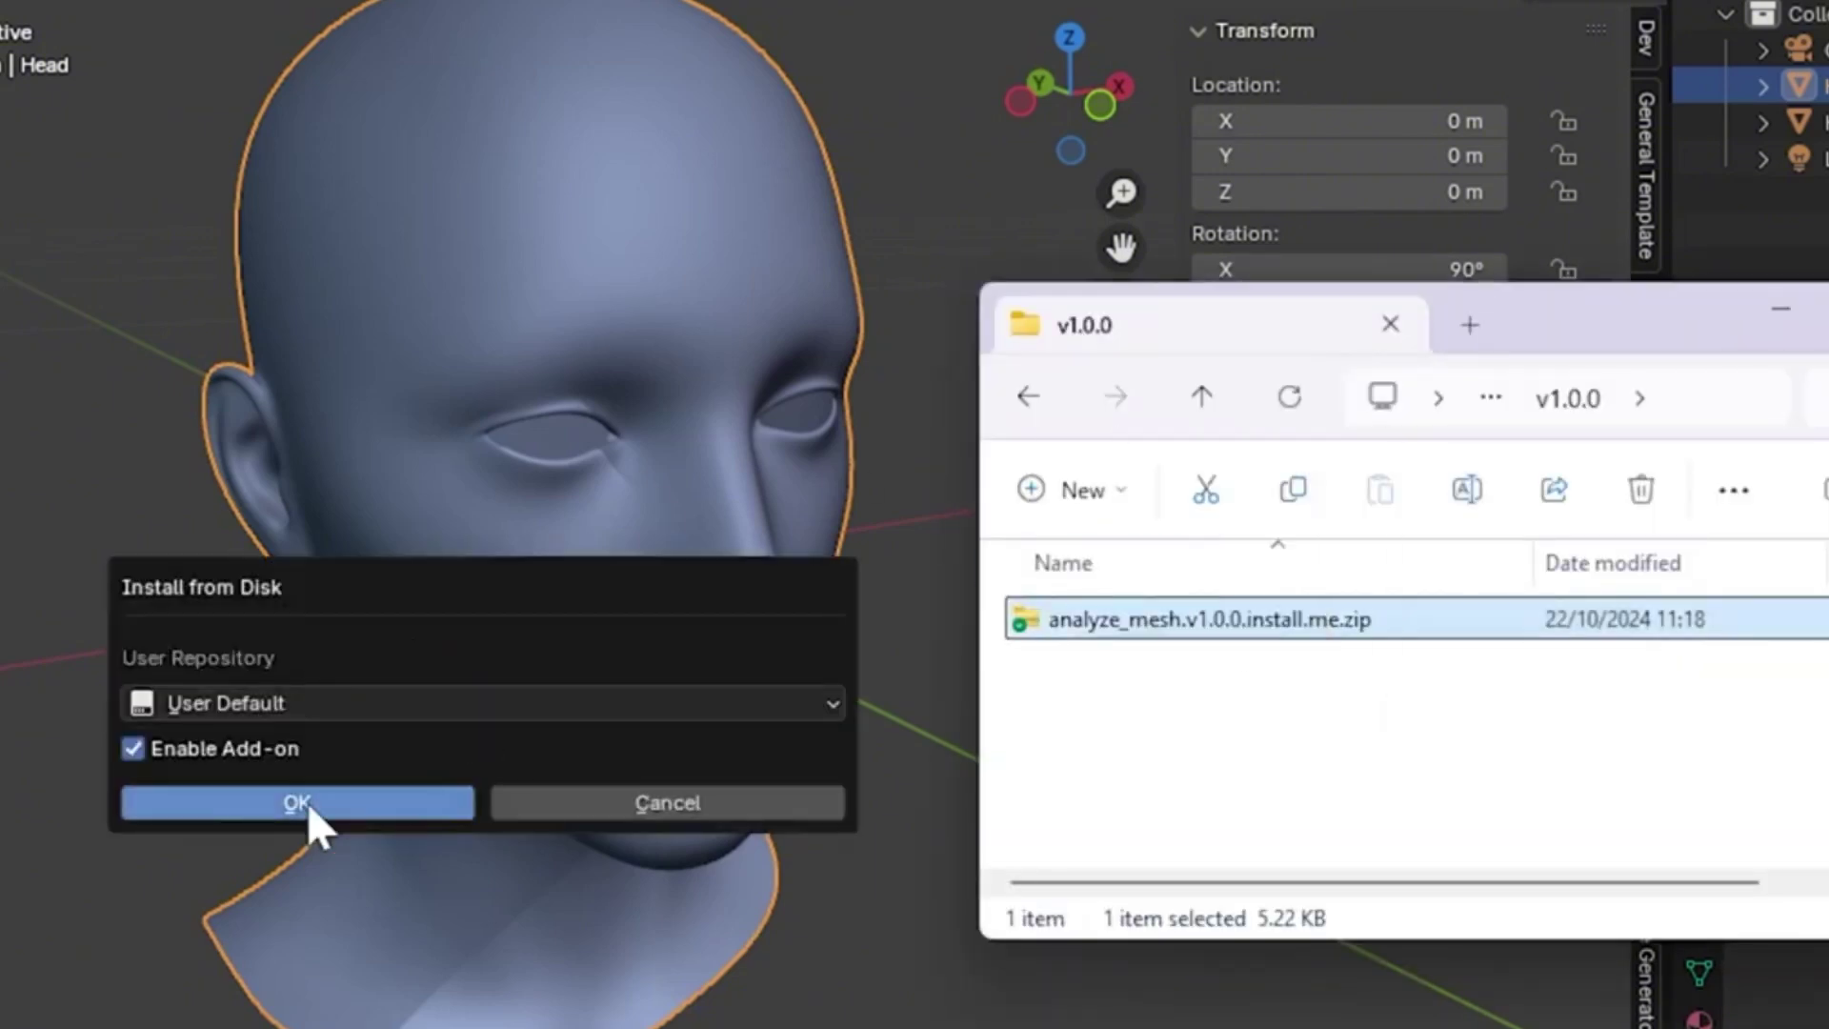
pyautogui.click(305, 800)
pyautogui.scroll(-3, 1637, 923)
pyautogui.click(1646, 995)
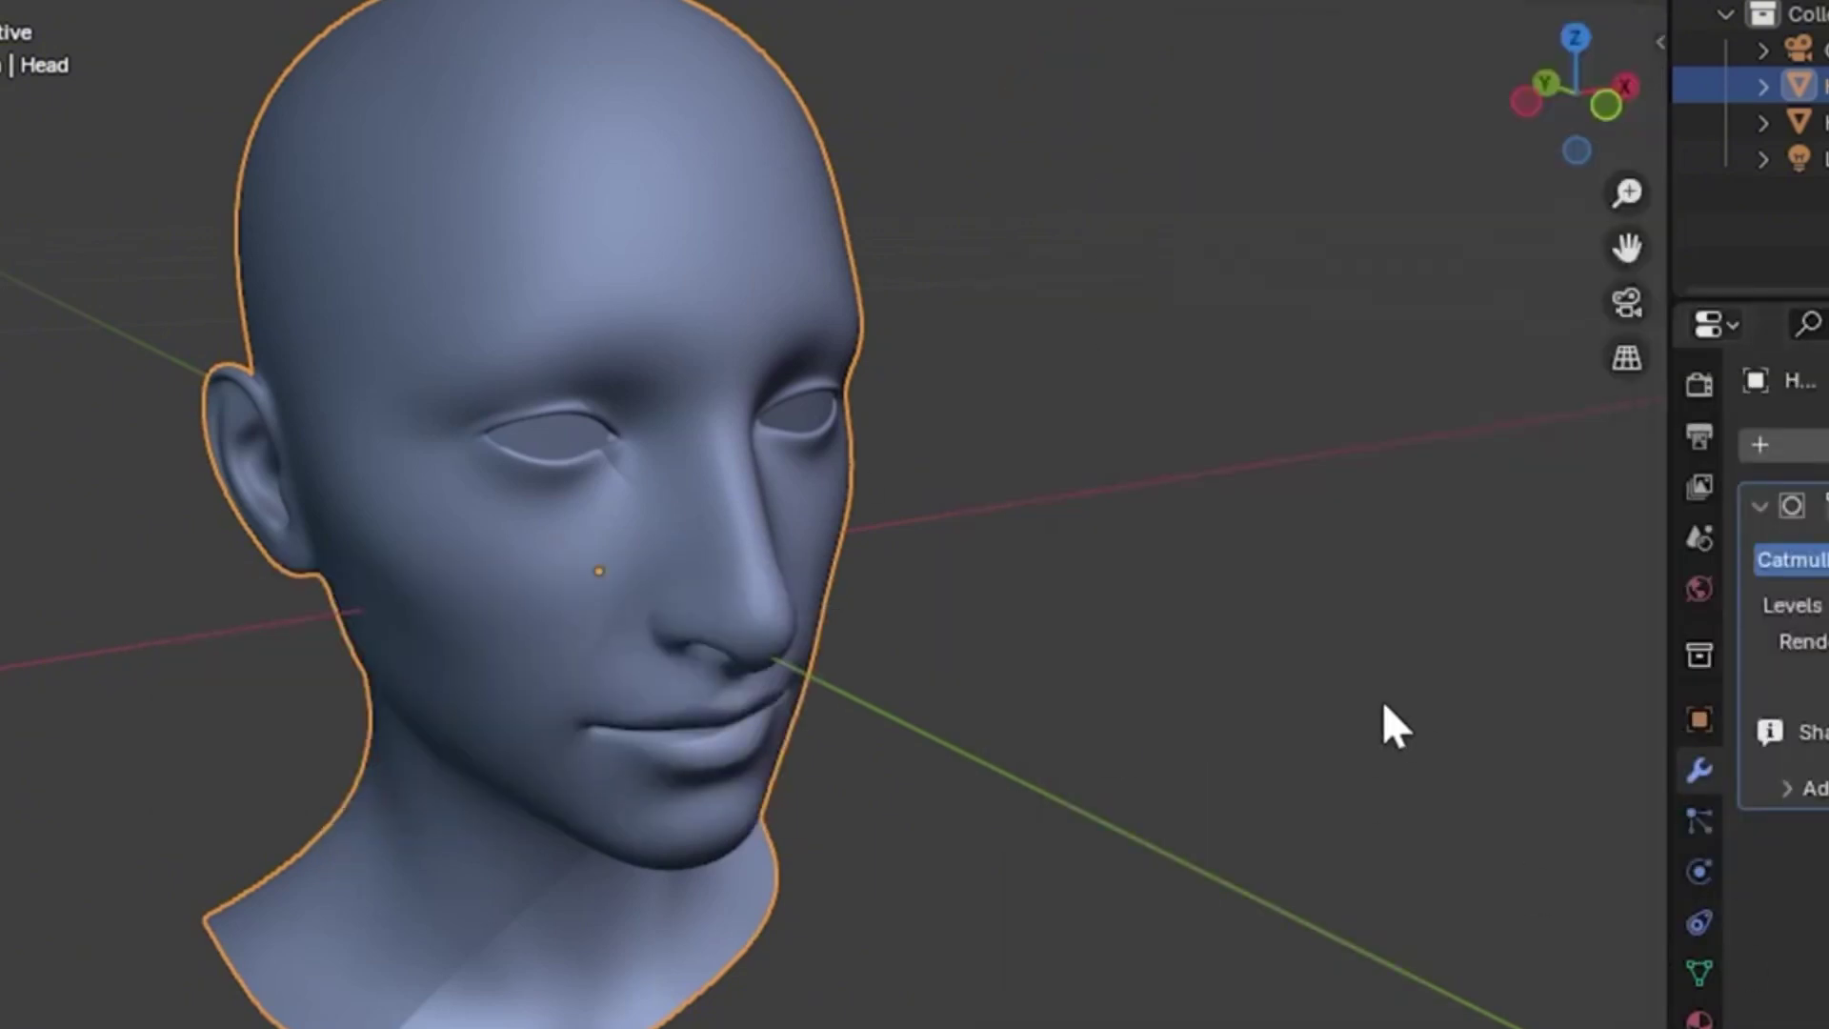
pyautogui.click(1529, 92)
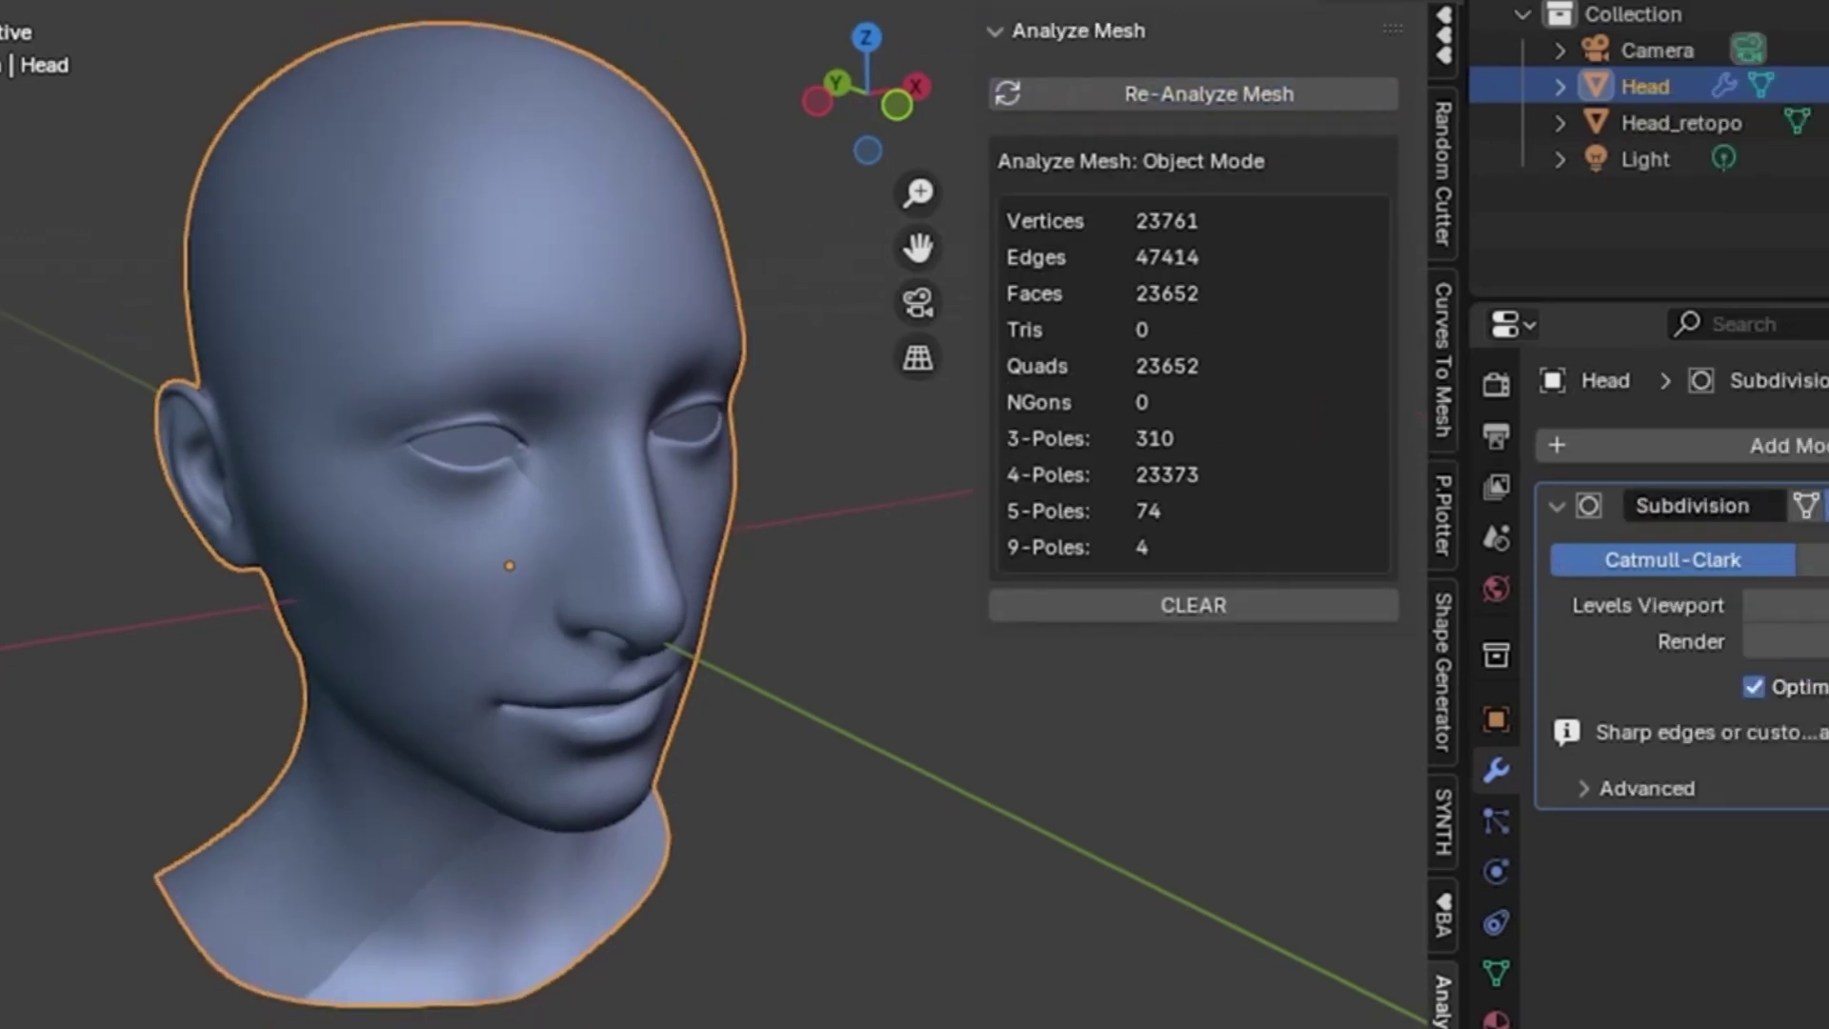
# In Edit Mode, re-analyze the head and select its 5-pole vertices and n-gon faces.
pyautogui.press('Tab')
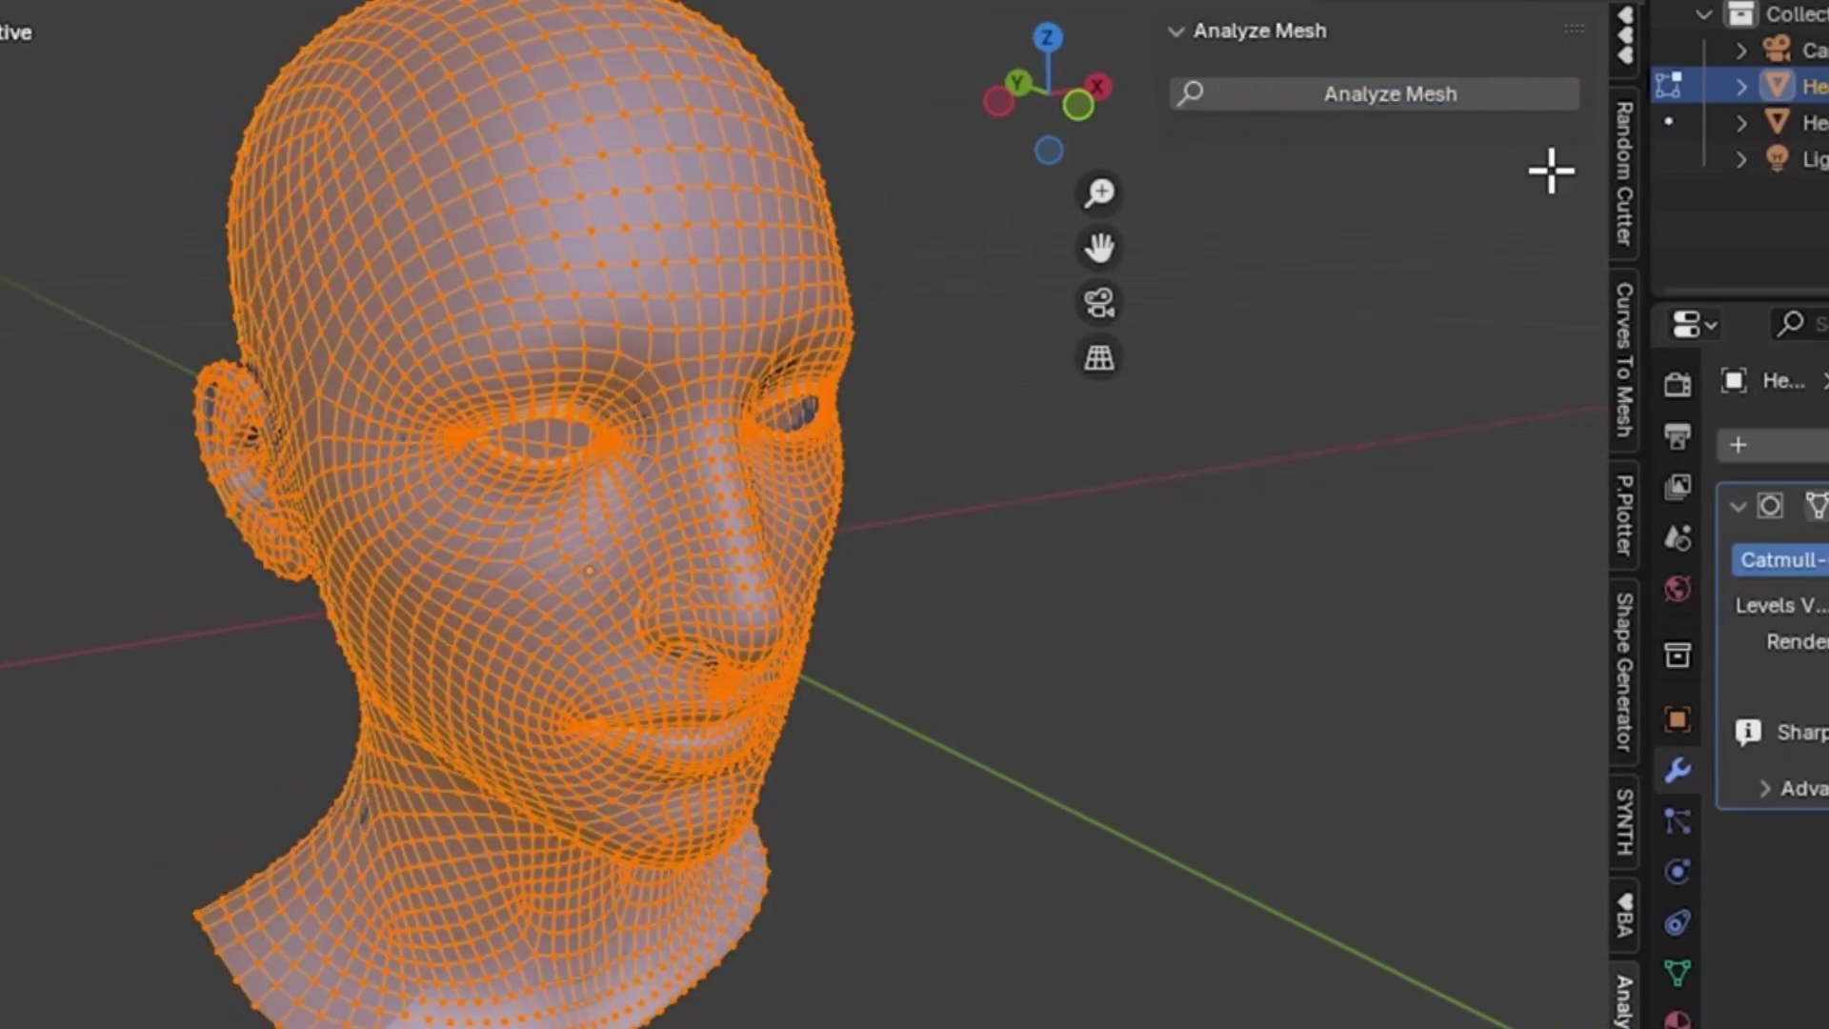
pyautogui.click(1554, 103)
pyautogui.click(1524, 512)
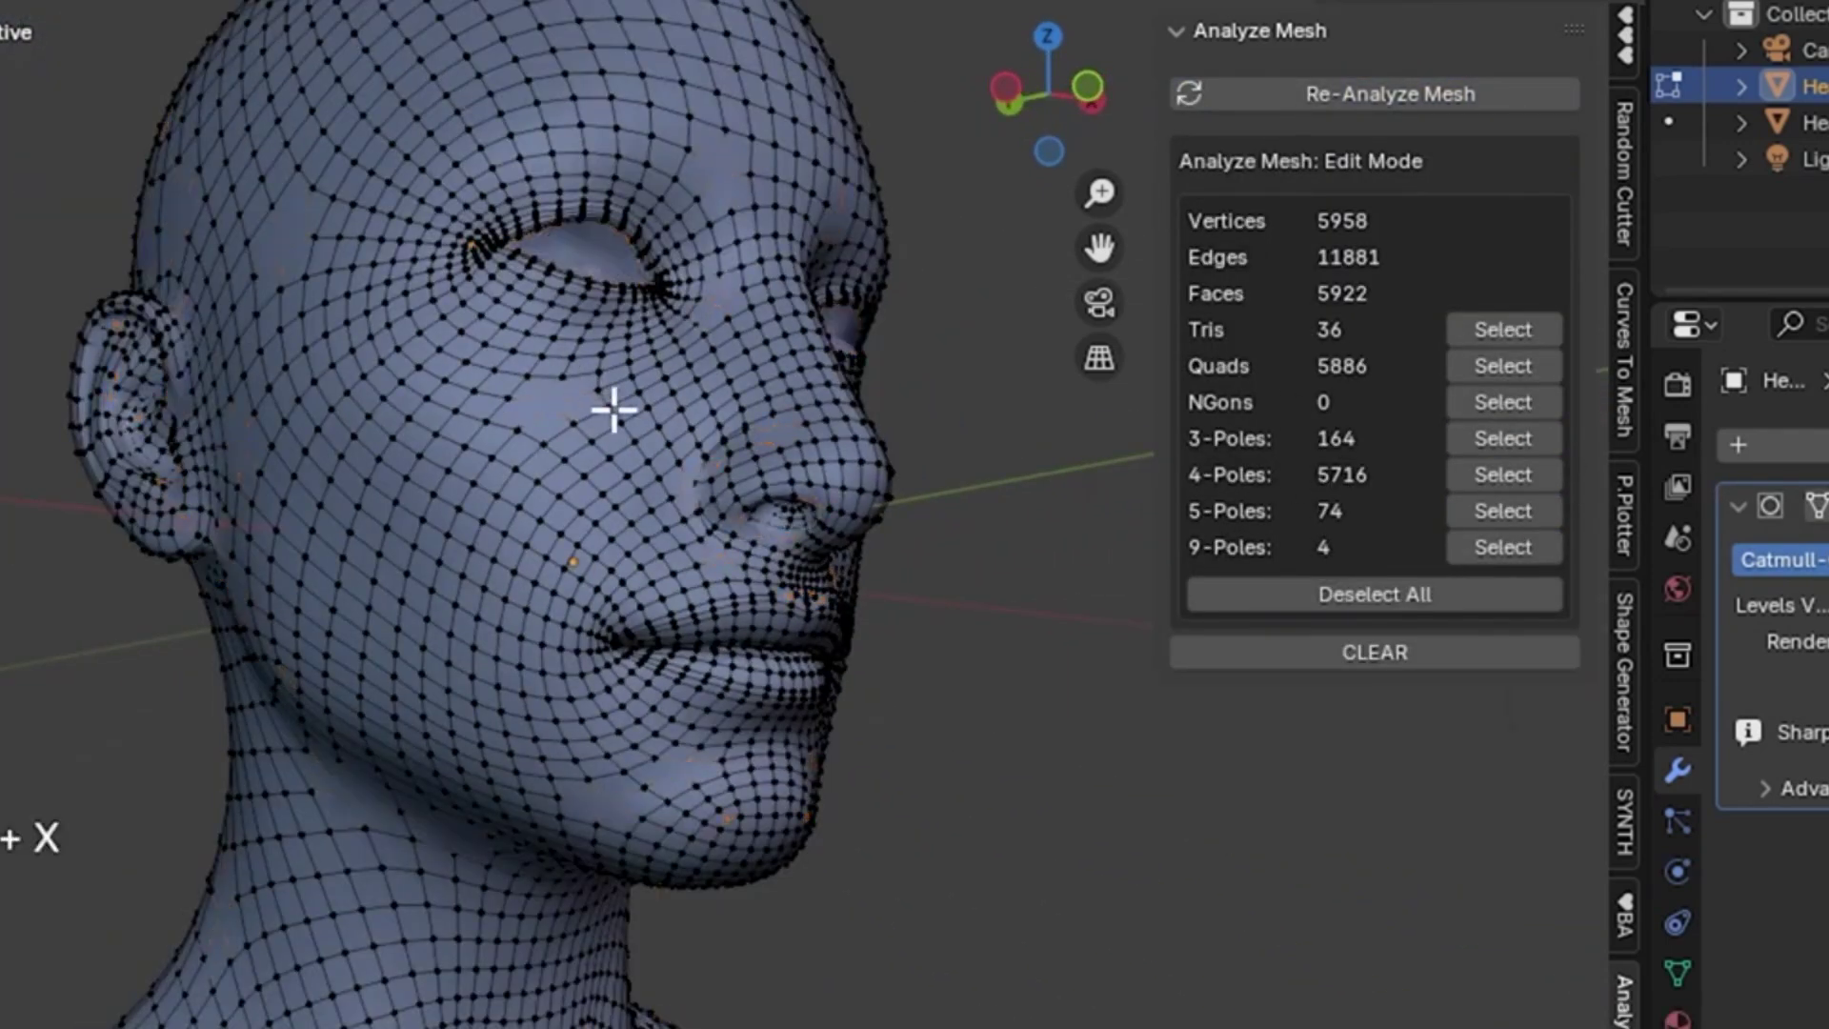
pyautogui.scroll(3, 614, 410)
pyautogui.moveTo(615, 410); pyautogui.dragTo(729, 425, button='middle')
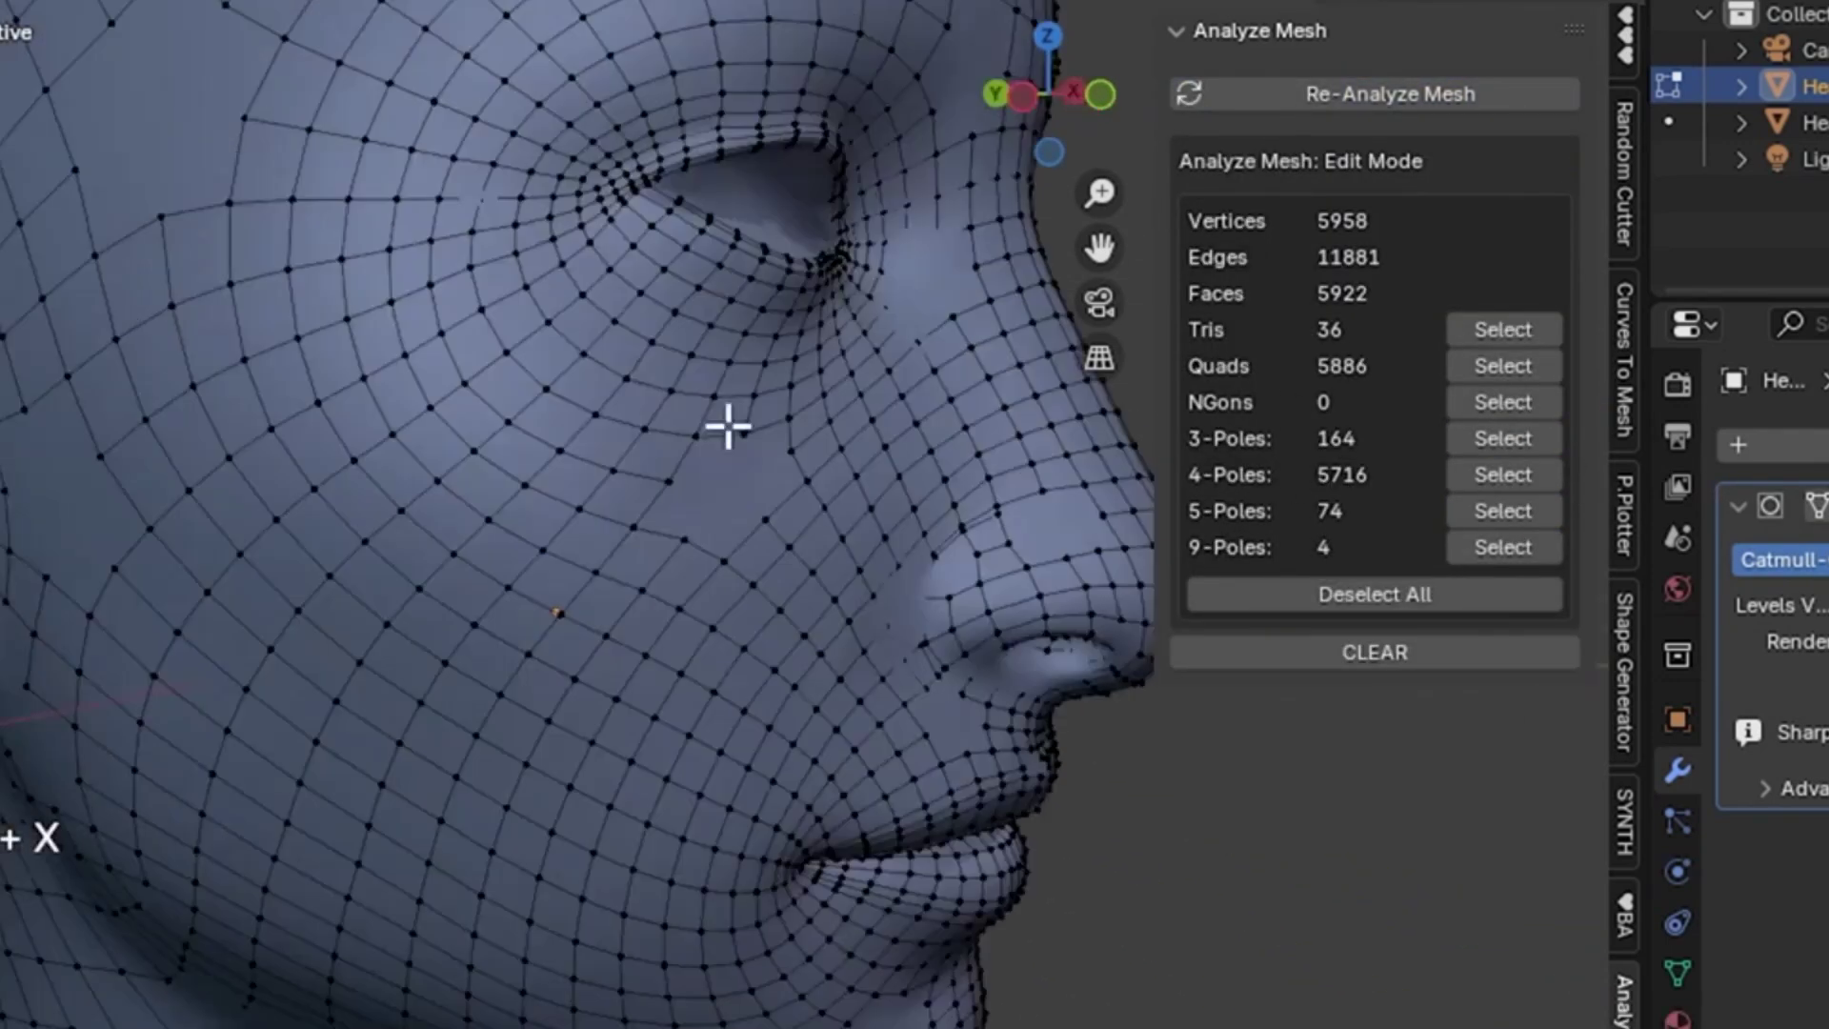
pyautogui.scroll(-3, 810, 551)
pyautogui.click(1503, 402)
pyautogui.moveTo(1048, 448); pyautogui.dragTo(763, 482, button='middle')
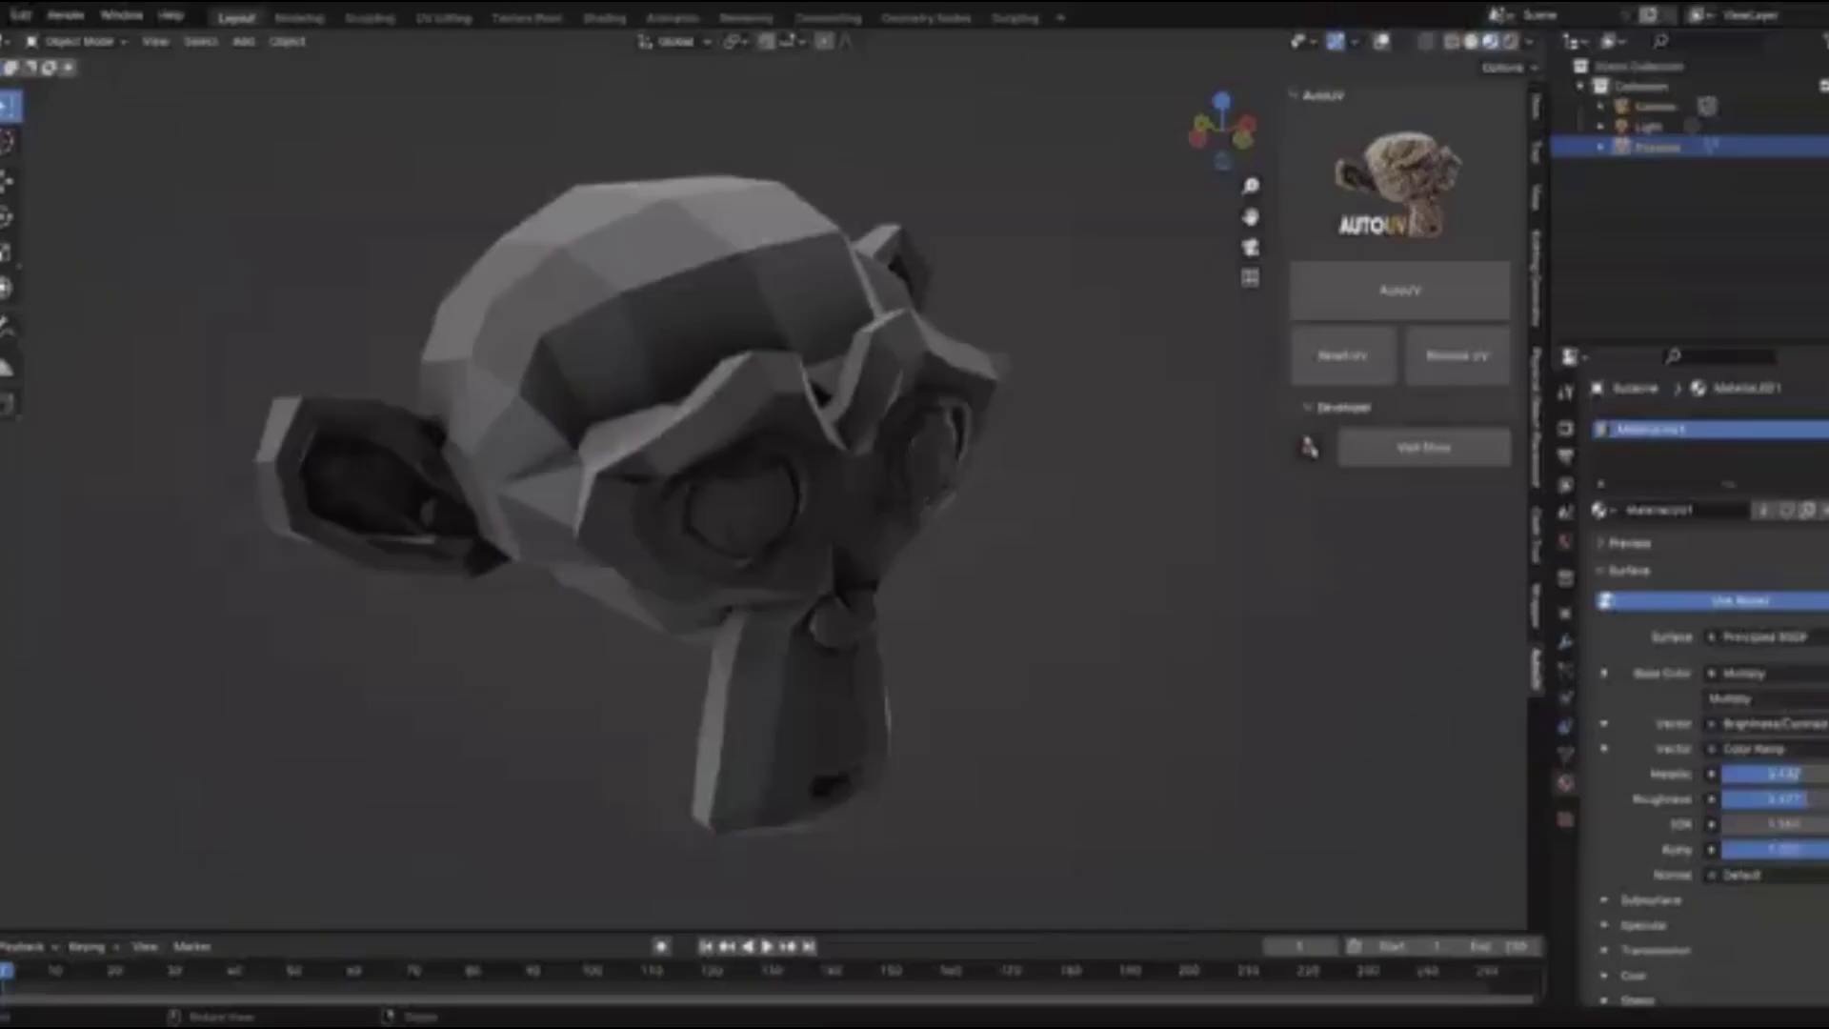
# Apply AutoUV checker textures to Suzanne and the cube.
pyautogui.click(1399, 289)
pyautogui.moveTo(976, 652); pyautogui.dragTo(1045, 613, button='middle')
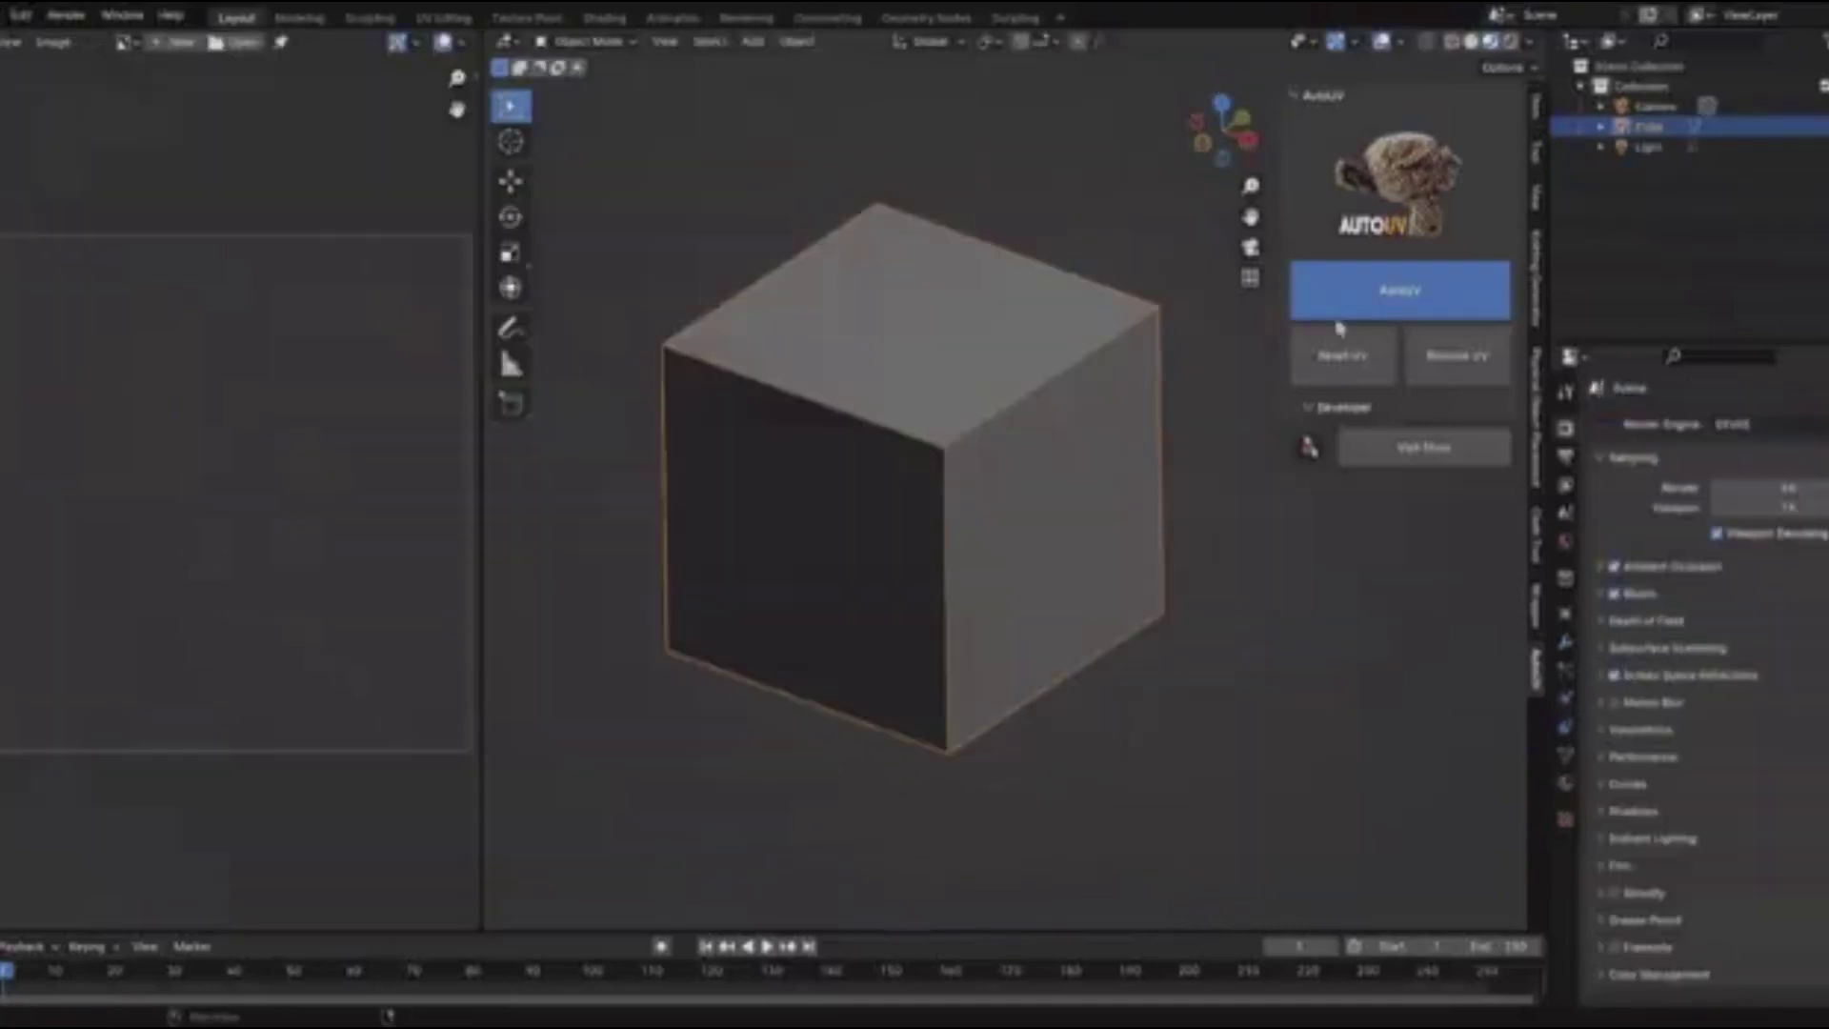
pyautogui.click(1338, 316)
pyautogui.scroll(-2, 1048, 648)
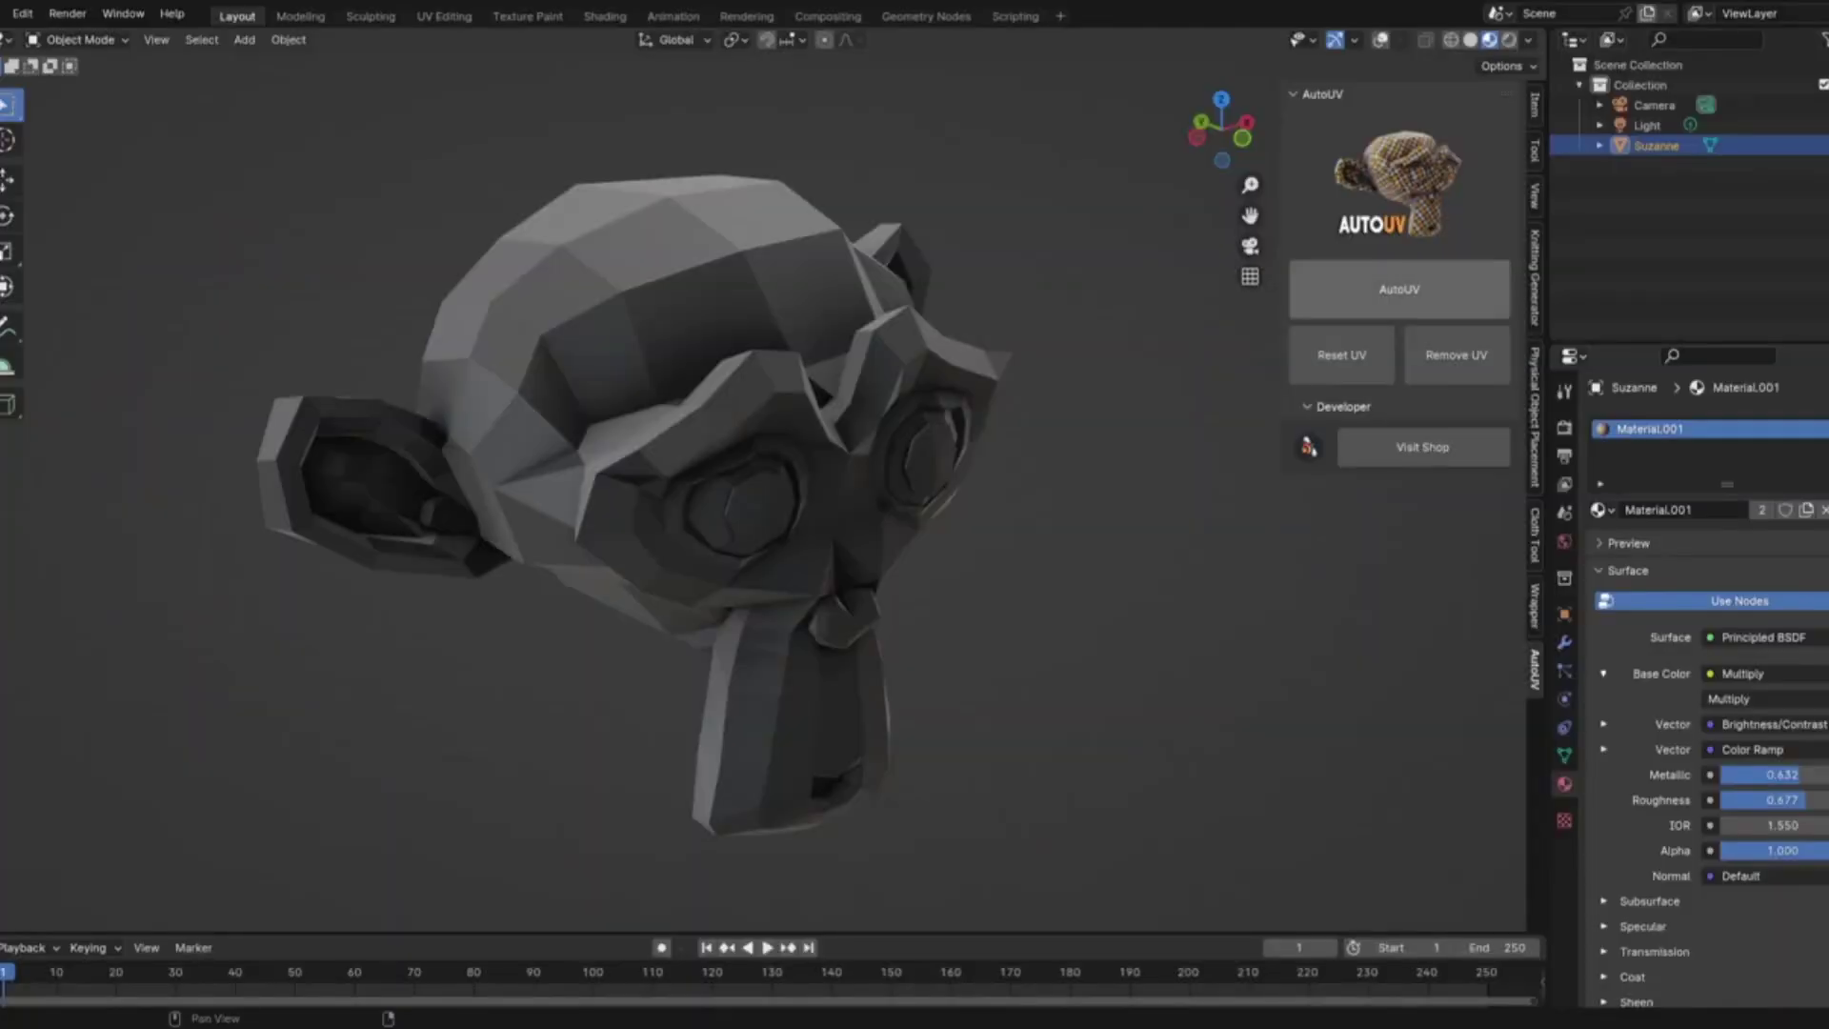
pyautogui.moveTo(976, 650); pyautogui.dragTo(1043, 614, button='middle')
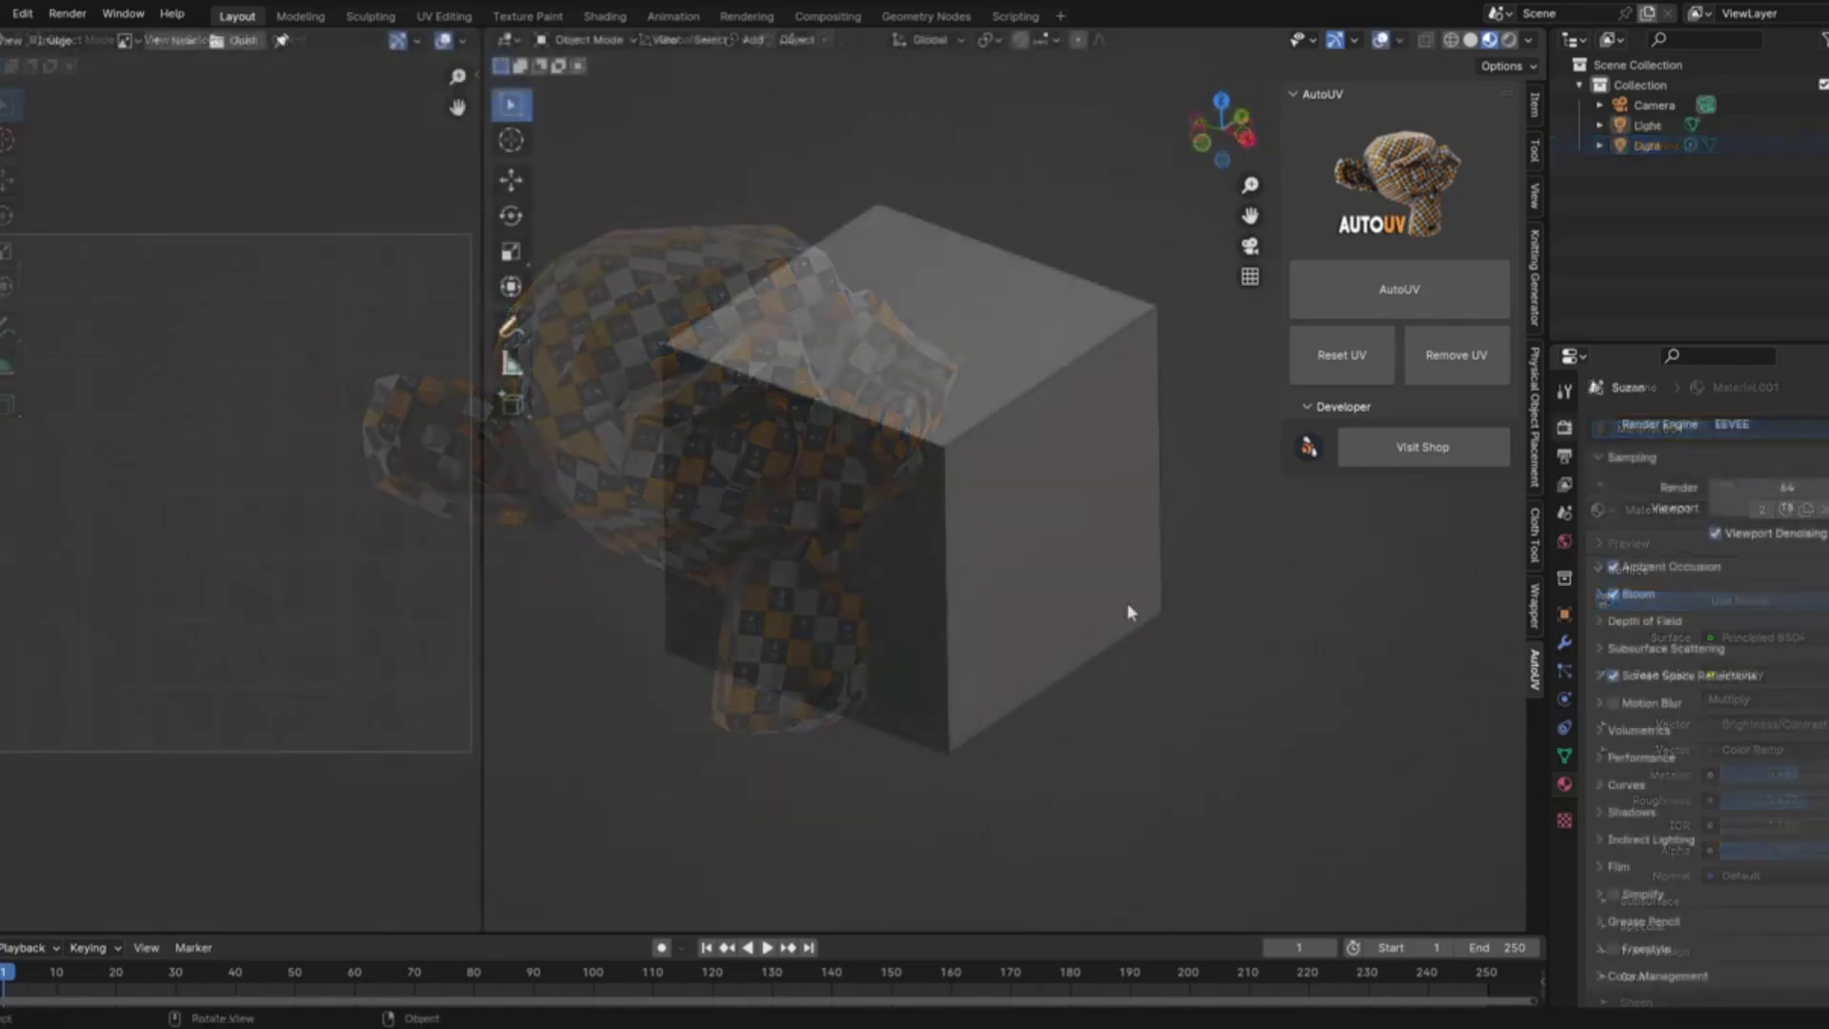
# Re-unwrap the cube with AutoUV and inspect its six square UV islands in Edit Mode.
pyautogui.click(1334, 316)
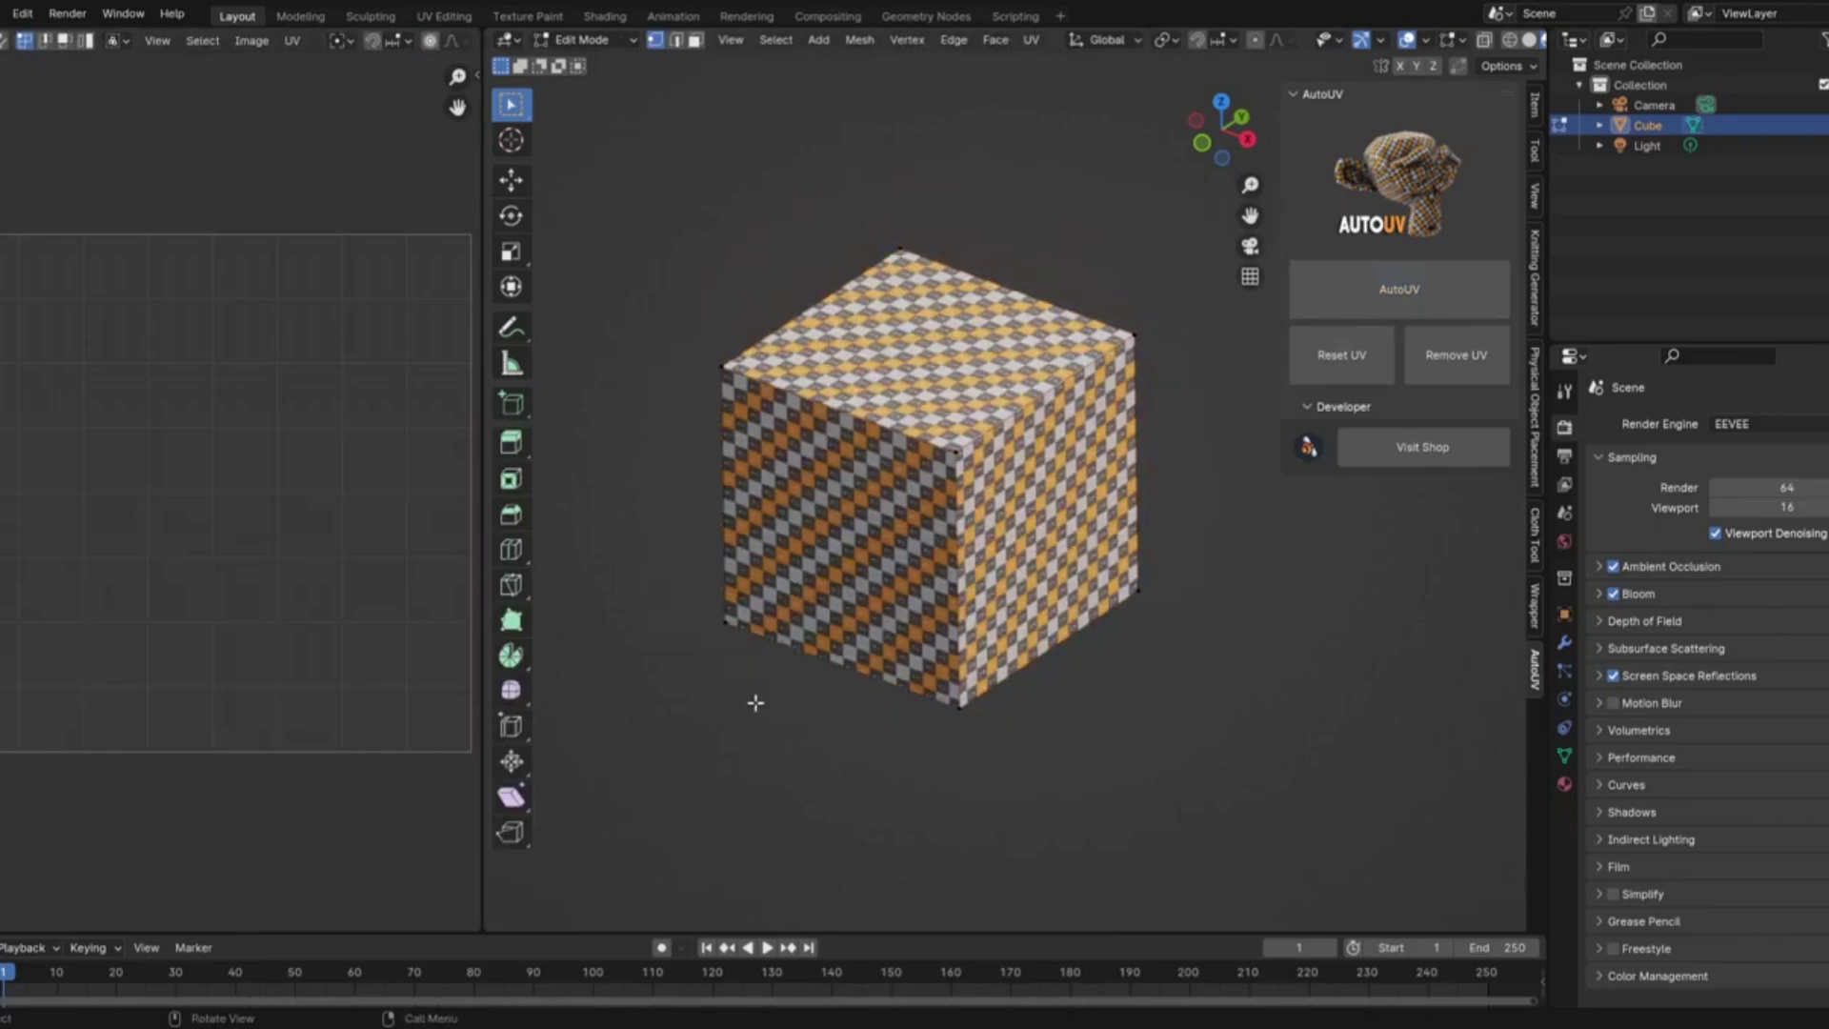
pyautogui.press('Tab')
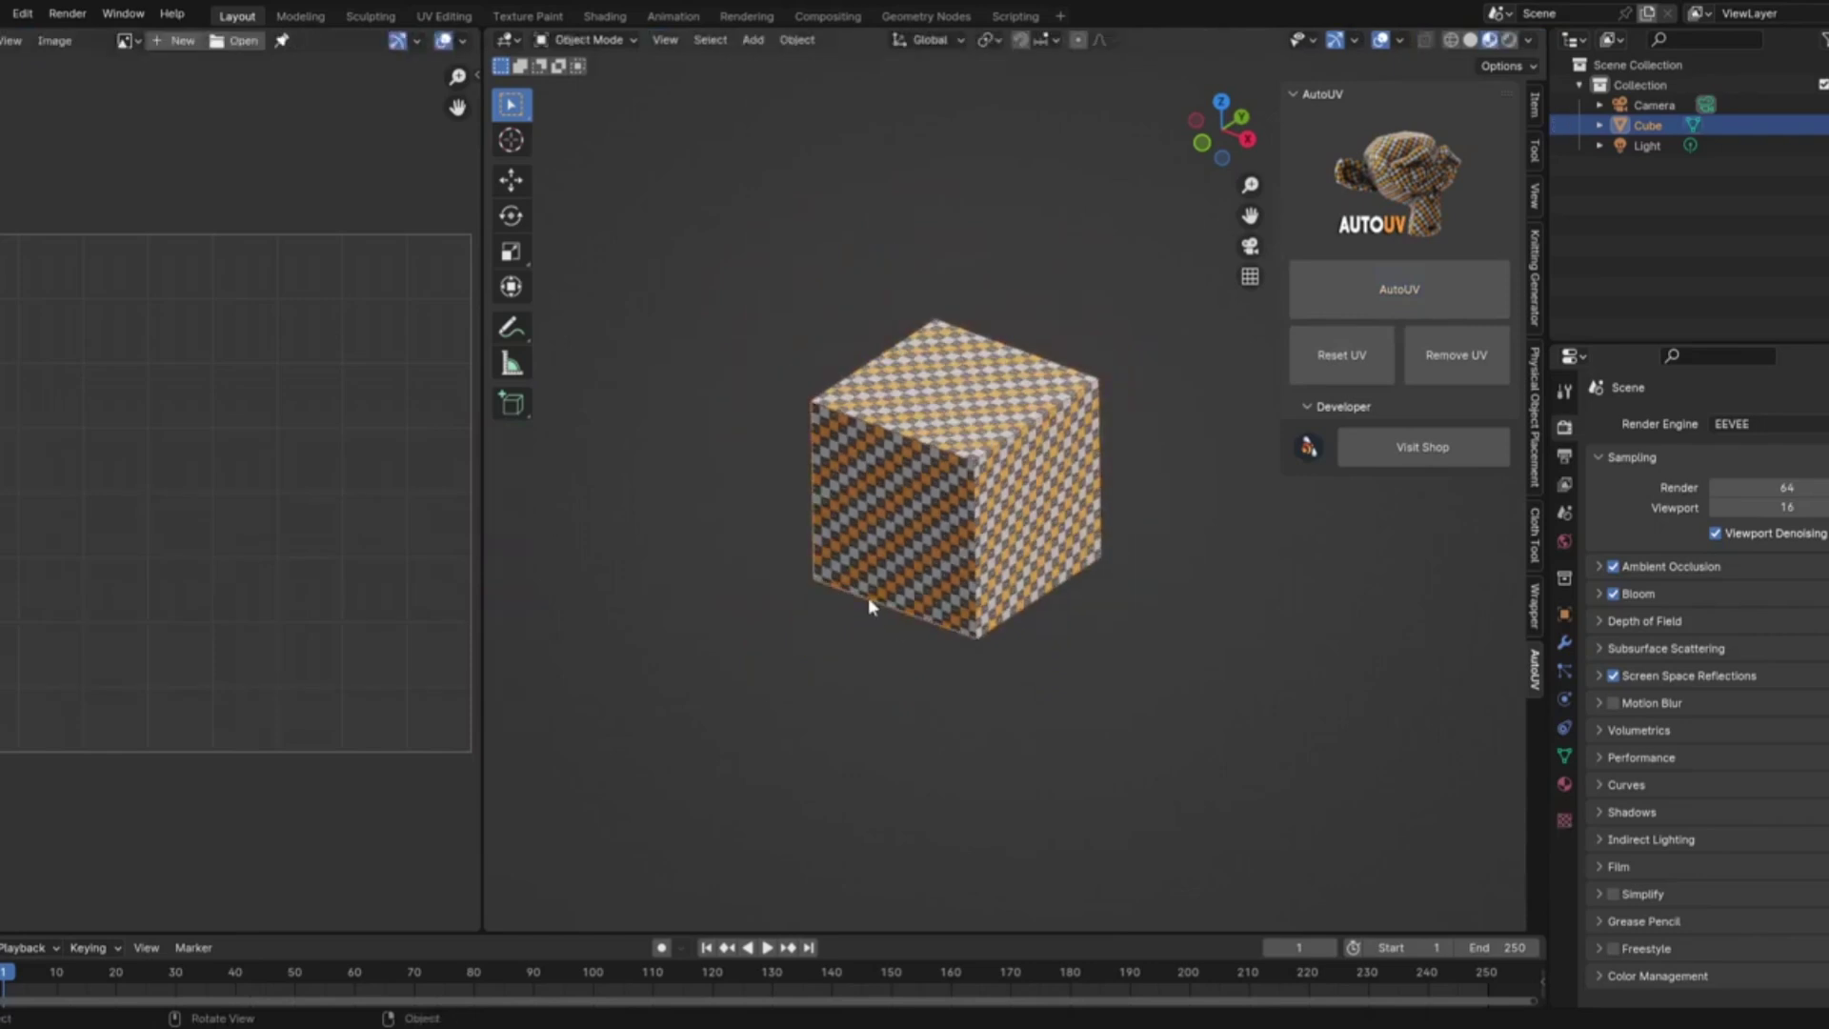
pyautogui.moveTo(1170, 593); pyautogui.dragTo(1064, 568, button='middle')
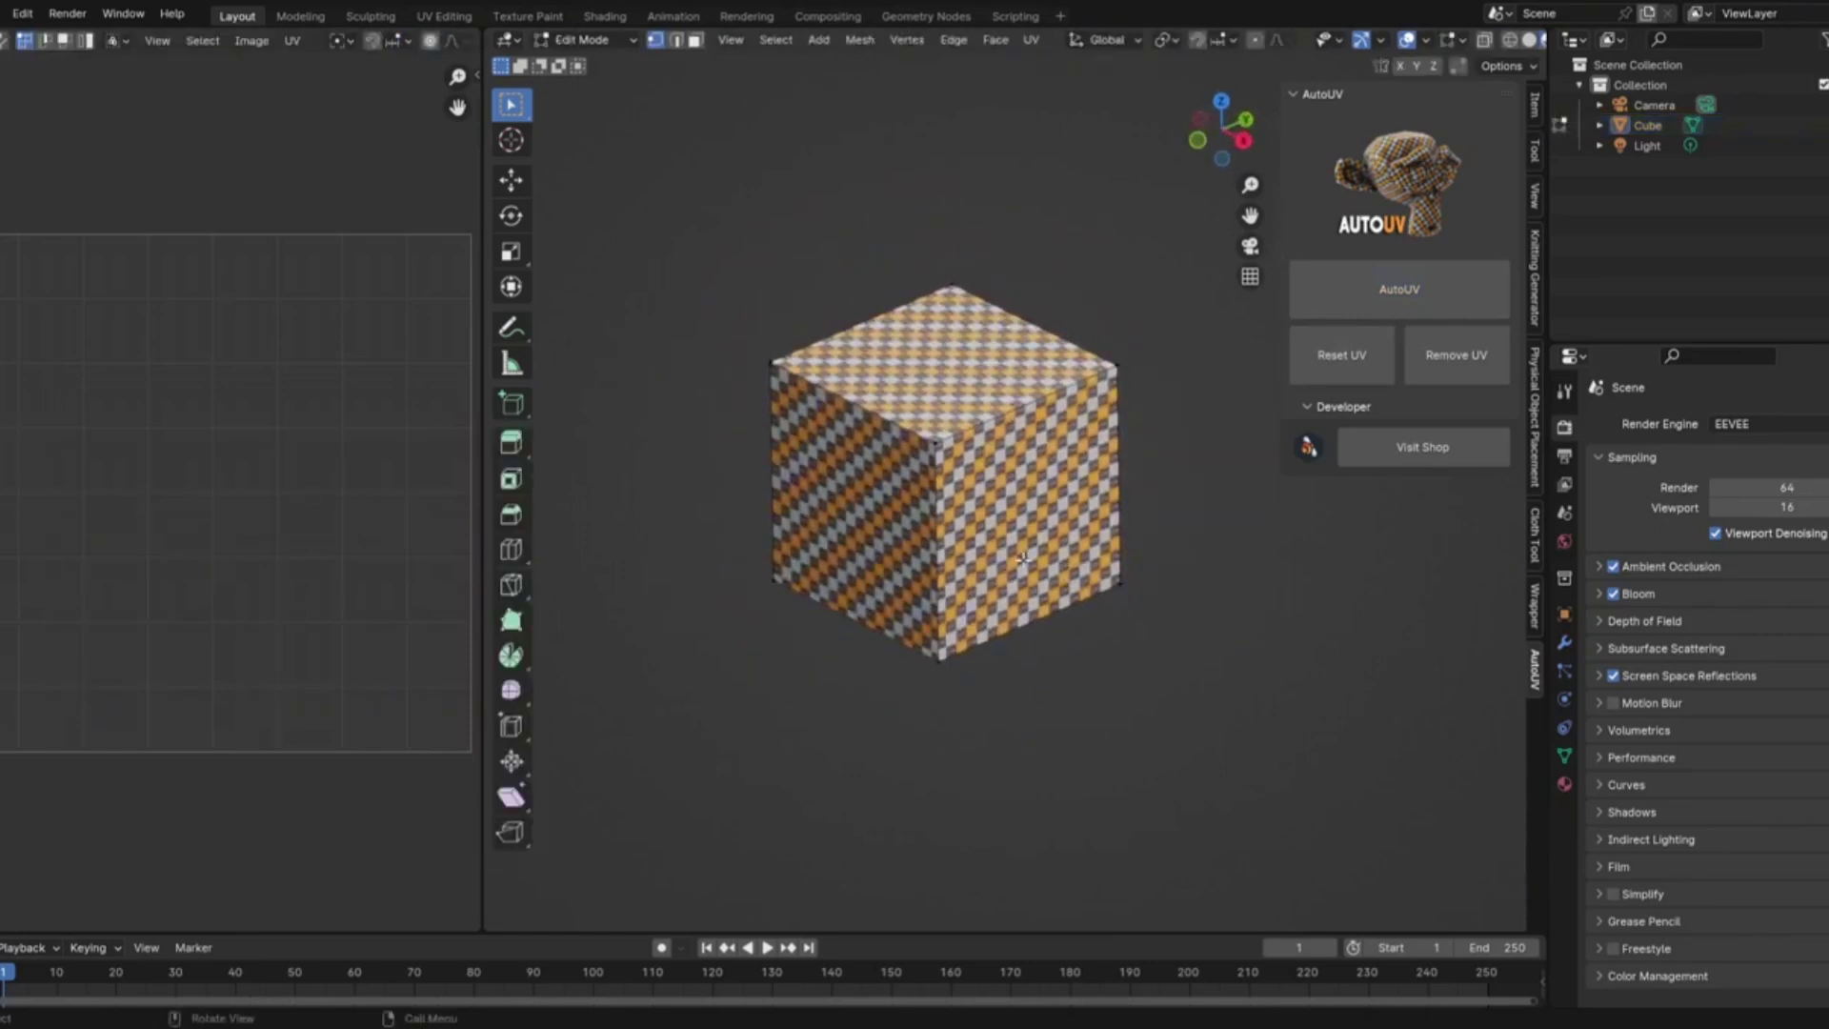
pyautogui.press('a')
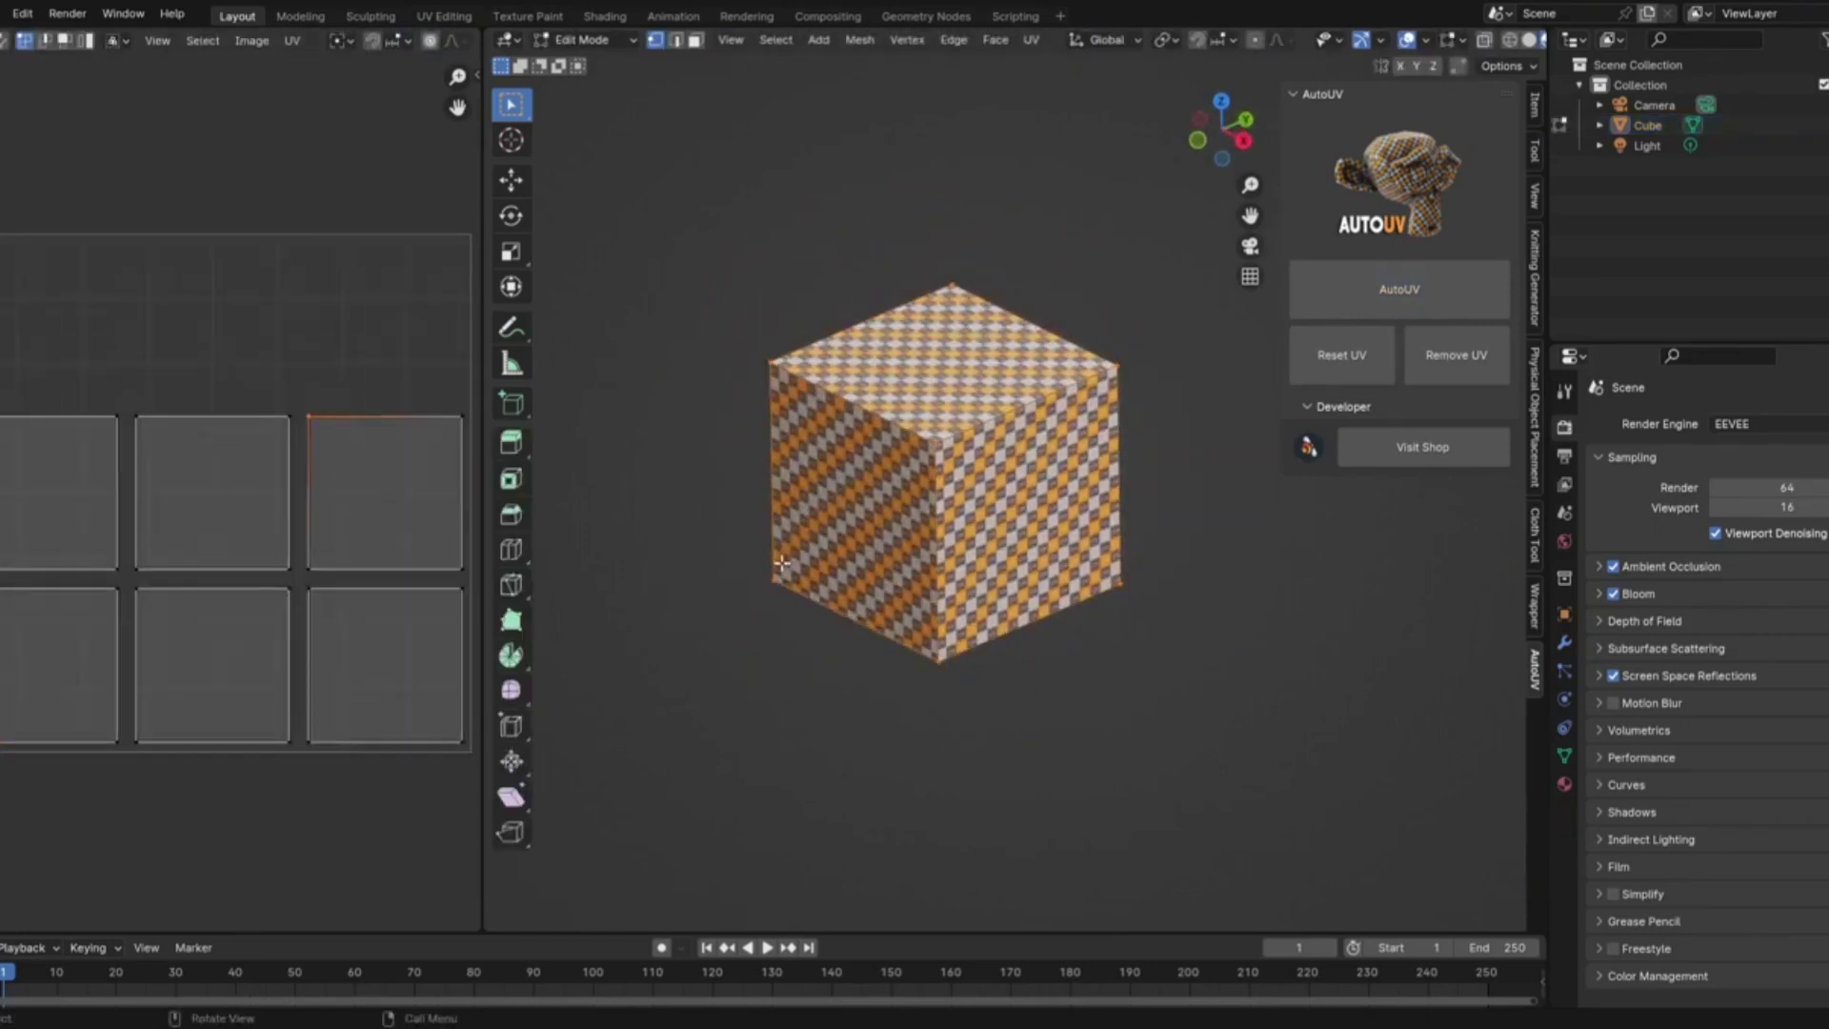
pyautogui.press('Tab')
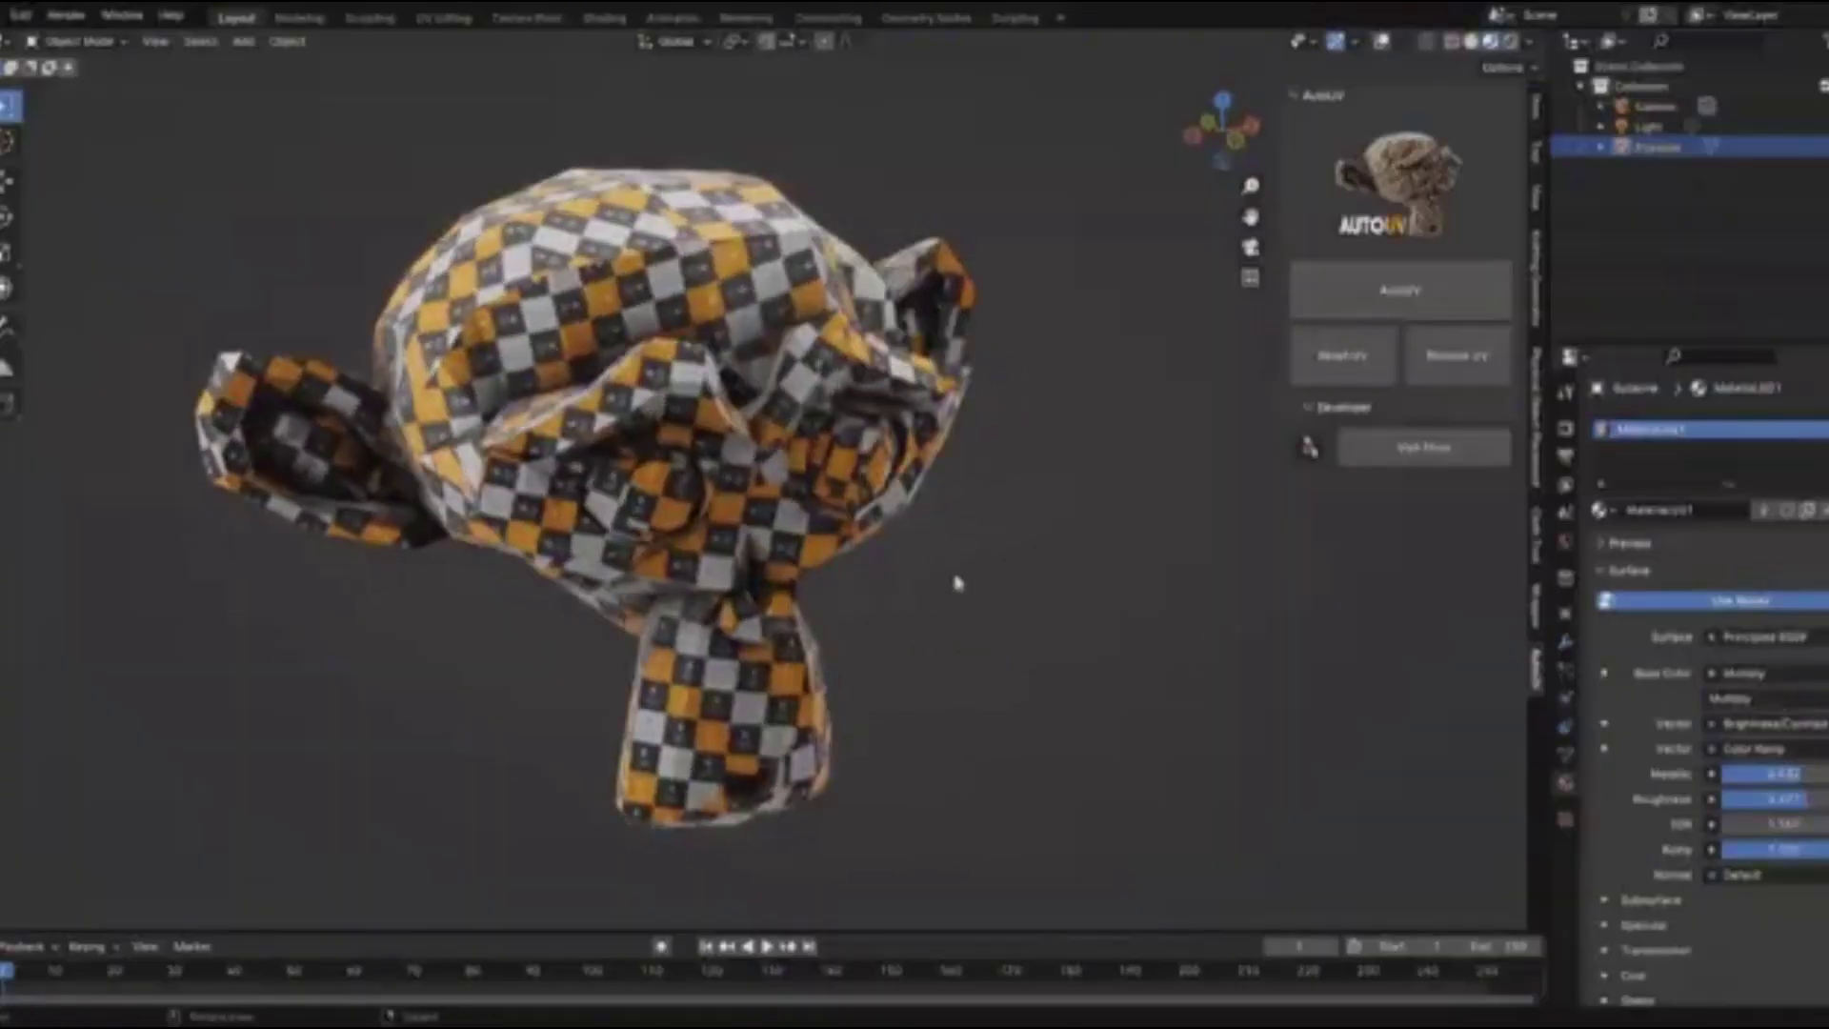
# Orbit the view around the checker-textured Suzanne.
pyautogui.moveTo(957, 583); pyautogui.dragTo(1010, 571, button='middle')
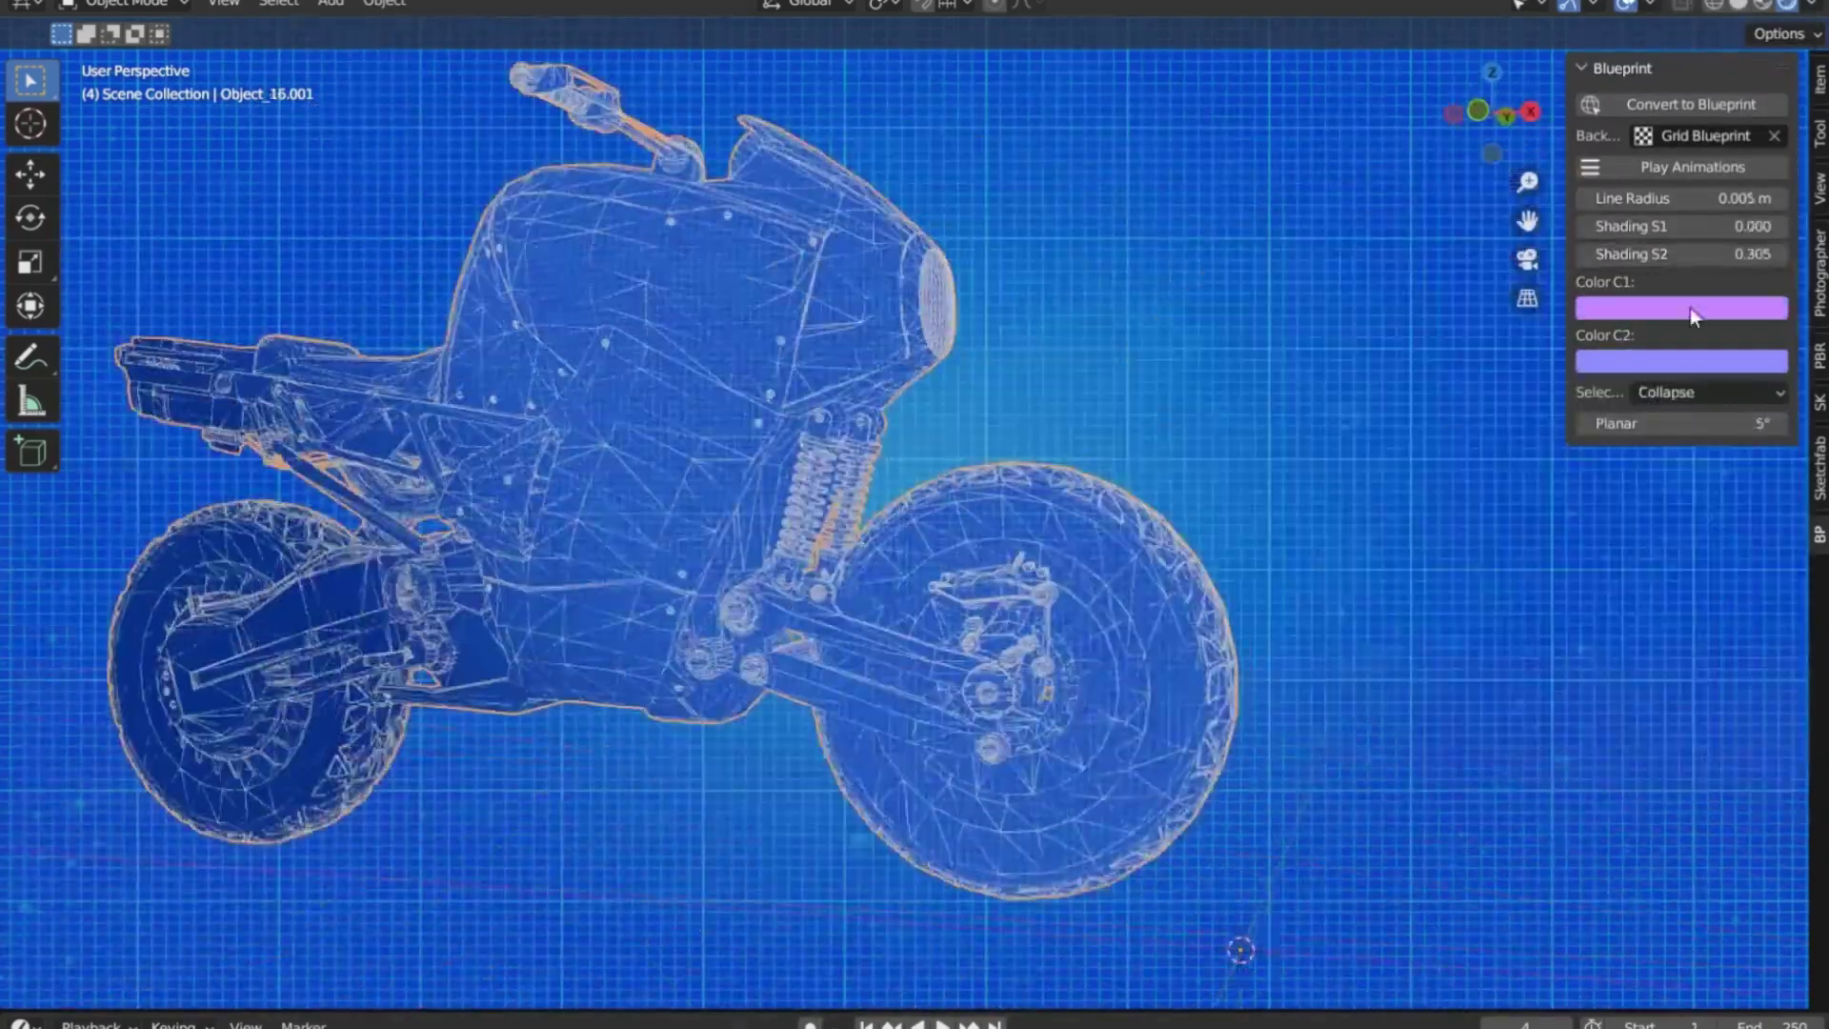
# Set Color C1 to blue and Planar angle to 30, then convert the robot to a blueprint.
pyautogui.click(1690, 307)
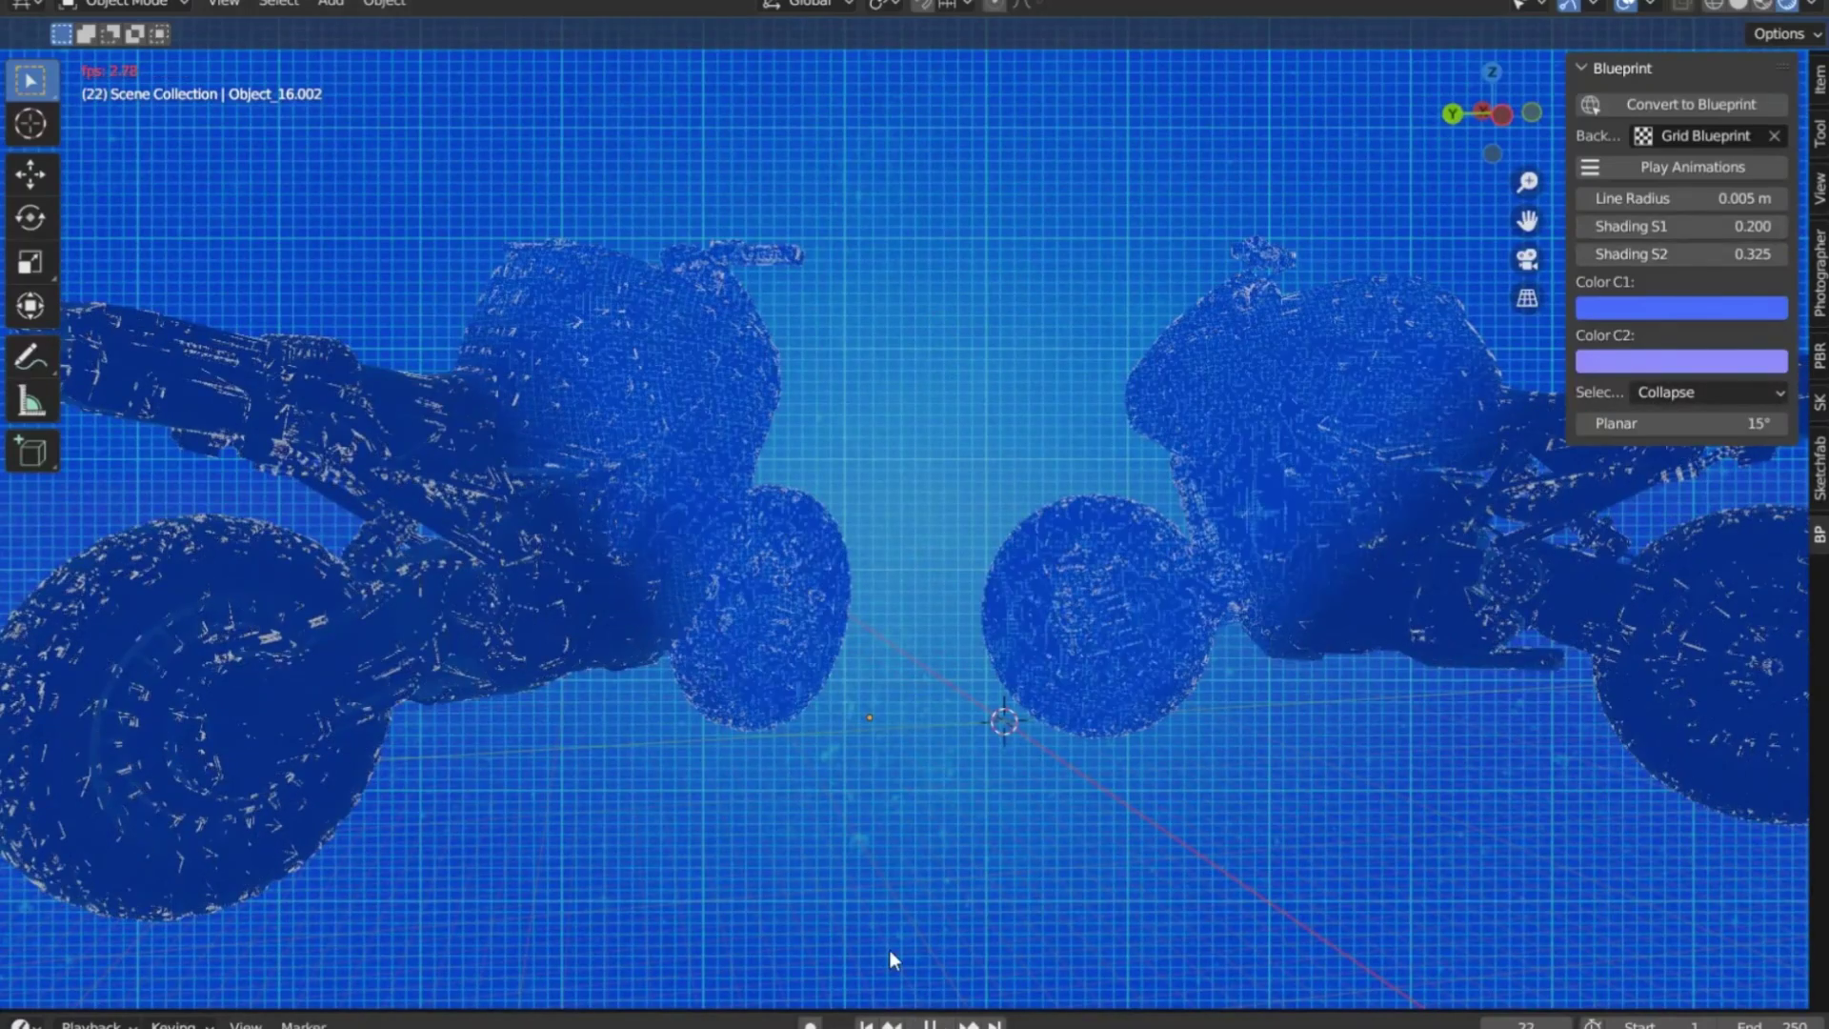
pyautogui.doubleClick(1652, 423)
pyautogui.write('30')
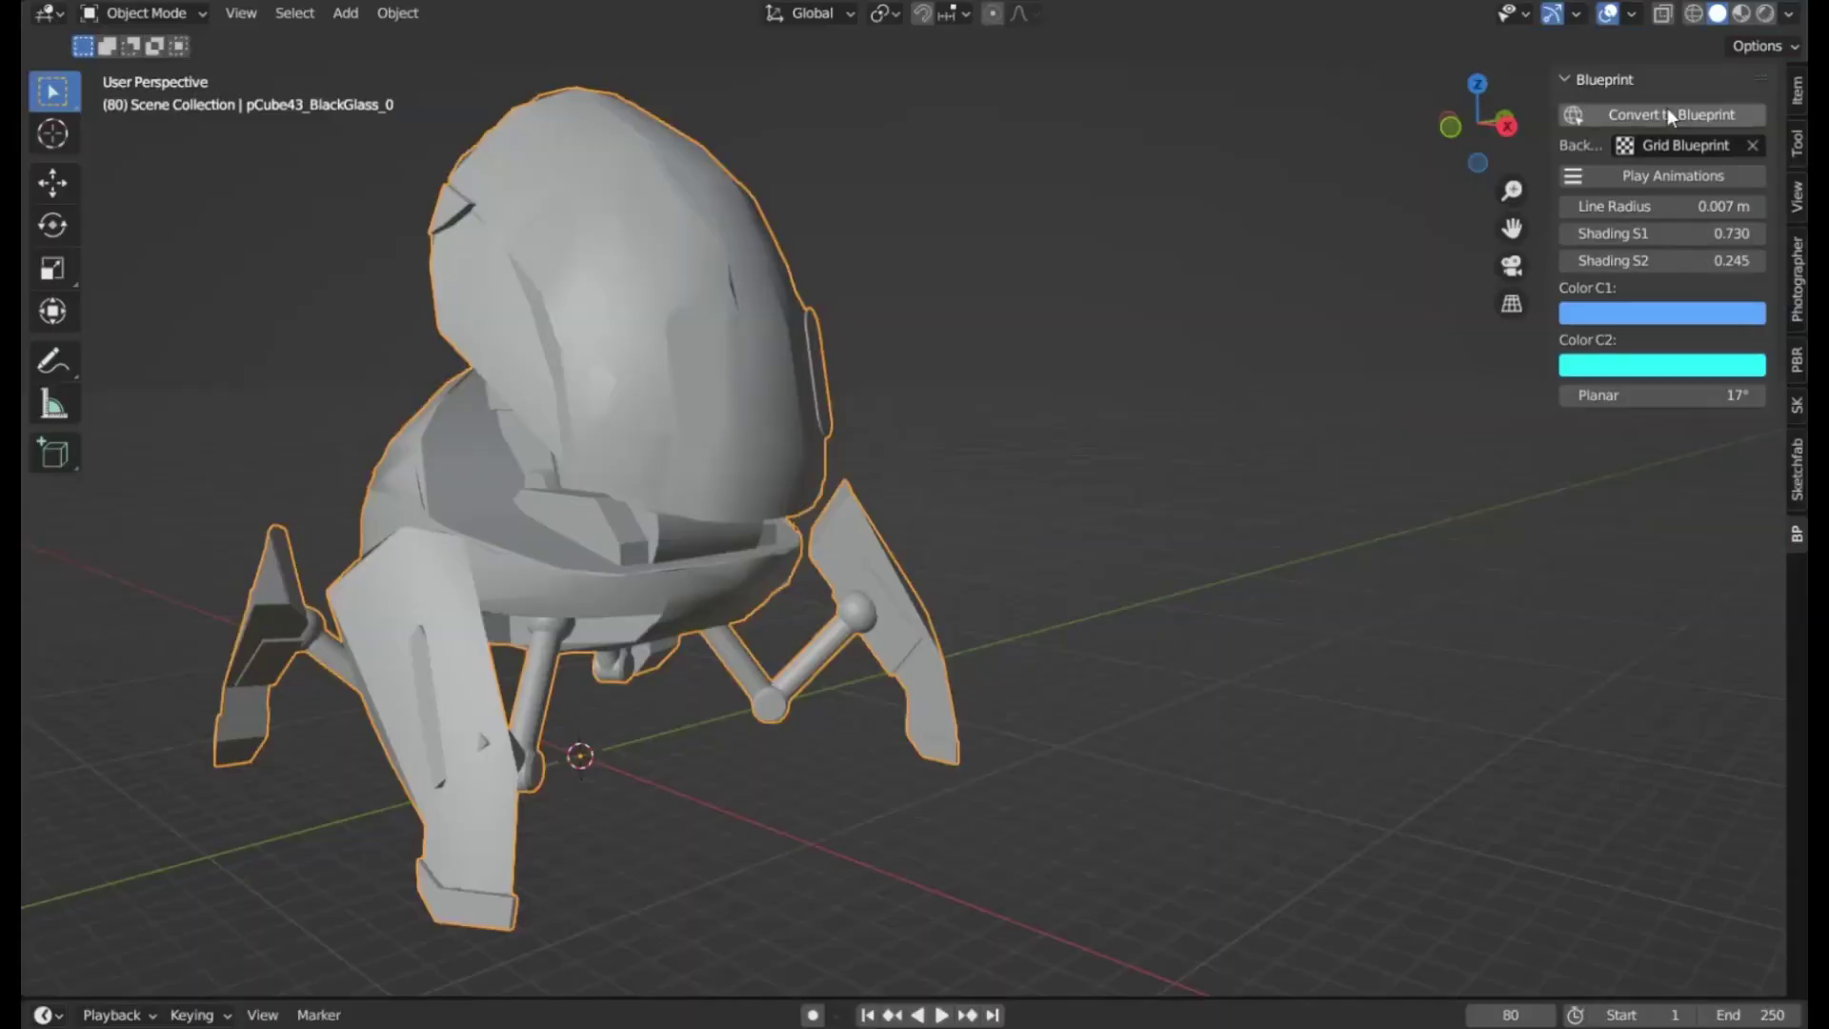
pyautogui.click(1686, 103)
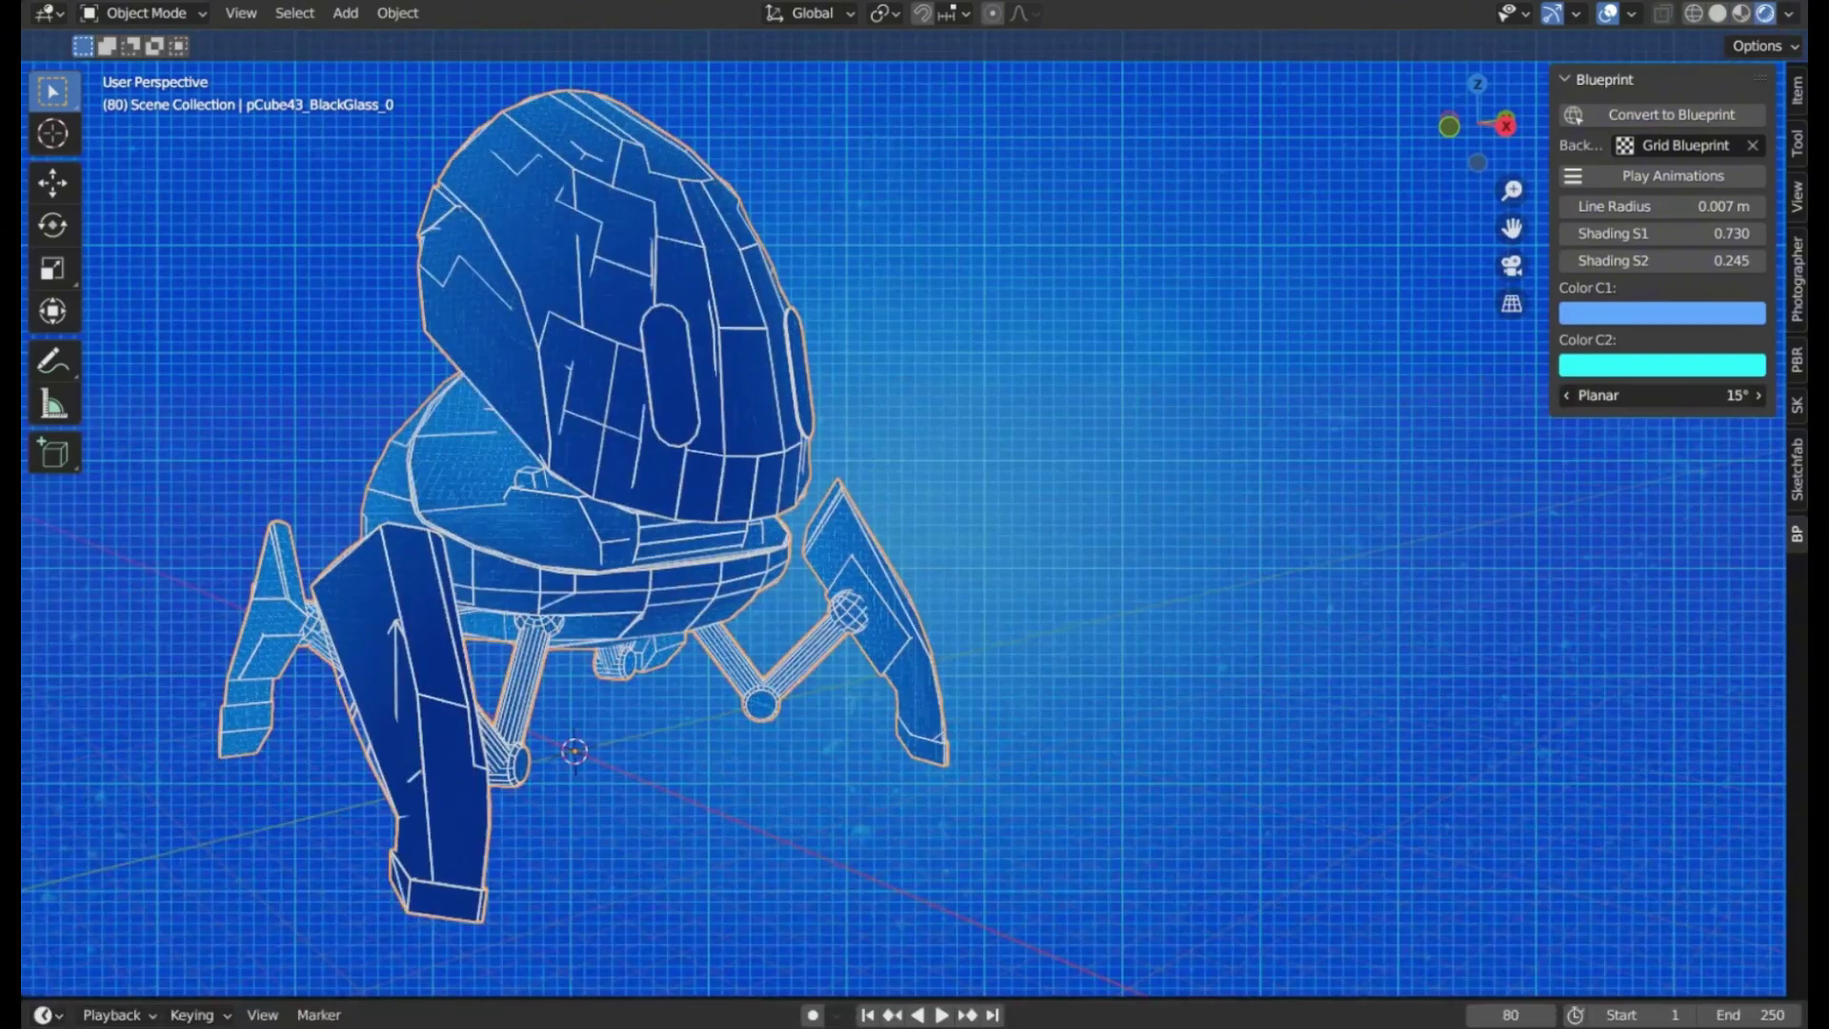
# Raise the first shading strength to 0.840 and make Color C1 purple.
pyautogui.moveTo(1657, 233); pyautogui.dragTo(1705, 233)
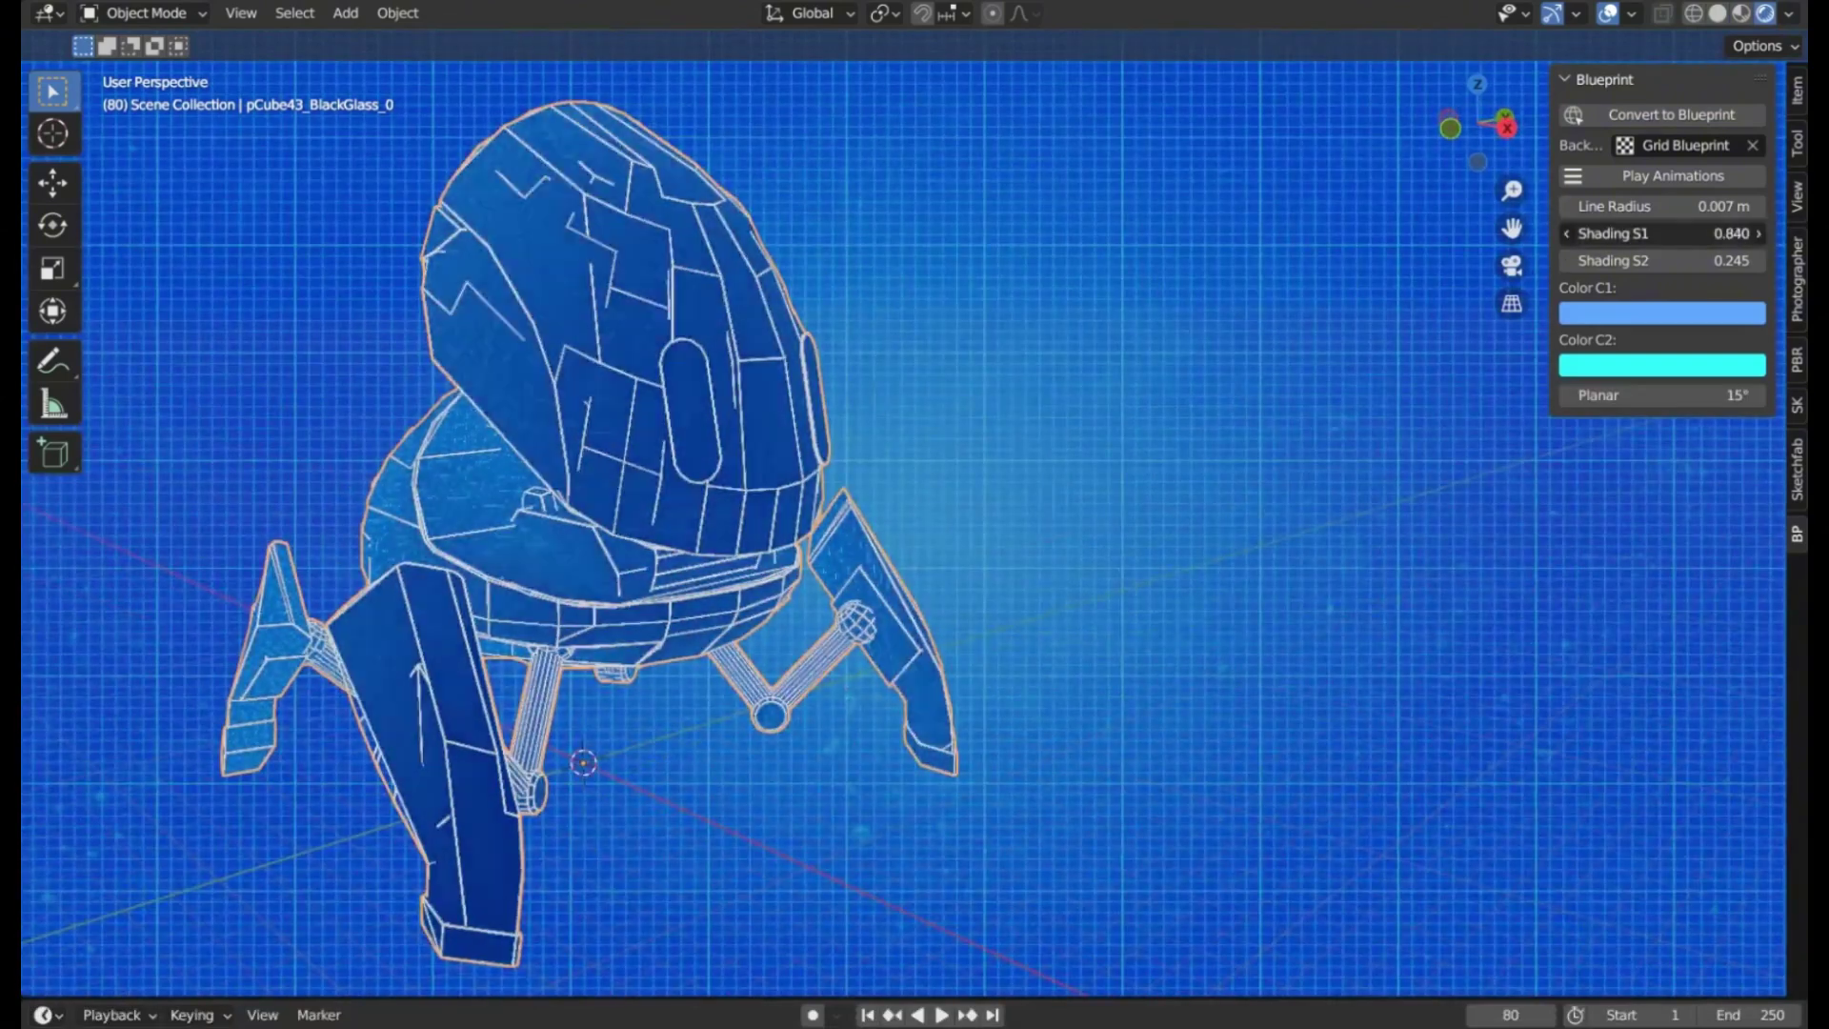
pyautogui.click(1662, 313)
pyautogui.click(1685, 423)
# Duplicate the robot, rotate the copy around Z, move it aside, and play the animations.
pyautogui.hotkey('shift', 'd')
pyautogui.press('r')
pyautogui.press('z')
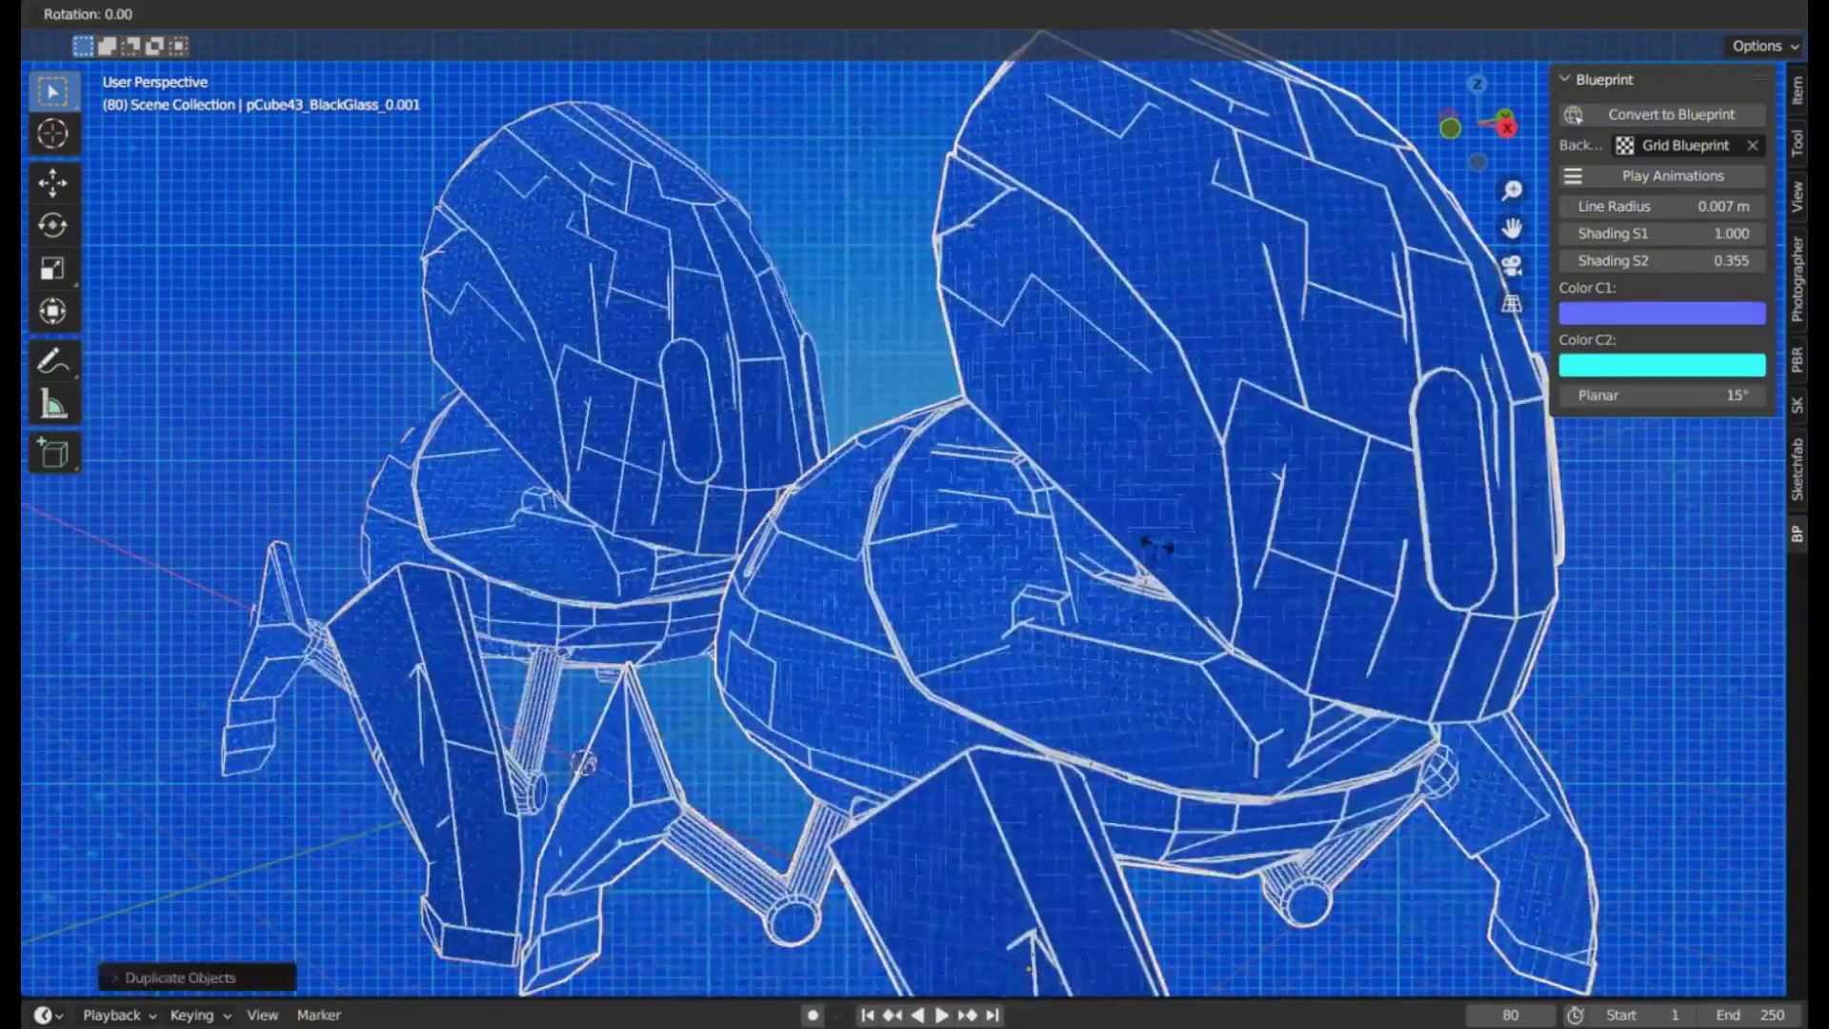
pyautogui.press('Return')
pyautogui.scroll(-3, 915, 515)
pyautogui.press('g')
pyautogui.press('Return')
pyautogui.click(1674, 175)
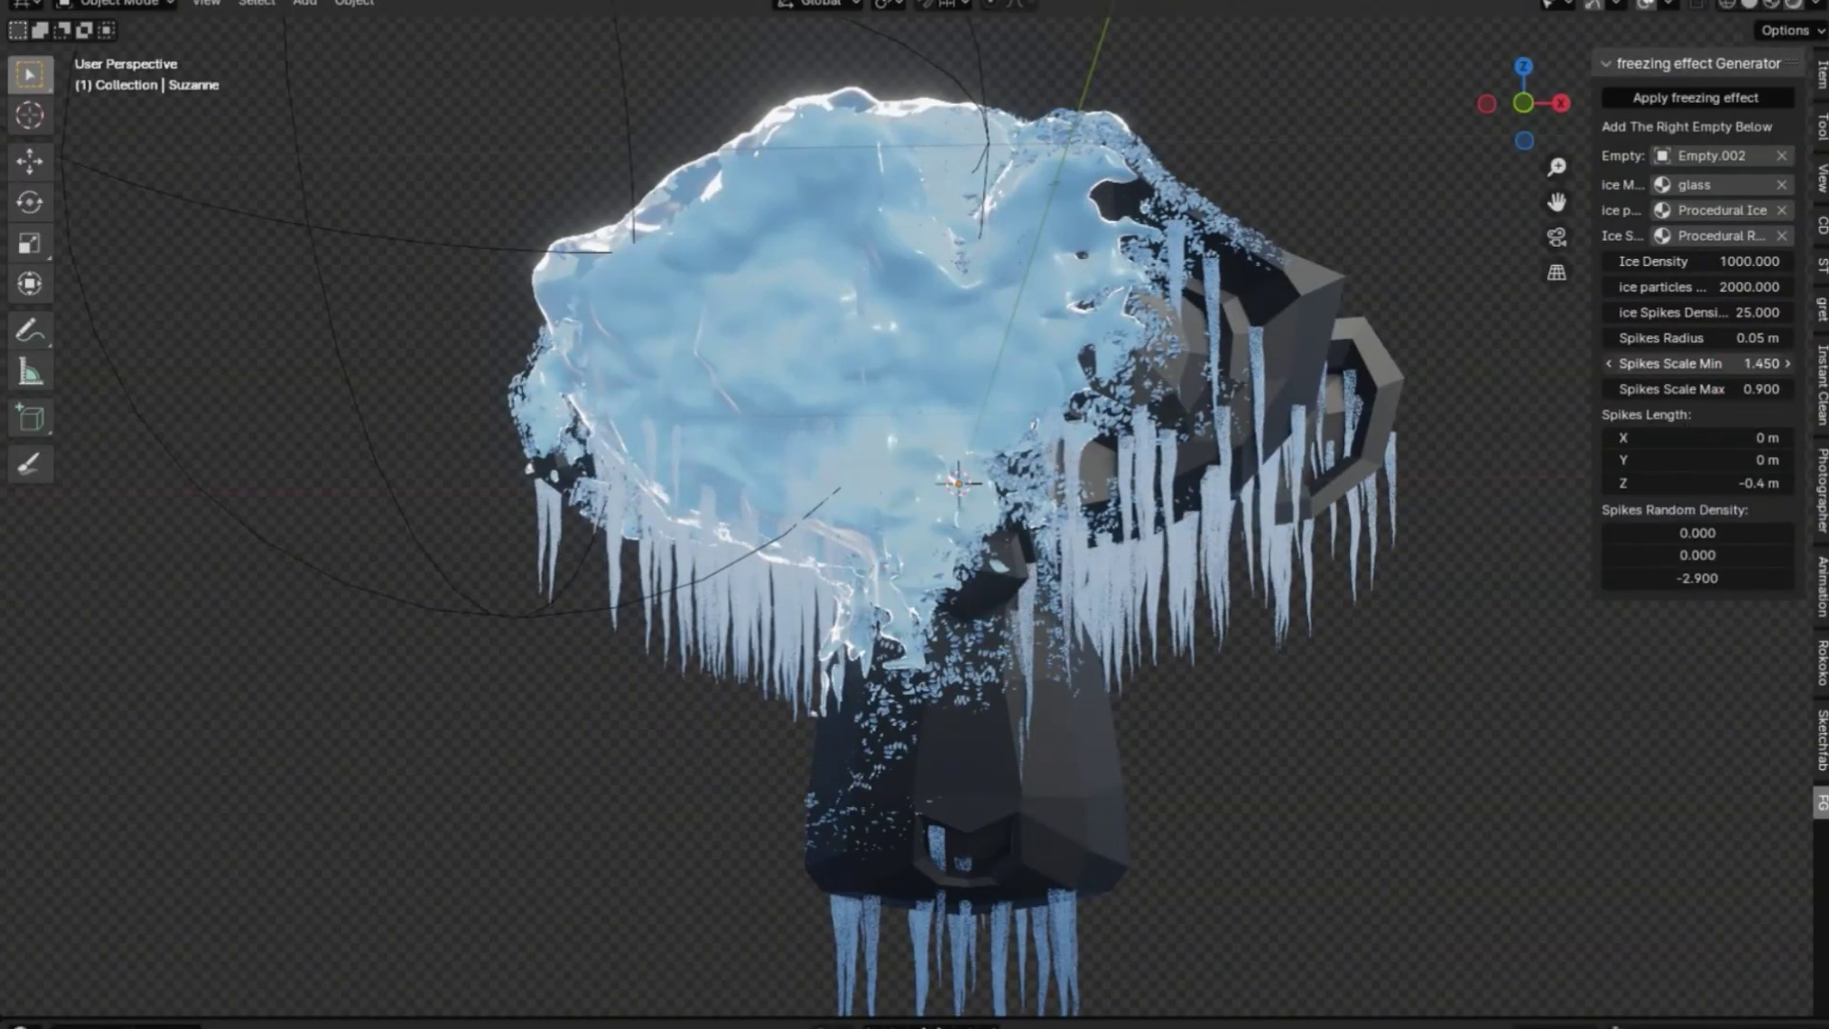
# Move the freezing empty to reshape the ice, then try and undo a spike length change.
pyautogui.moveTo(504, 249); pyautogui.dragTo(553, 294)
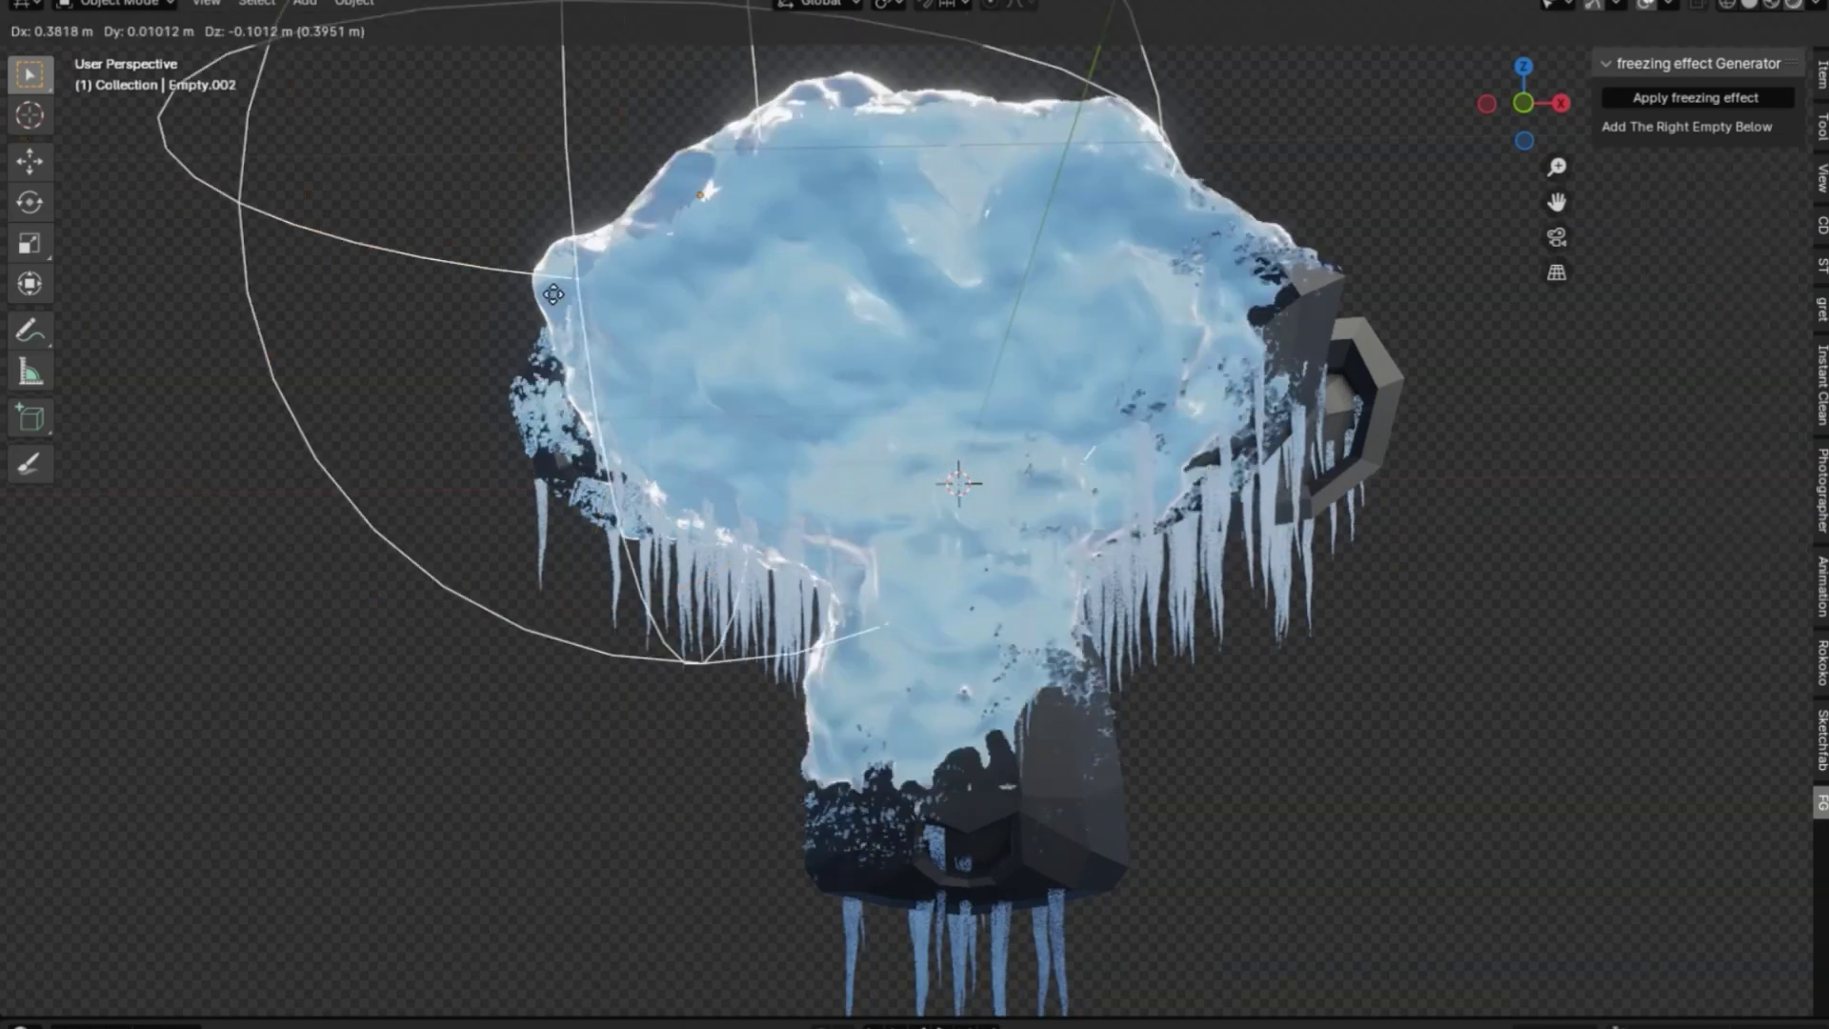
pyautogui.click(267, 258)
pyautogui.click(1143, 400)
pyautogui.moveTo(1696, 459); pyautogui.dragTo(1545, 477)
pyautogui.hotkey('ctrl', 'z')
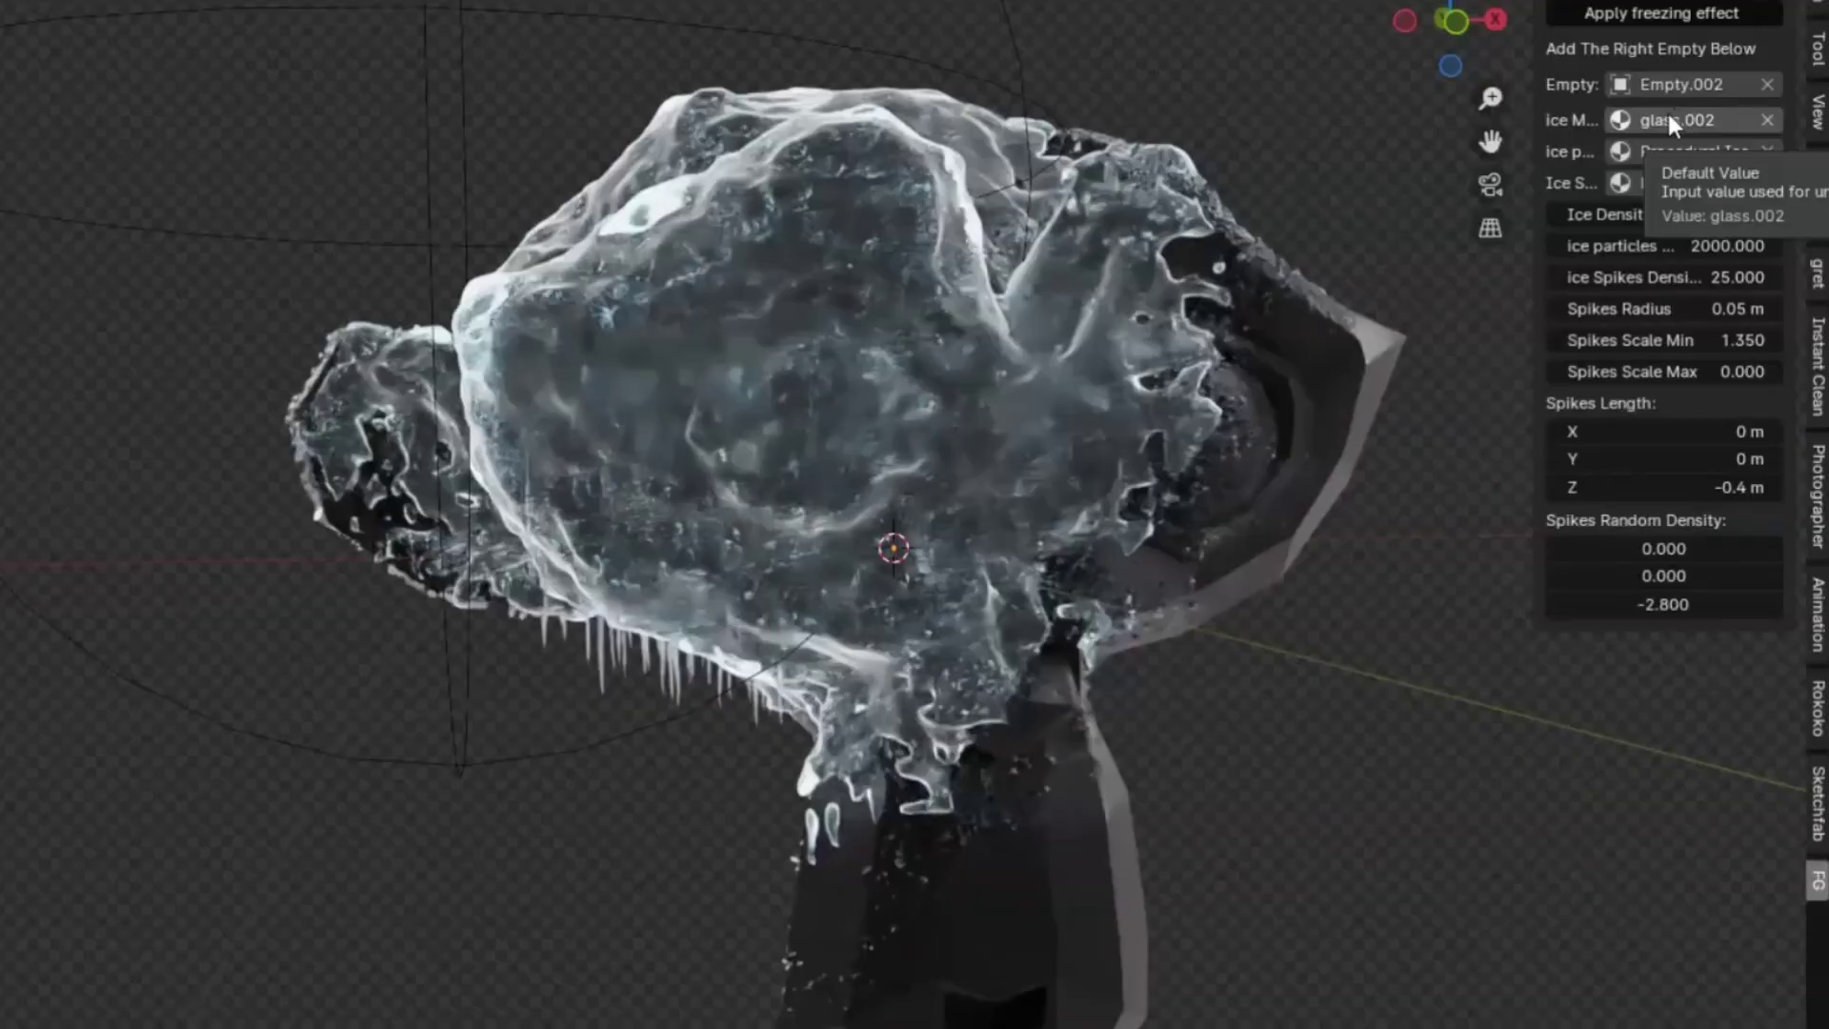
# Cycle Suzanne's ice material through Icy Snow.002, procedural ice and white ice.
pyautogui.scroll(-2, 1681, 119)
pyautogui.press('Return')
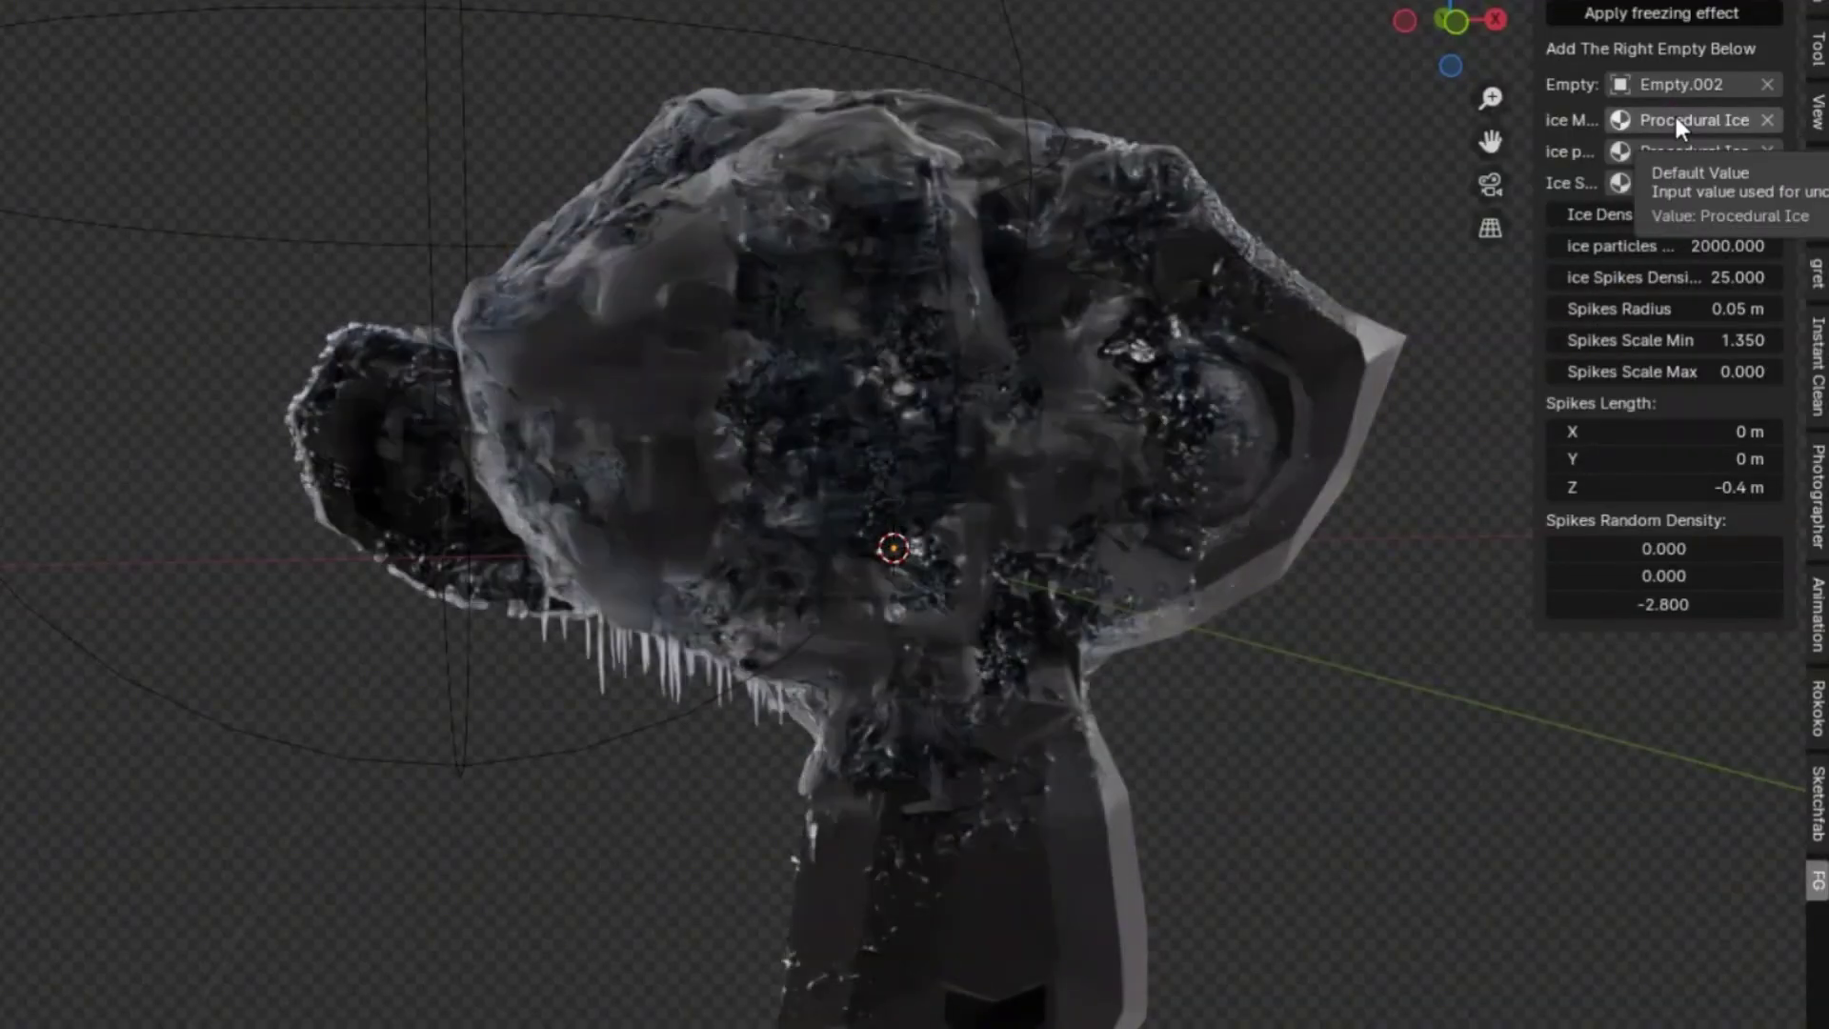
pyautogui.click(1676, 116)
pyautogui.scroll(-5, 1694, 138)
pyautogui.click(1688, 166)
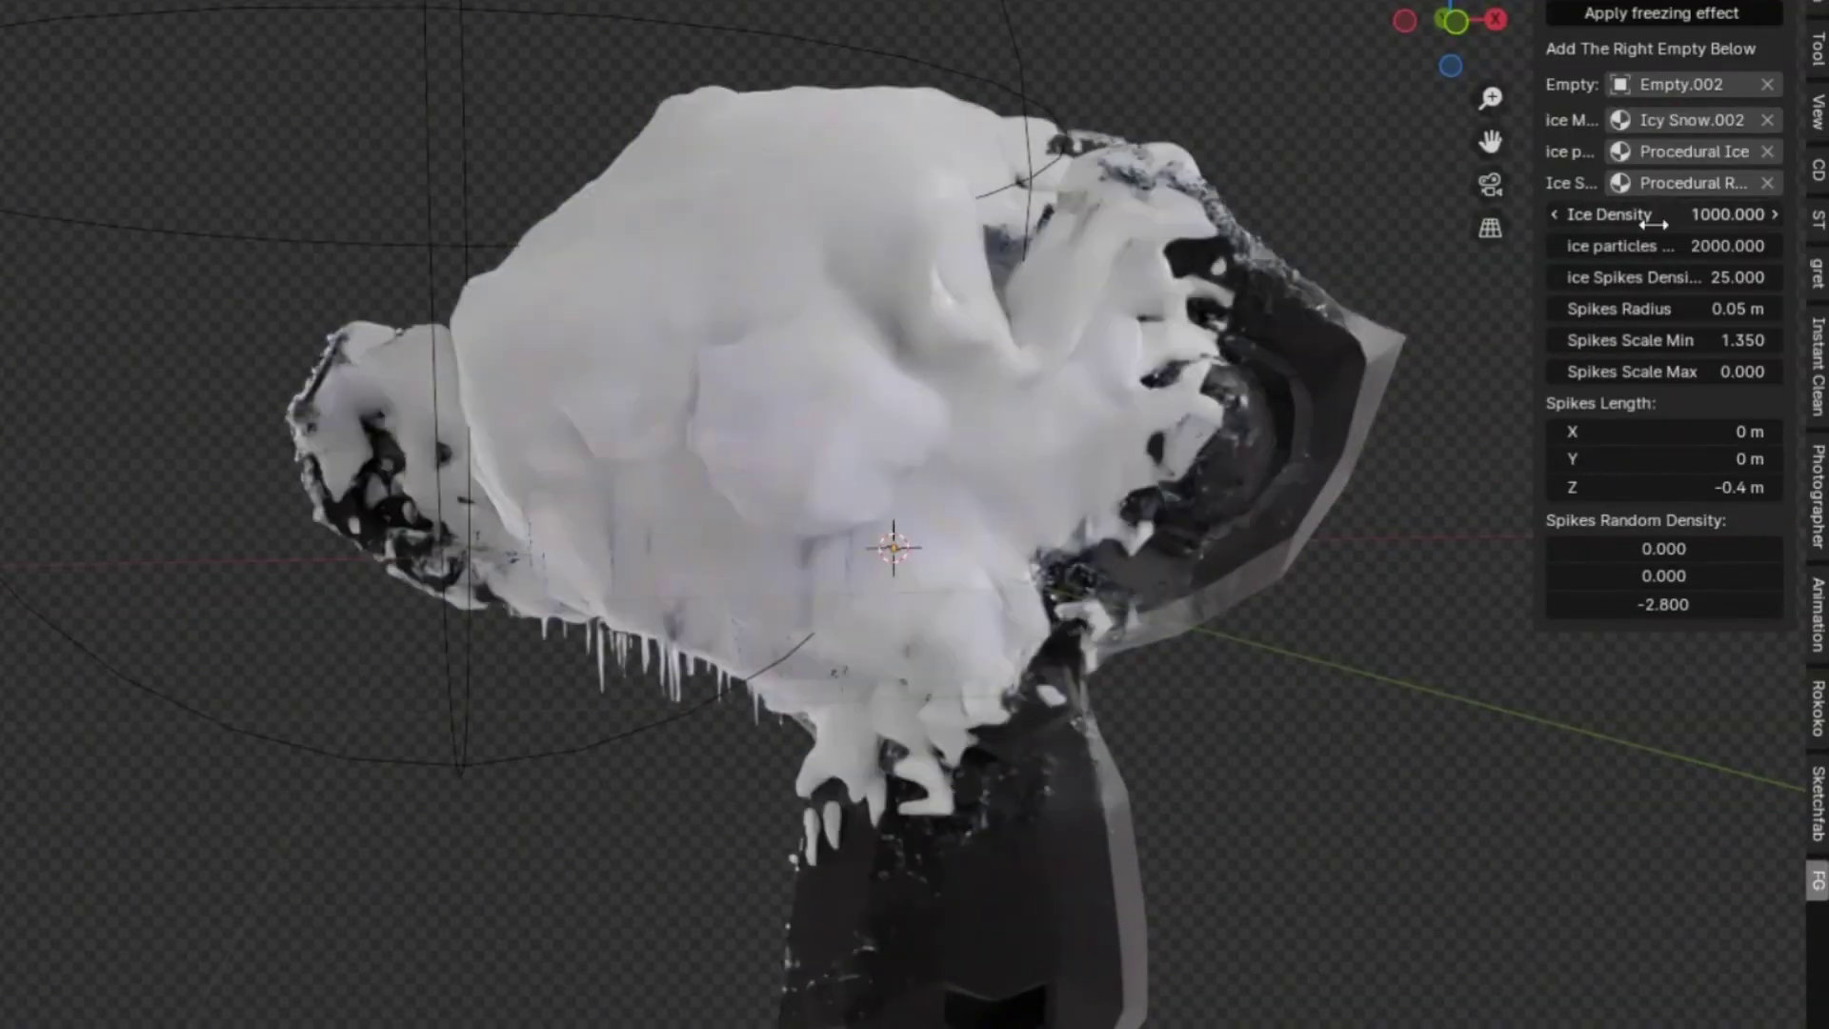
pyautogui.click(1686, 392)
pyautogui.click(1705, 120)
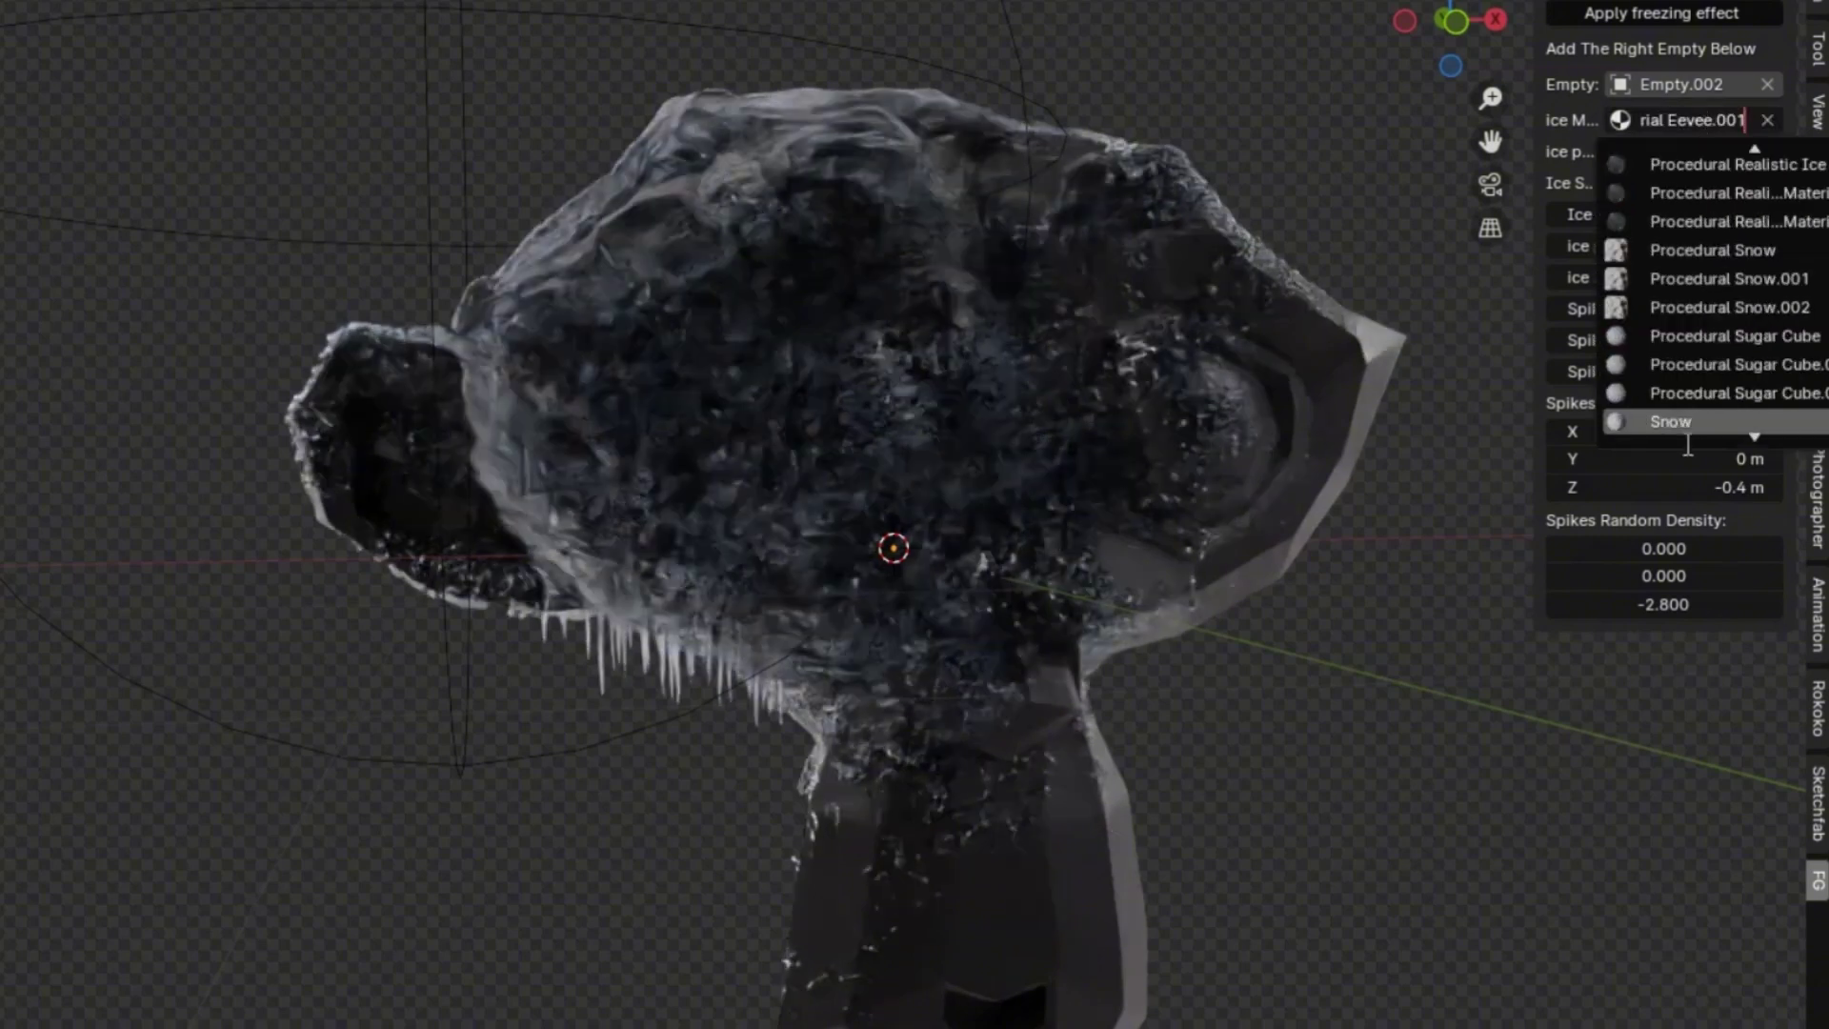
pyautogui.click(1665, 124)
pyautogui.scroll(7, 1675, 428)
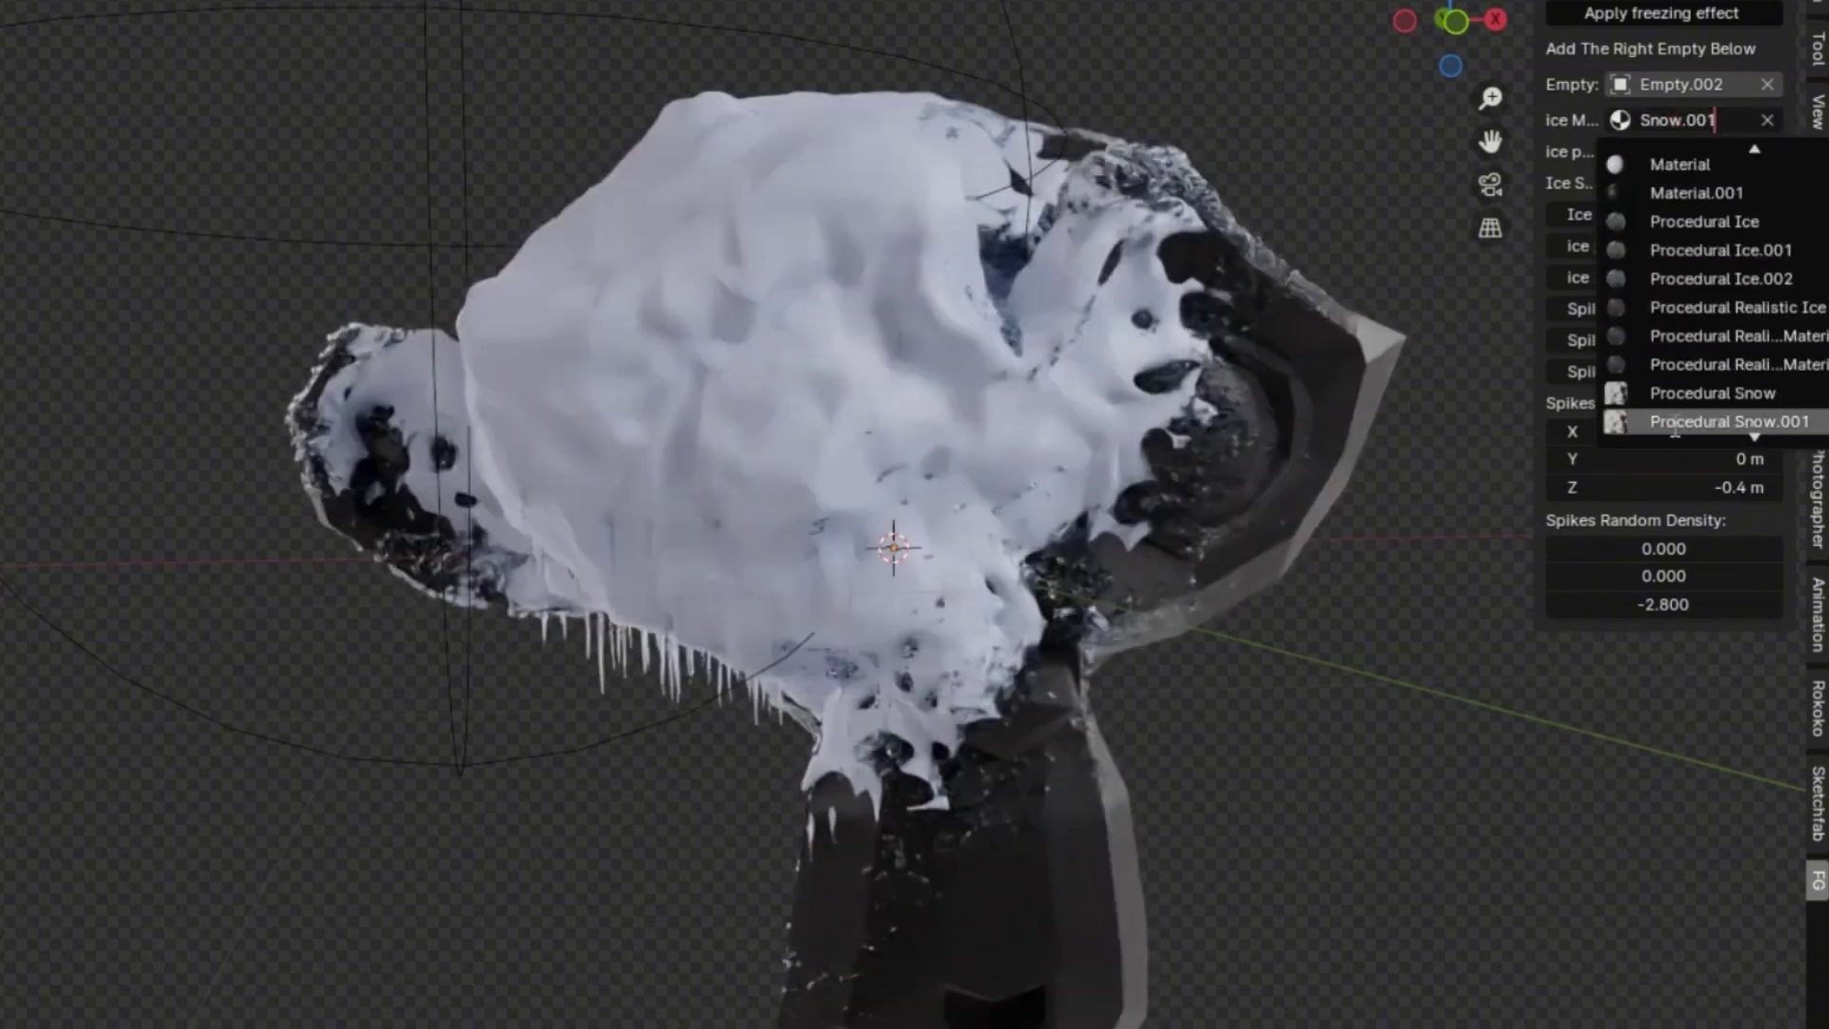
pyautogui.click(1704, 223)
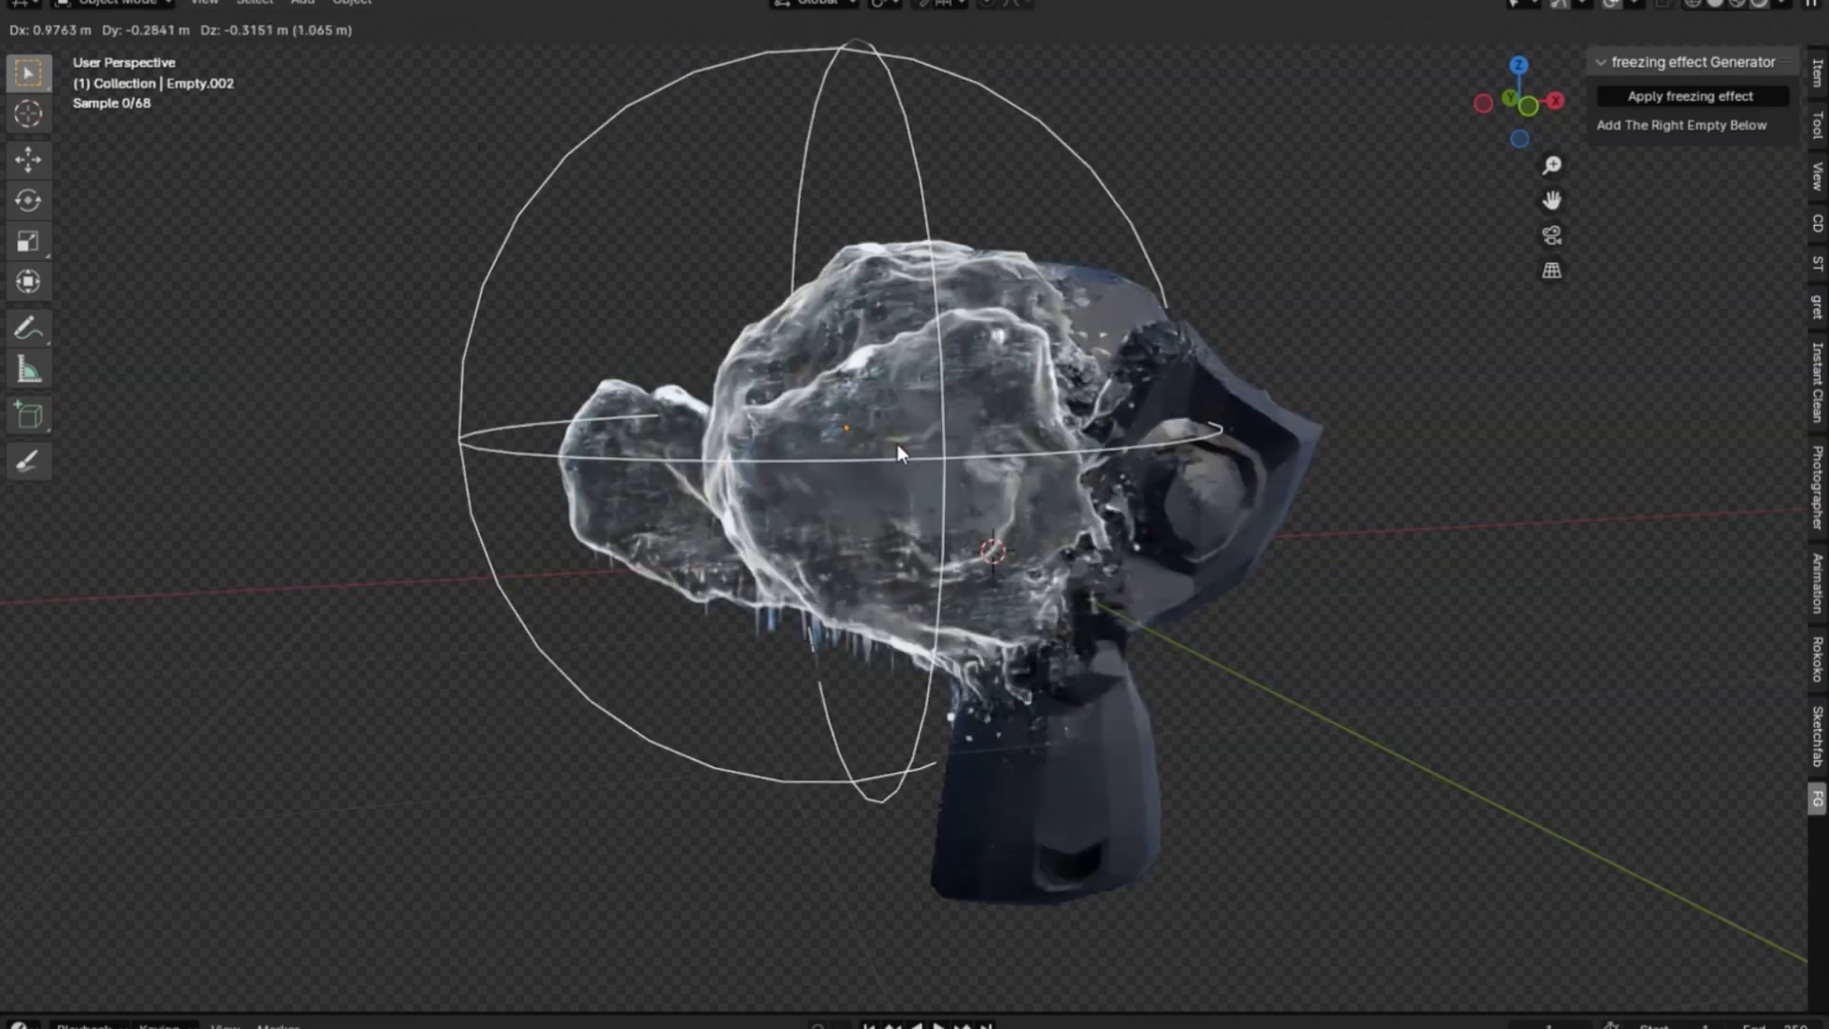
# Reposition the freezing empty higher and to the left, viewed from the side.
pyautogui.click(898, 444)
pyautogui.moveTo(897, 444); pyautogui.dragTo(653, 370, button='middle')
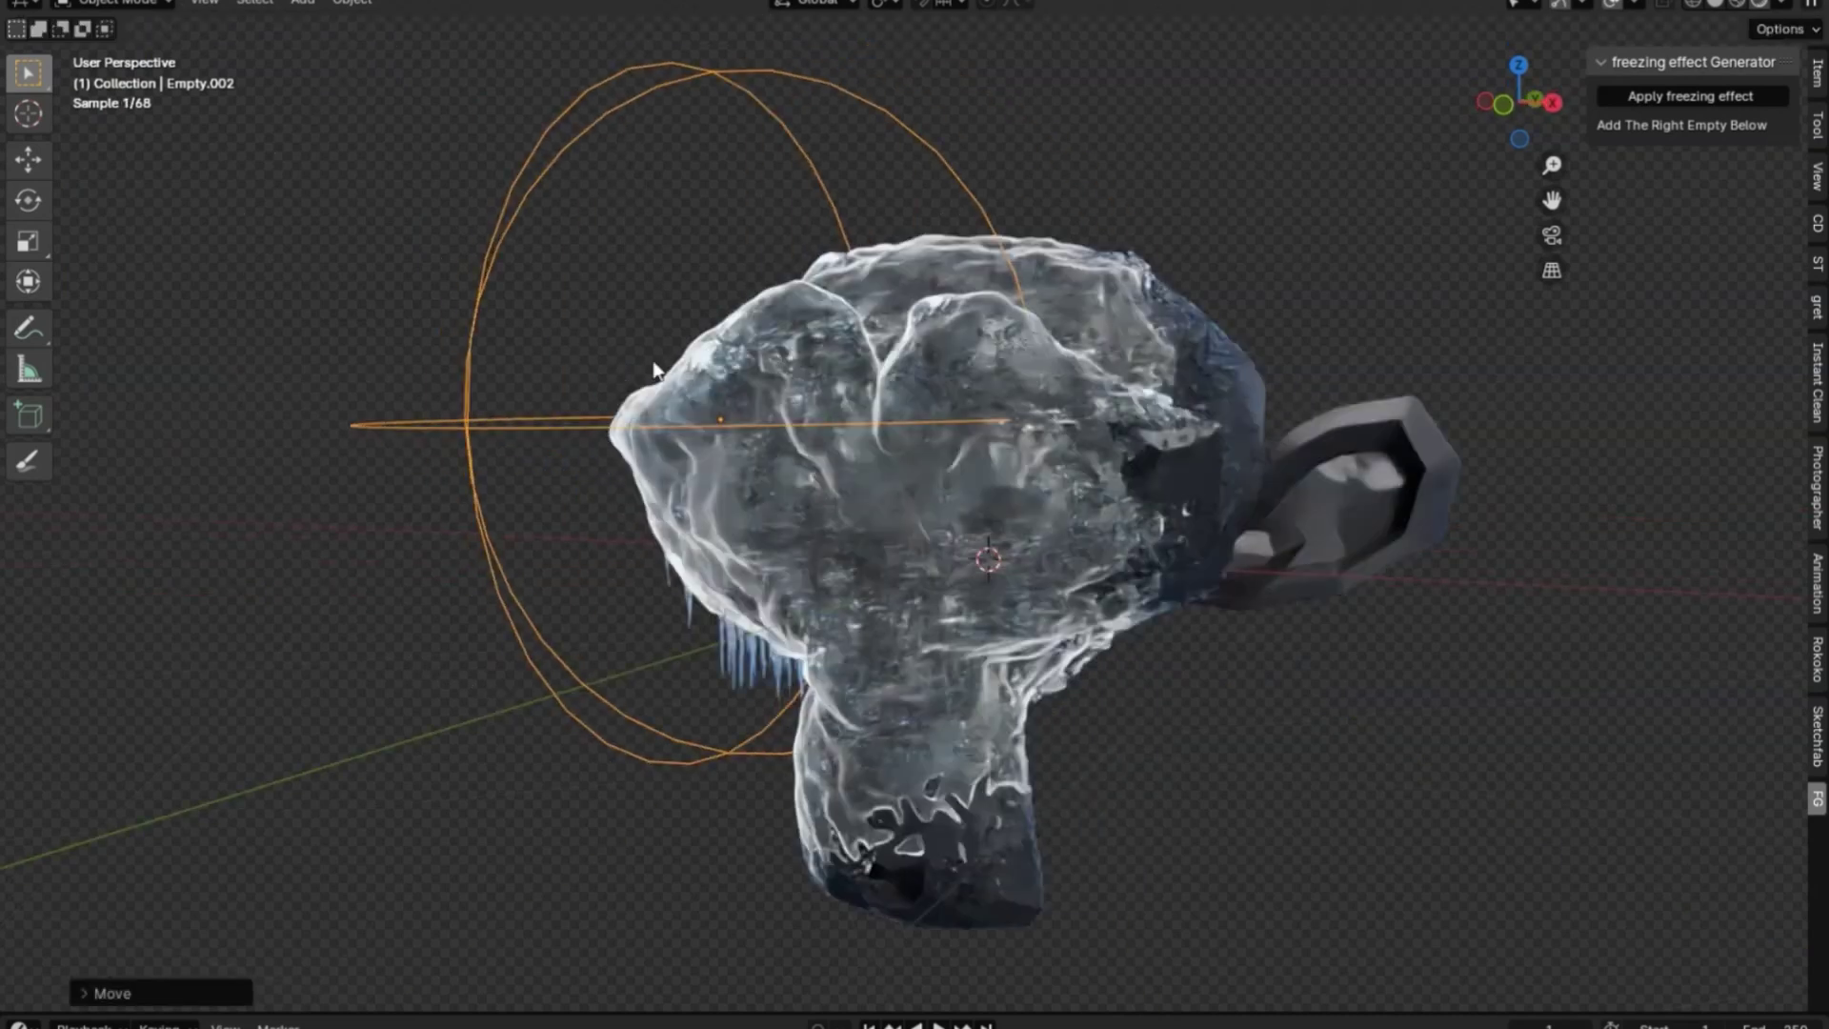
pyautogui.click(504, 257)
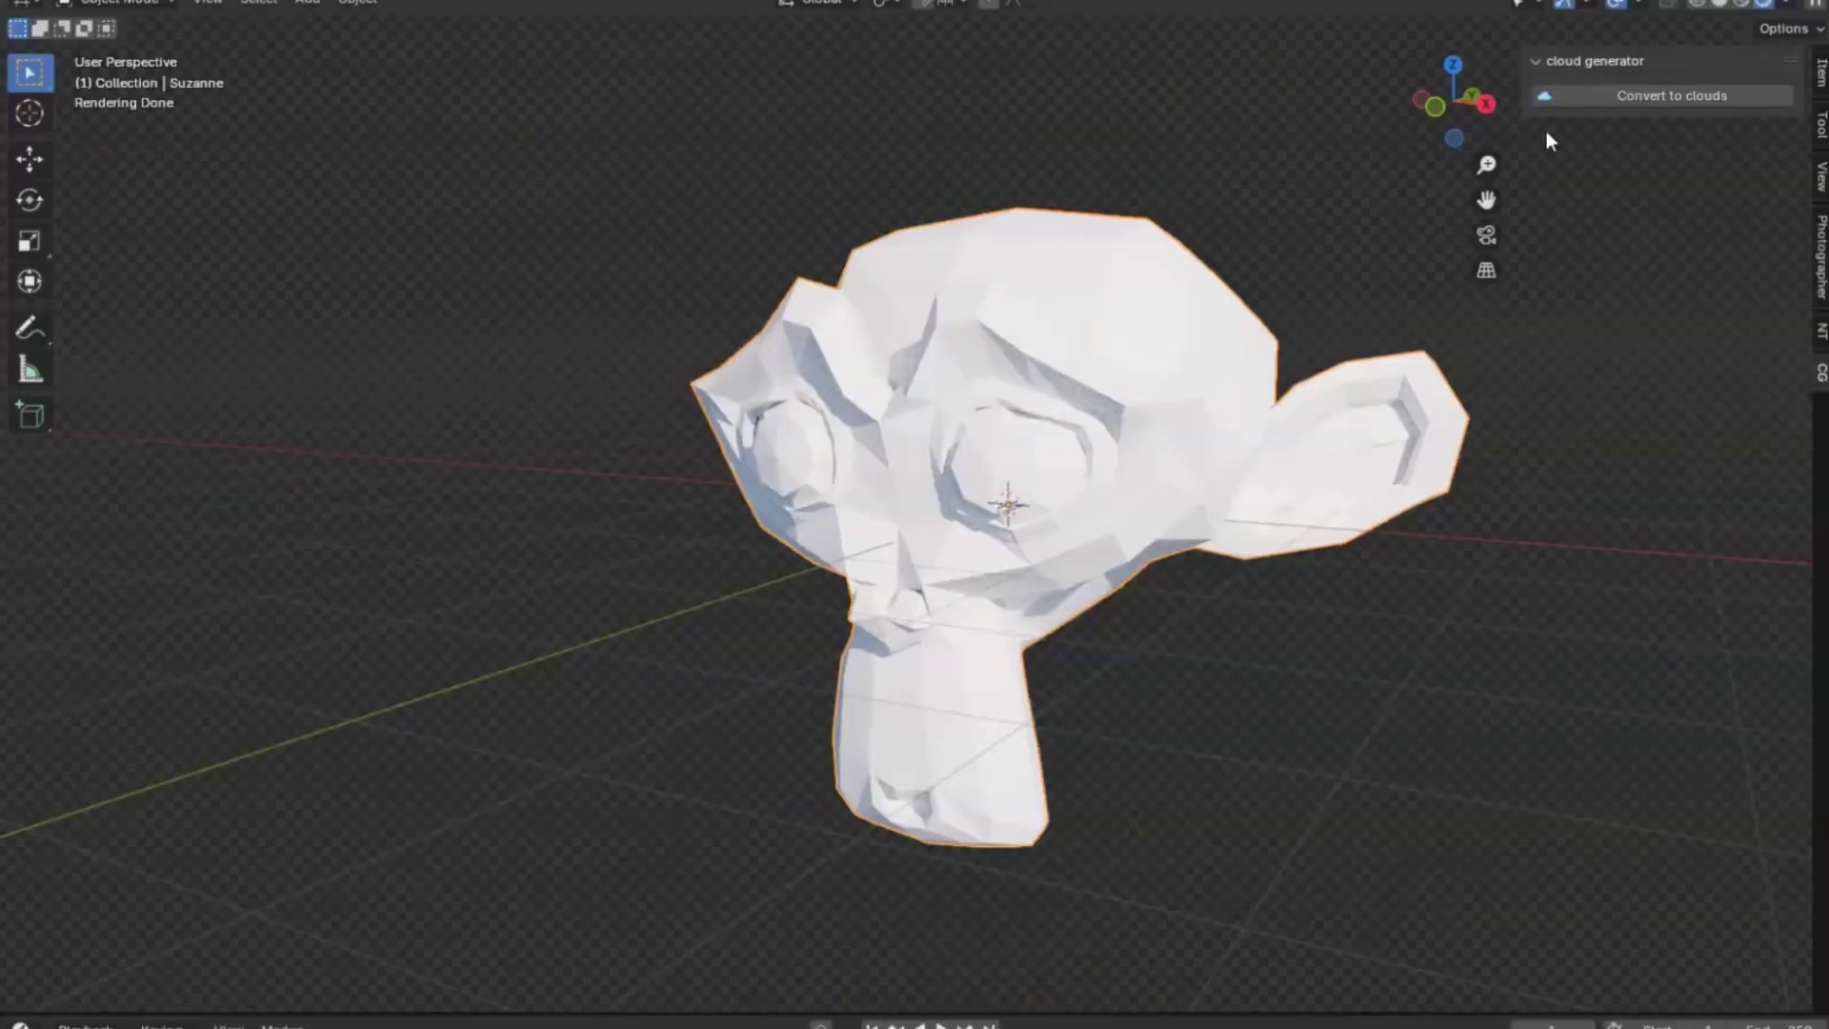
# Convert Suzanne into a cloud with V Density -0.150 and Density 2 at 3.470.
pyautogui.click(1548, 96)
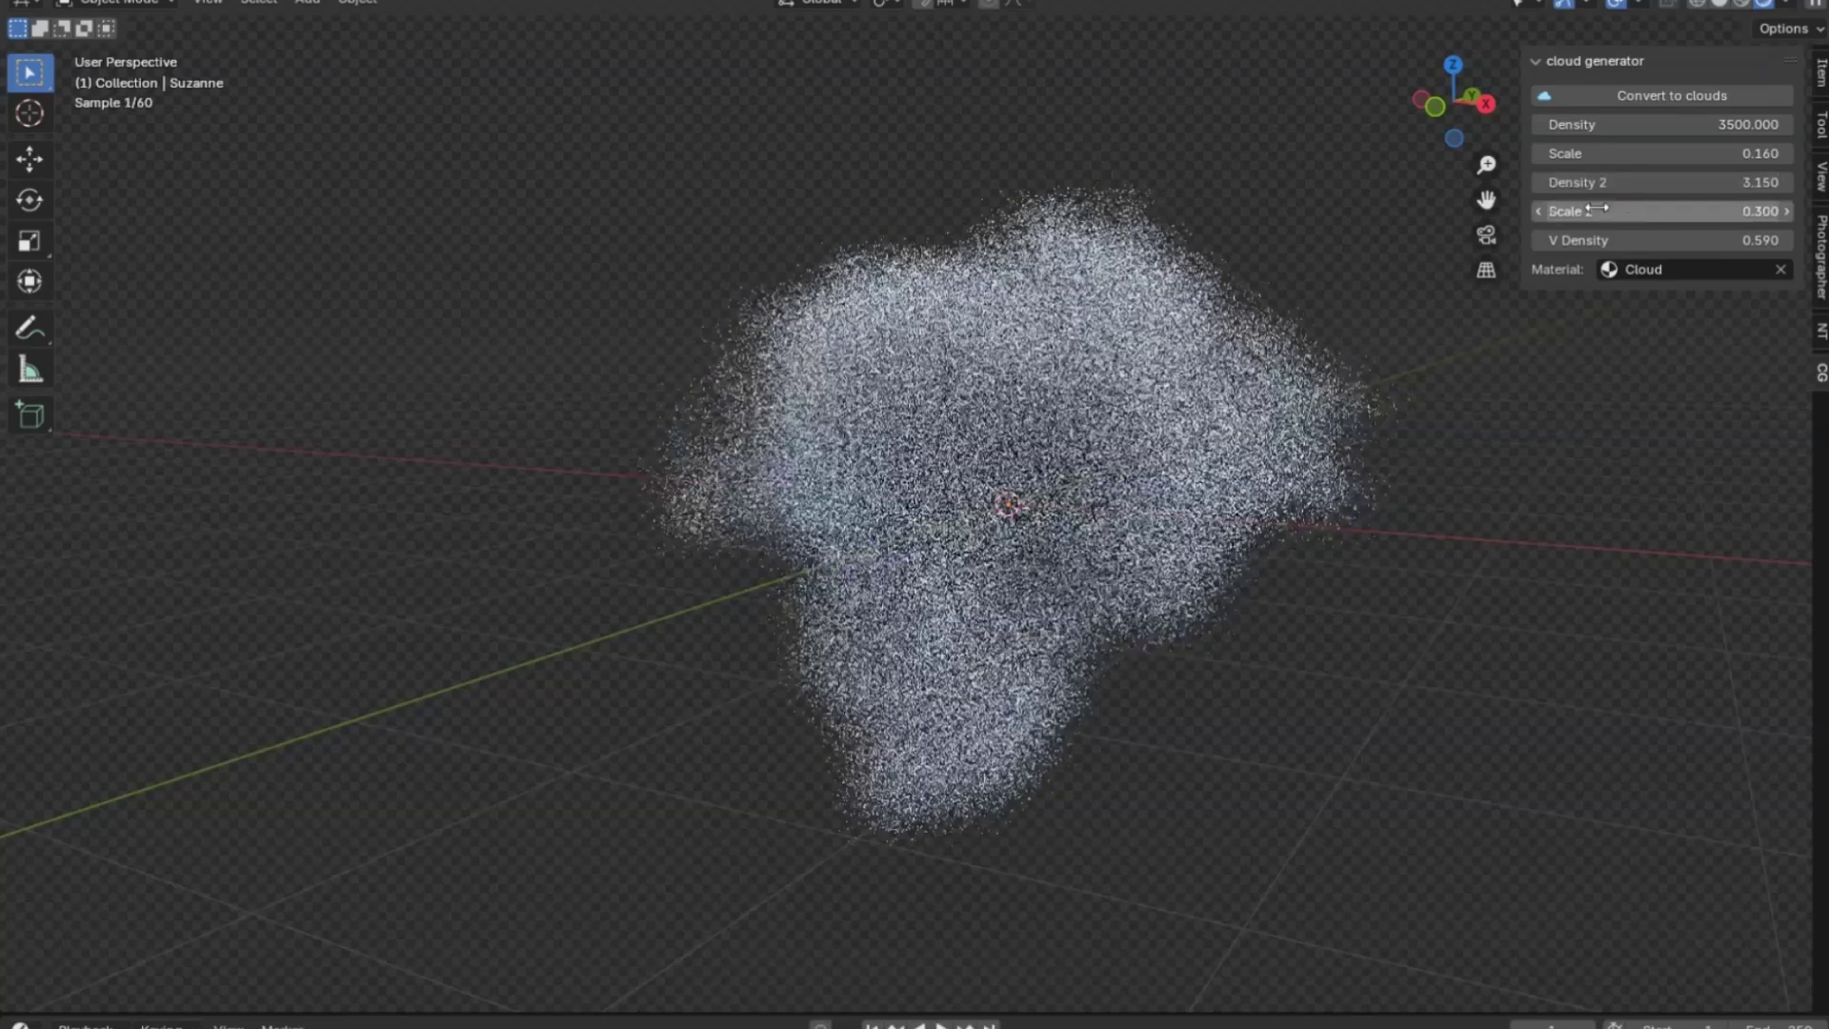
pyautogui.moveTo(1567, 242); pyautogui.dragTo(1486, 241)
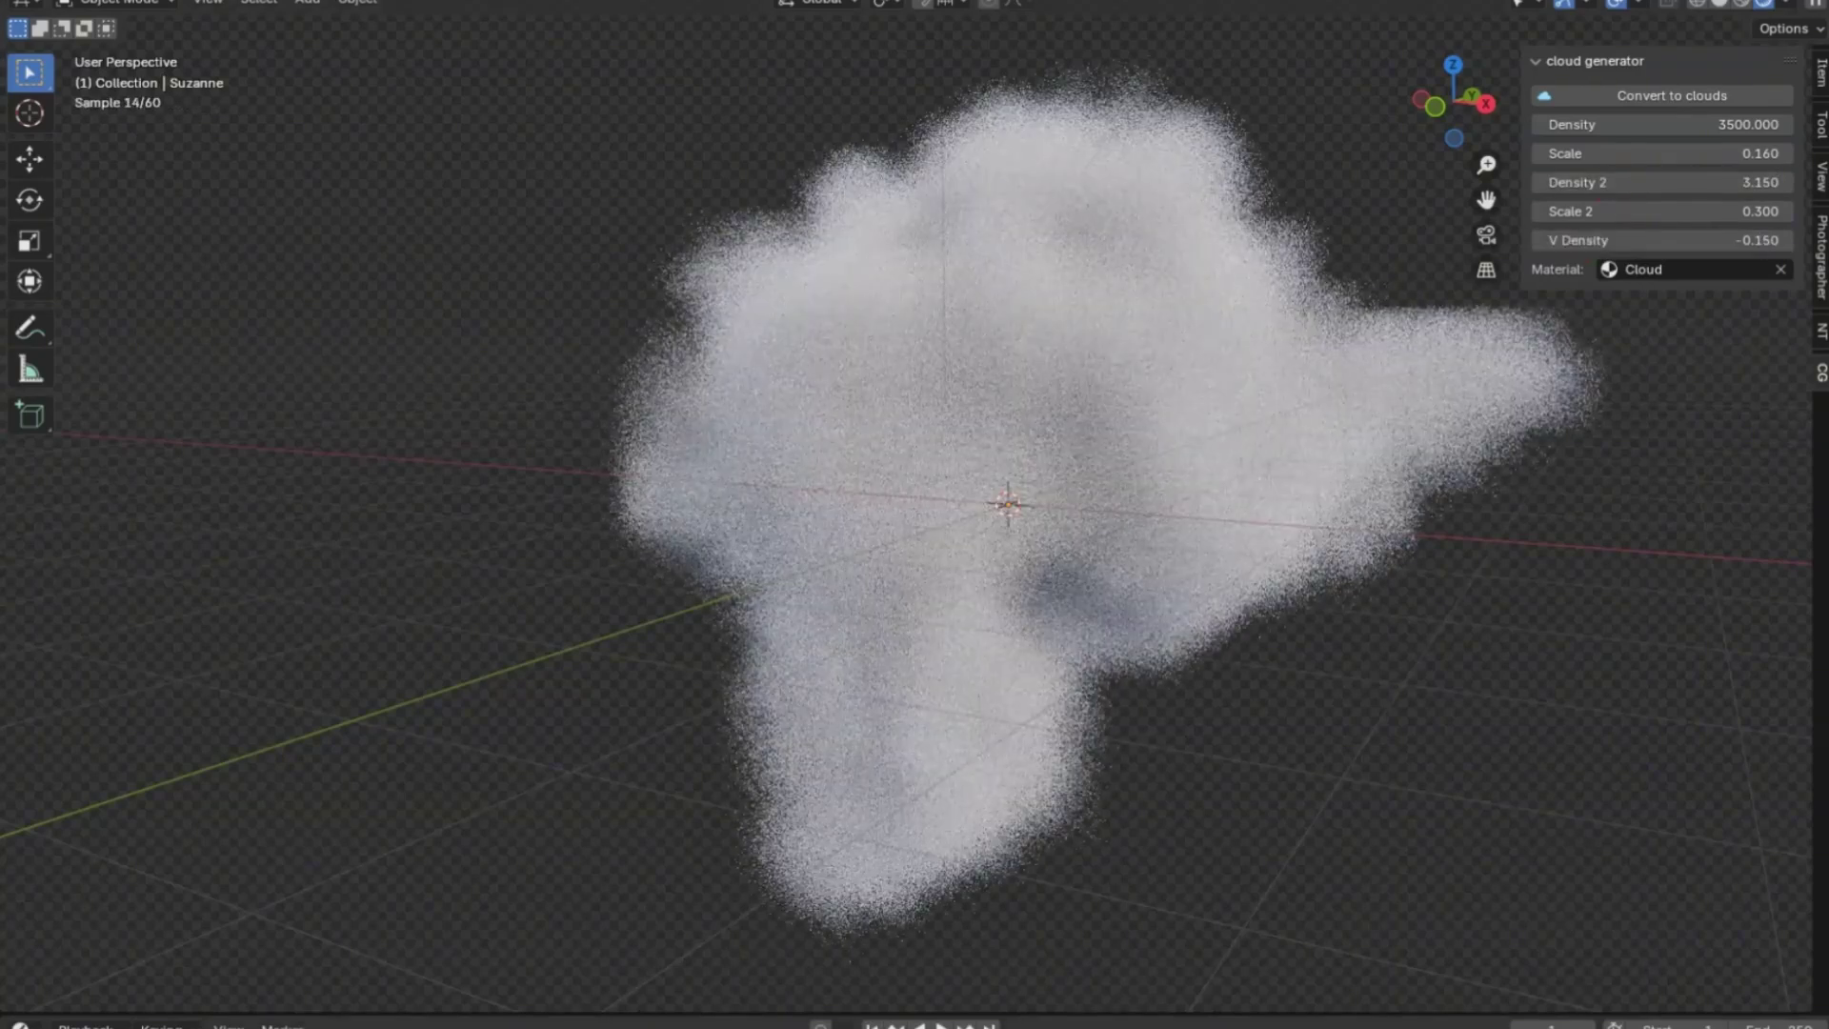
pyautogui.moveTo(1619, 182); pyautogui.dragTo(1695, 182)
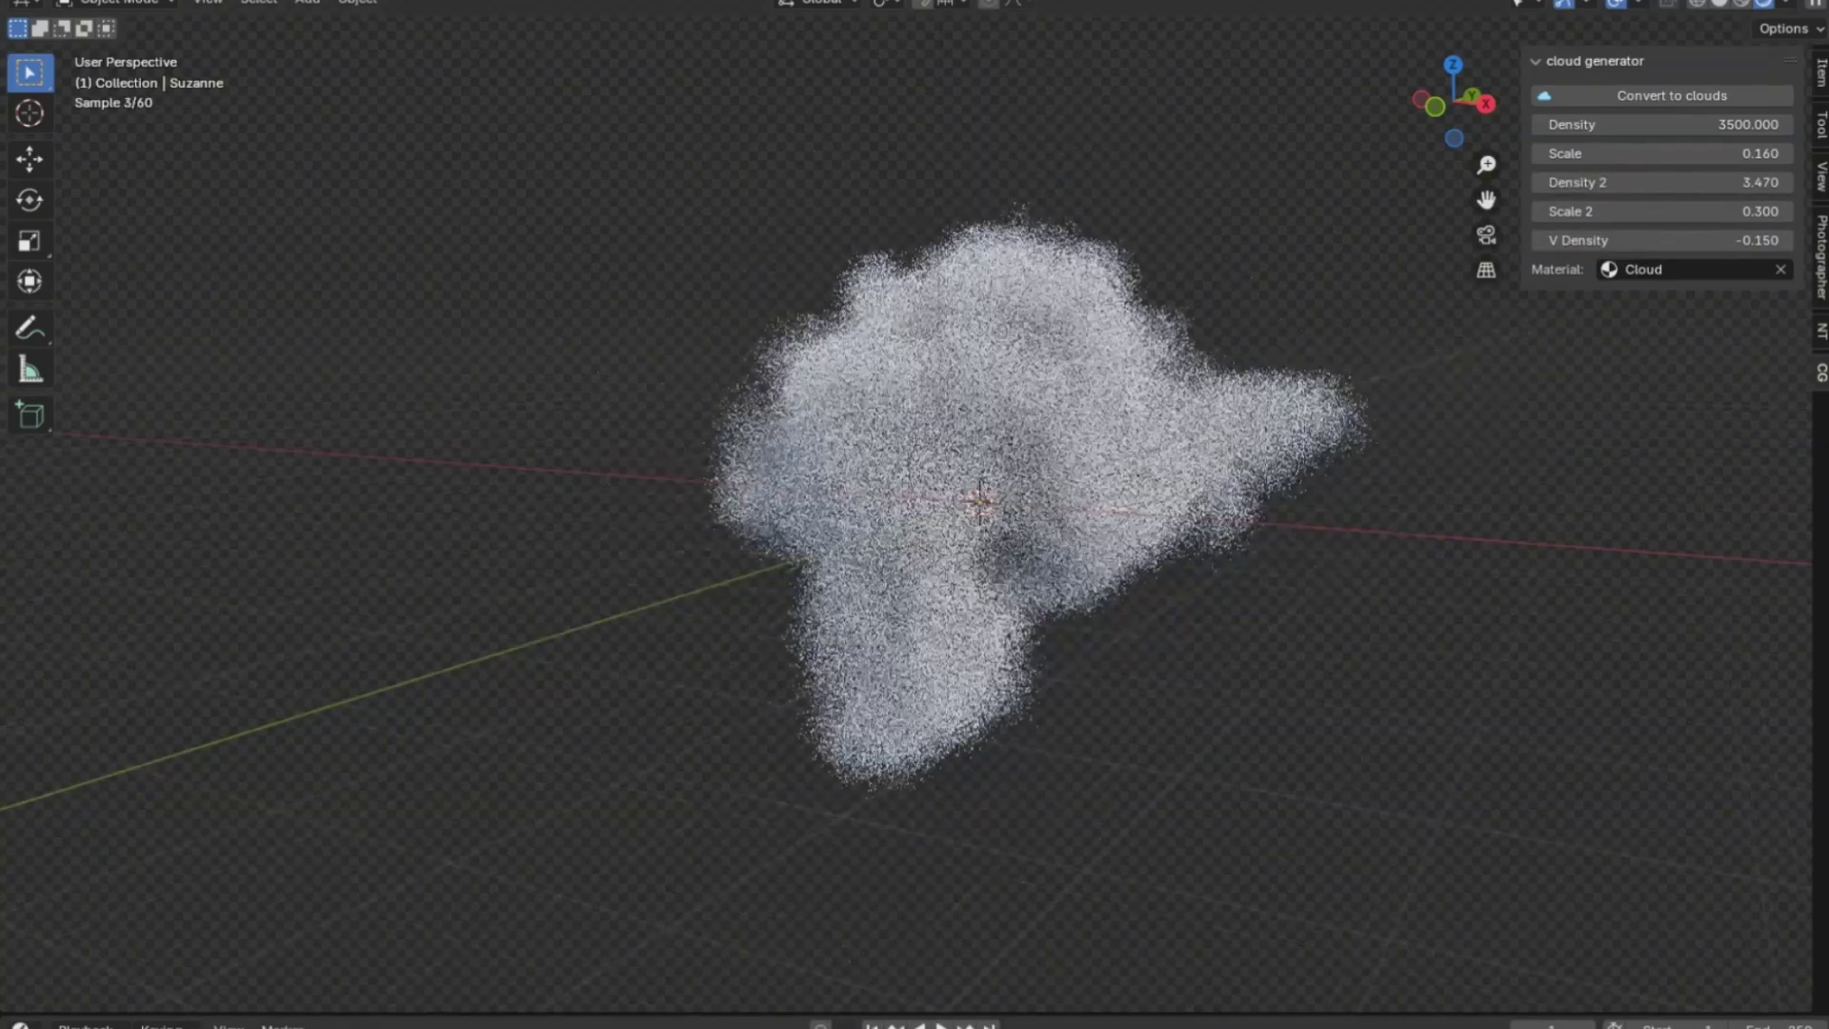
# Duplicate the cloud and place the copy to the side.
pyautogui.click(1104, 408)
pyautogui.moveTo(1105, 409); pyautogui.dragTo(1425, 586, button='middle')
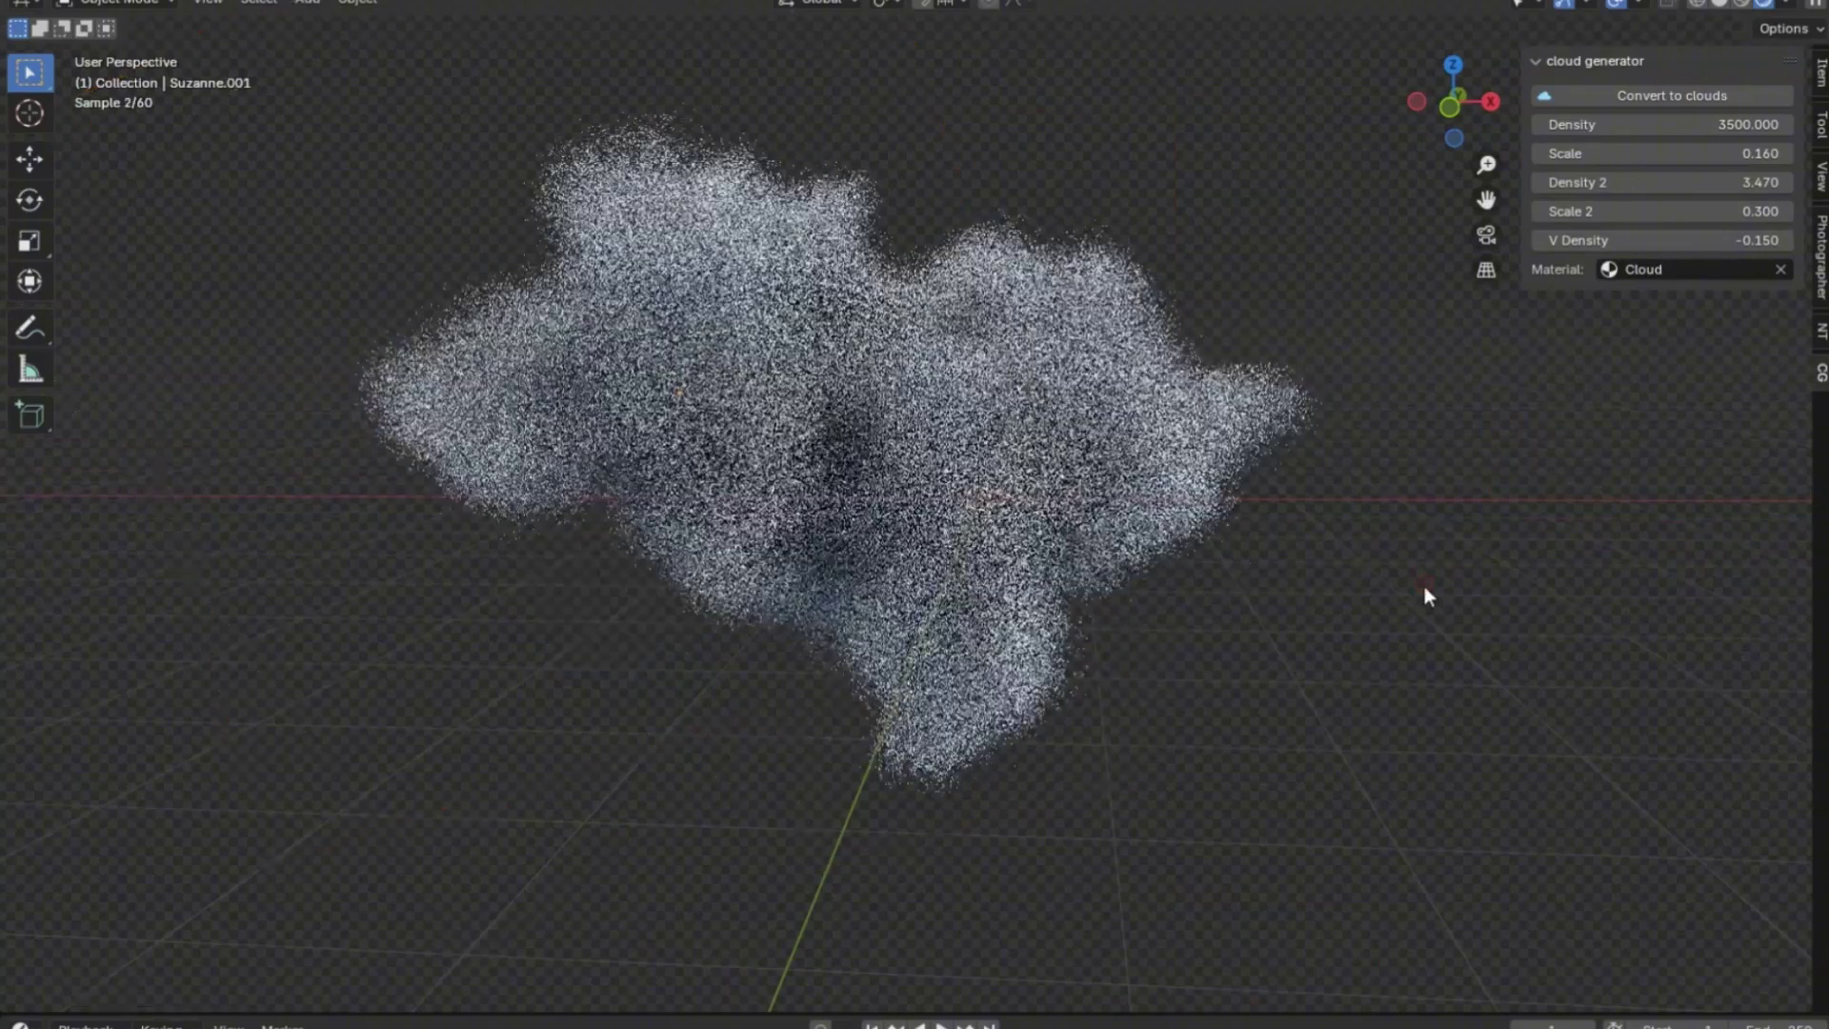
pyautogui.hotkey('shift', 'd')
pyautogui.click(1511, 628)
# Tune the middle cloud to Density 2 3.470 and V Density 0.870.
pyautogui.click(1385, 769)
pyautogui.press('n')
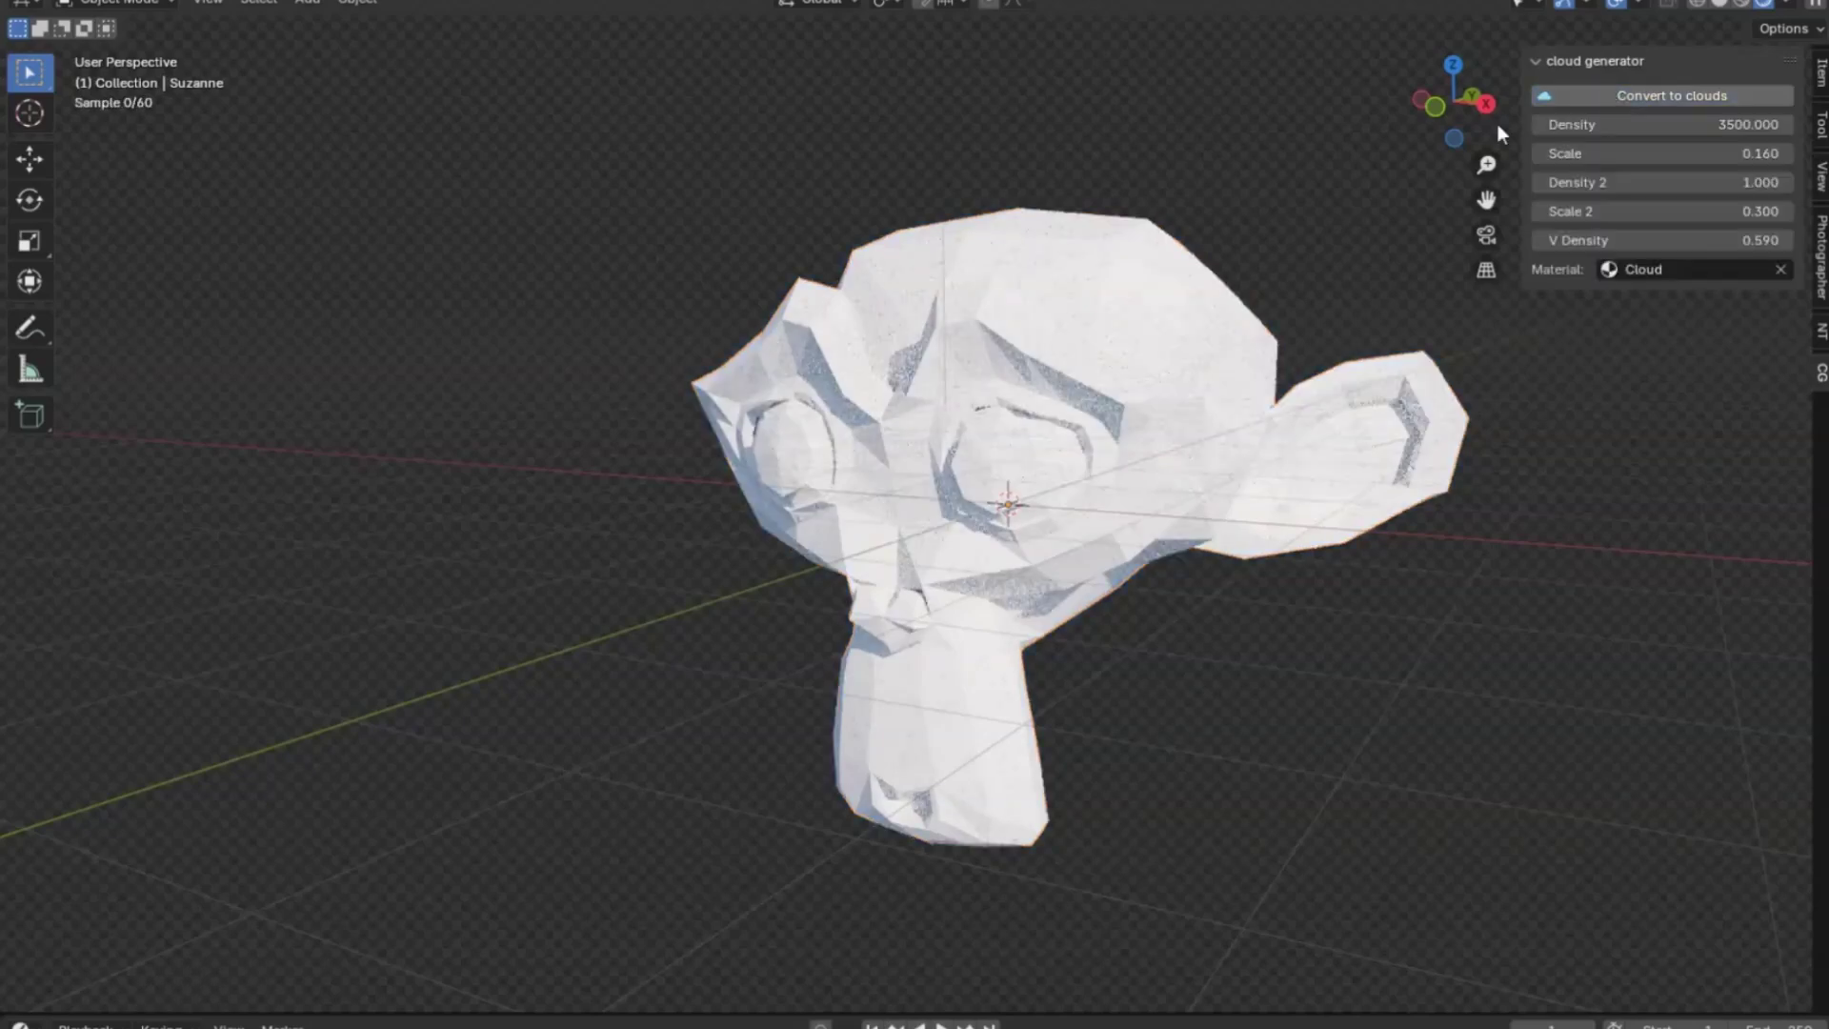
pyautogui.moveTo(1619, 182); pyautogui.dragTo(1695, 182)
pyautogui.moveTo(1619, 240); pyautogui.dragTo(1505, 240)
pyautogui.moveTo(1640, 187); pyautogui.dragTo(1667, 188)
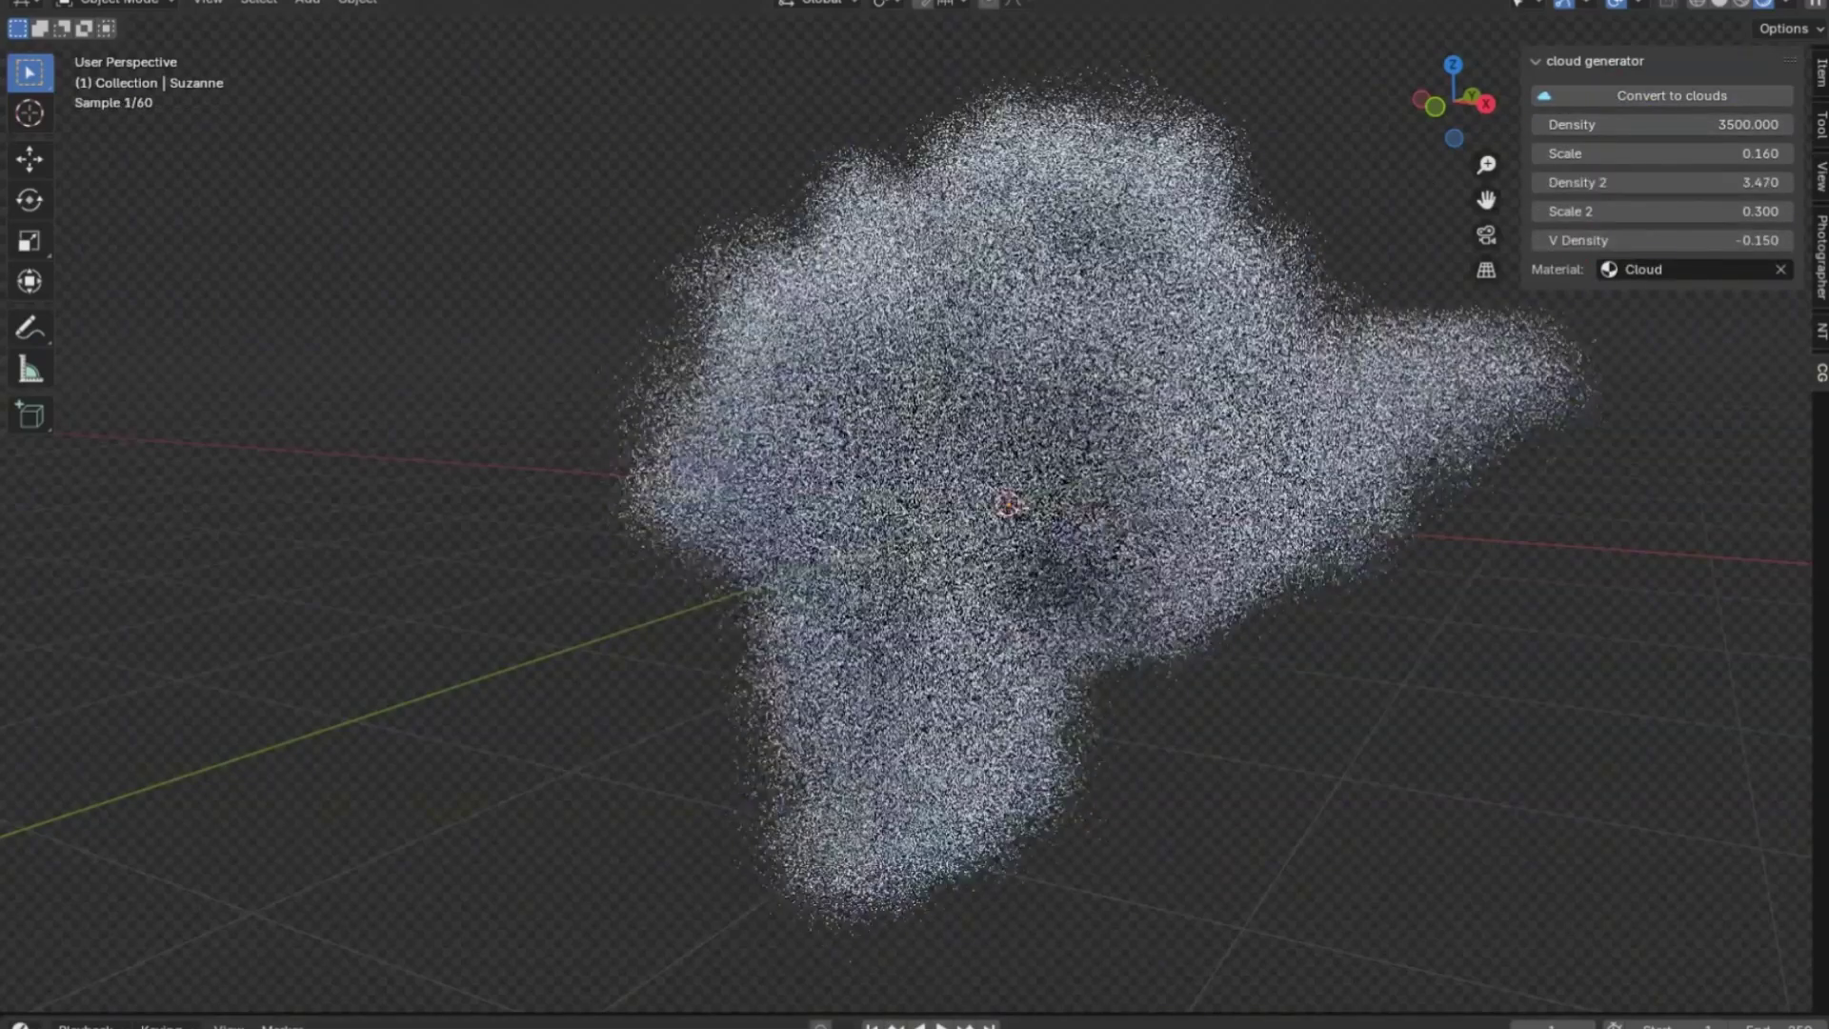
# Duplicate another cloud and place it up and to the left.
pyautogui.scroll(-2, 1051, 699)
pyautogui.moveTo(619, 550); pyautogui.dragTo(783, 604, button='middle')
pyautogui.hotkey('shift', 'd')
pyautogui.click(1428, 592)
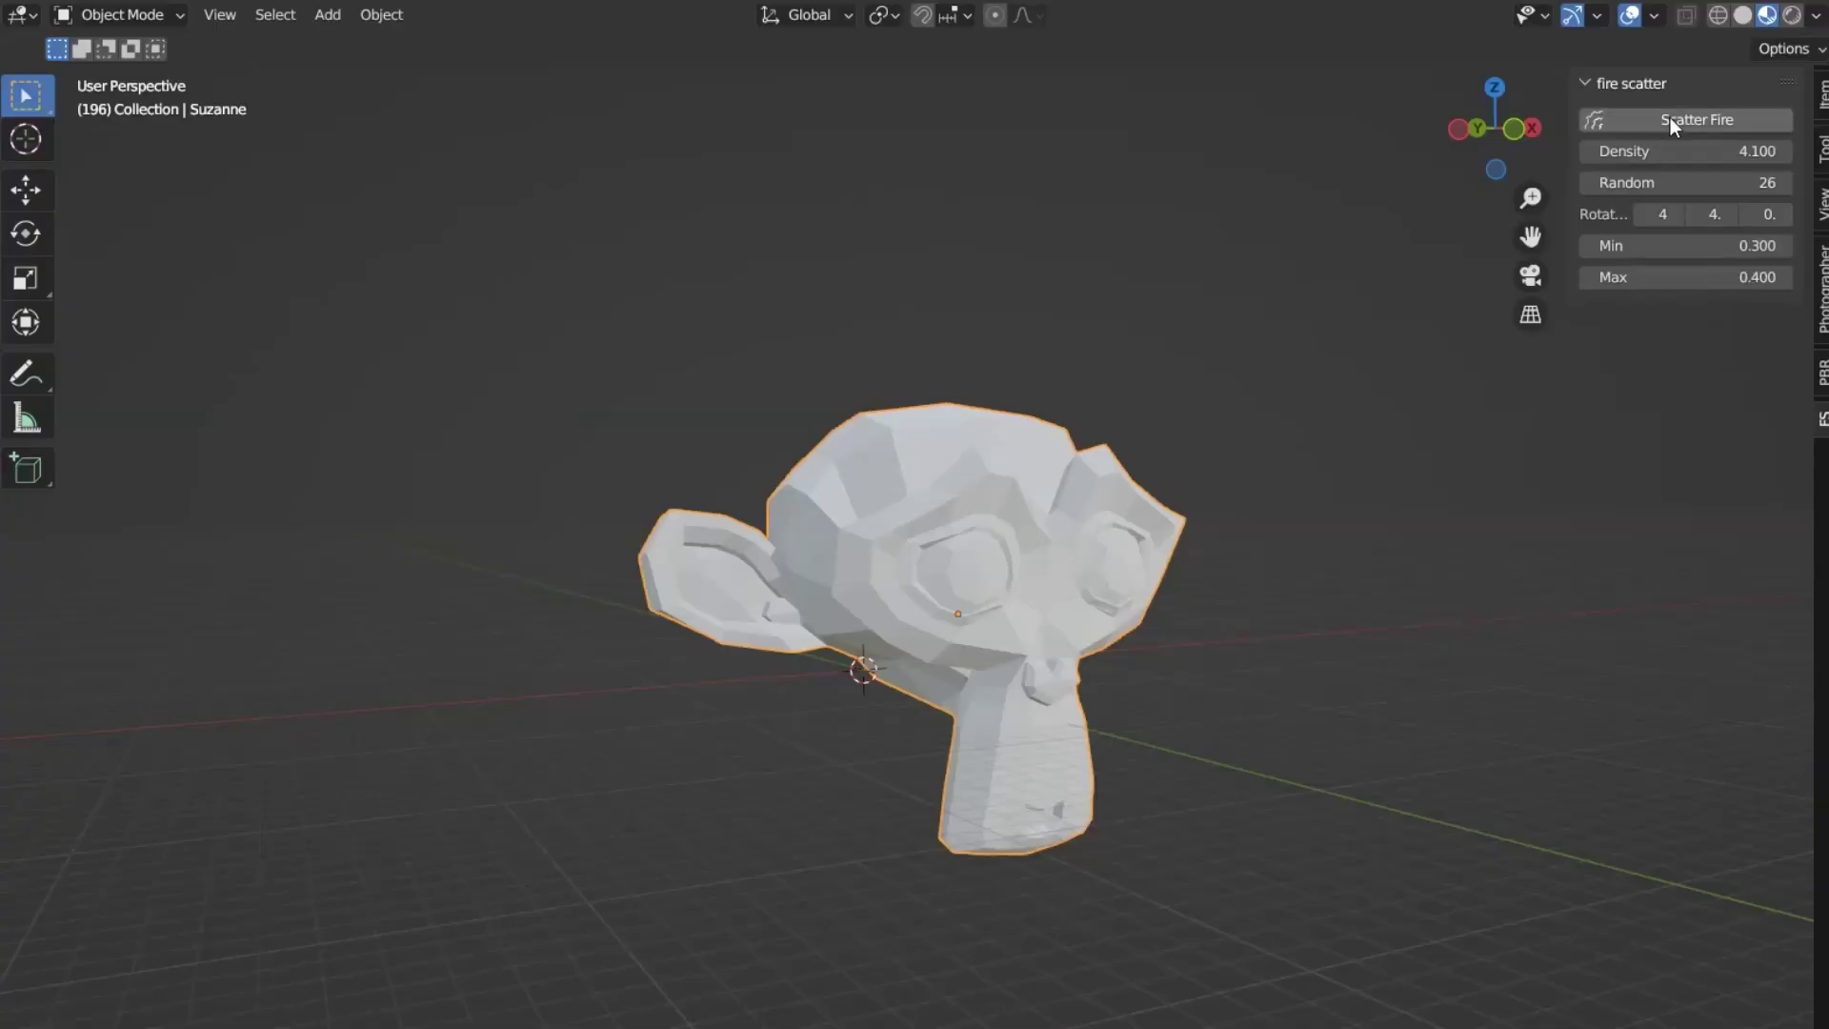
# Scatter fire over Suzanne with Min 0.000 and Density 5.600, and play the animation.
pyautogui.click(1670, 117)
pyautogui.moveTo(1657, 246); pyautogui.dragTo(1610, 246)
pyautogui.moveTo(1676, 182); pyautogui.dragTo(1729, 151)
pyautogui.press('space')
pyautogui.moveTo(1784, 248); pyautogui.dragTo(1810, 247)
pyautogui.moveTo(1676, 182); pyautogui.dragTo(1634, 214)
# Adjust flame sizes: Density 1.600, Min 0.100, and Max raised to 4.300.
pyautogui.moveTo(1587, 274); pyautogui.dragTo(1777, 268)
pyautogui.moveTo(1124, 514); pyautogui.dragTo(1024, 514, button='middle')
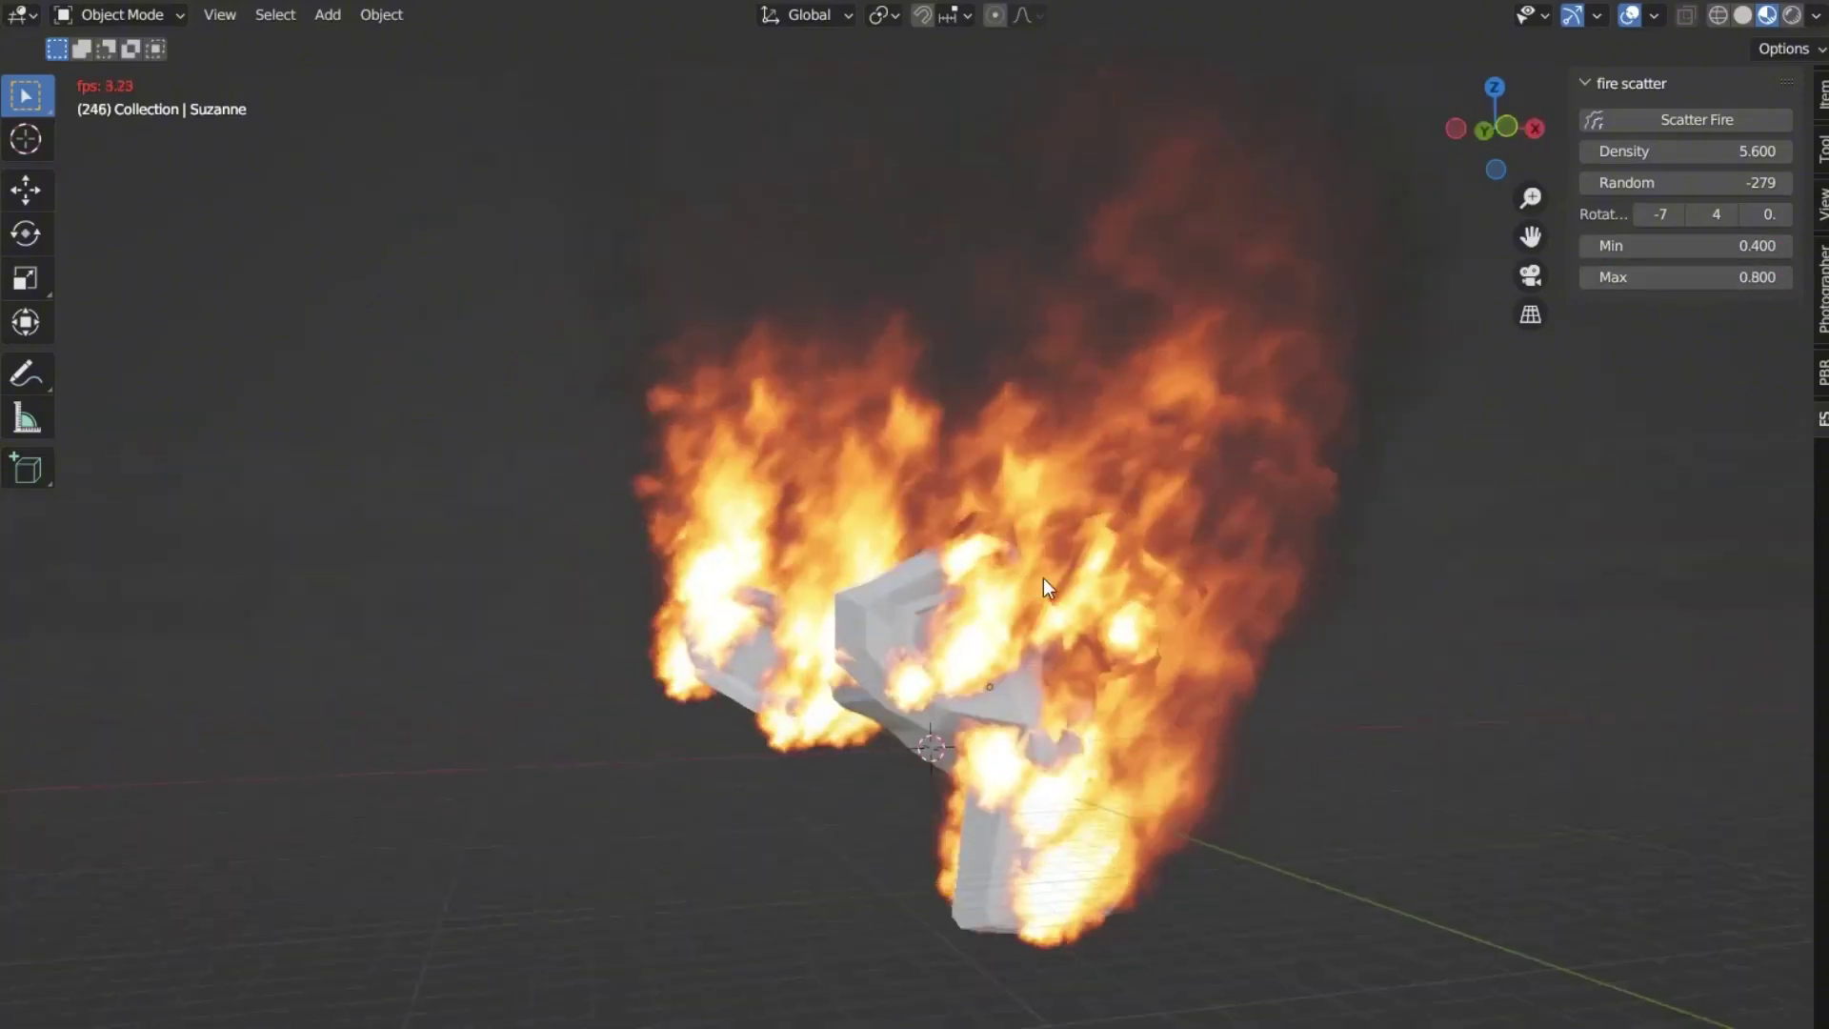
pyautogui.moveTo(1042, 580); pyautogui.dragTo(1050, 513, button='middle')
pyautogui.moveTo(1676, 150); pyautogui.dragTo(1705, 182)
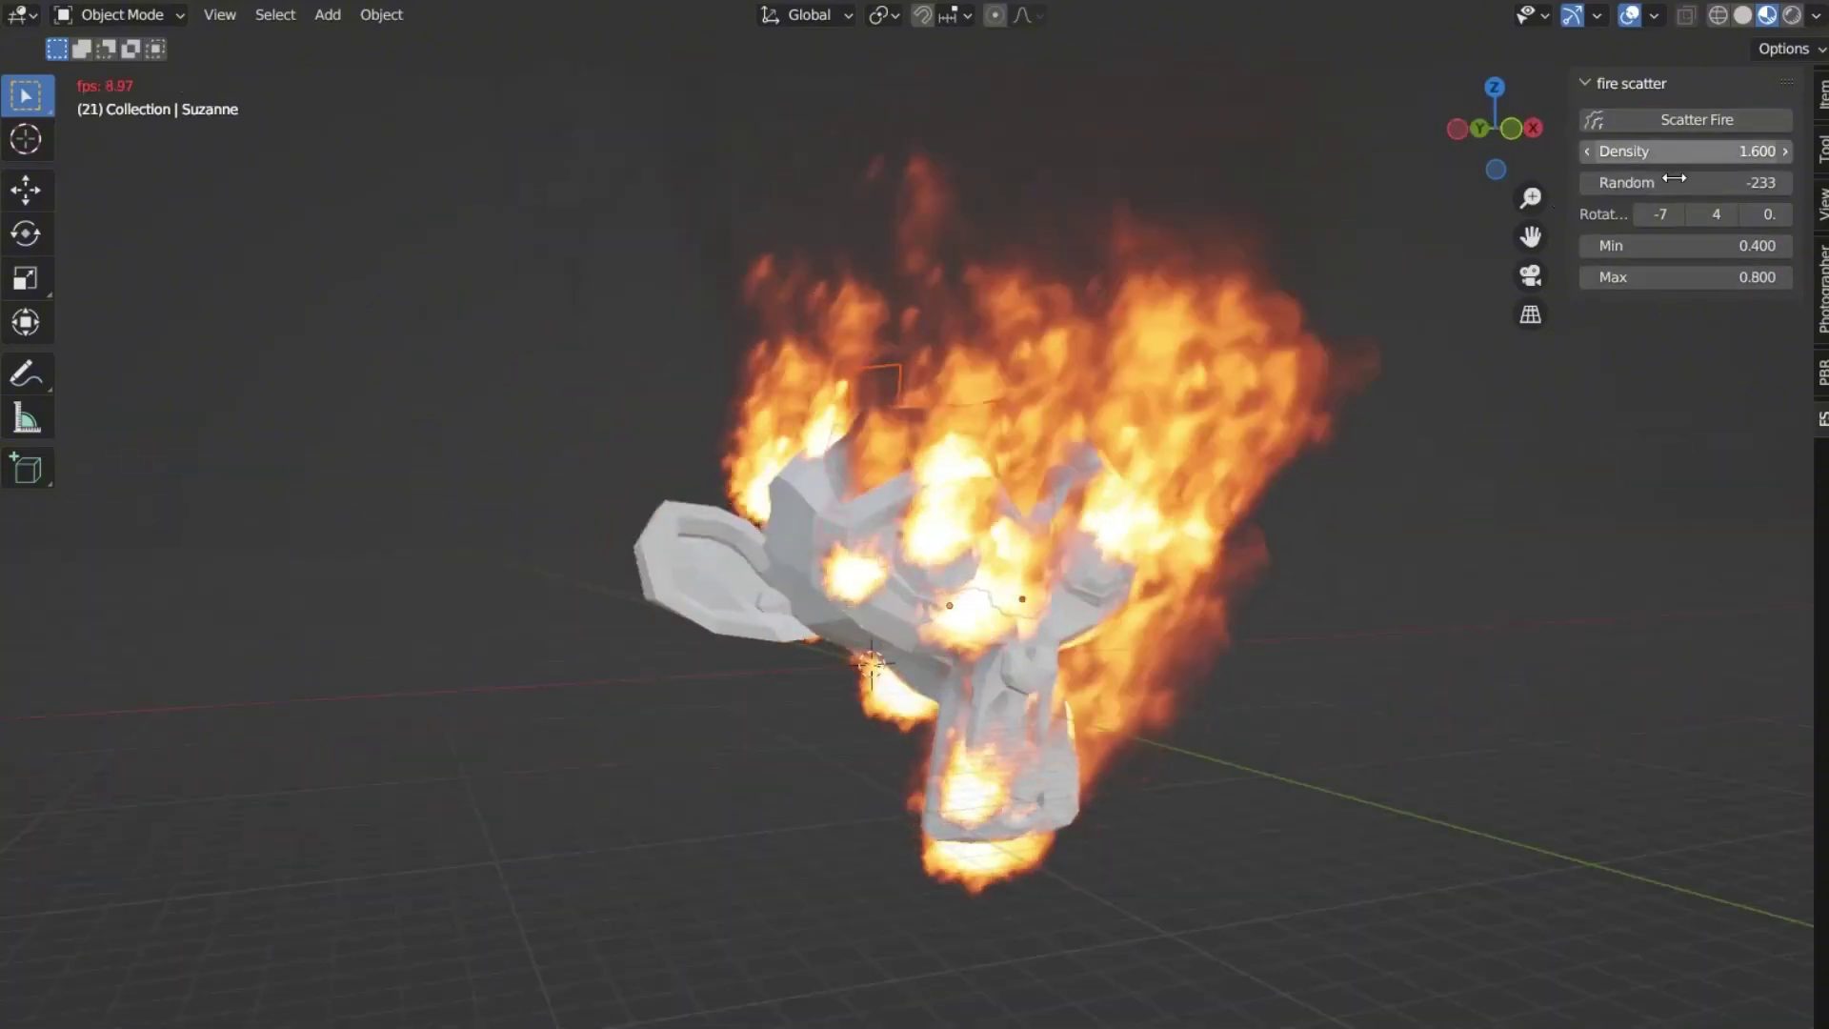
pyautogui.moveTo(1676, 246); pyautogui.dragTo(1588, 255)
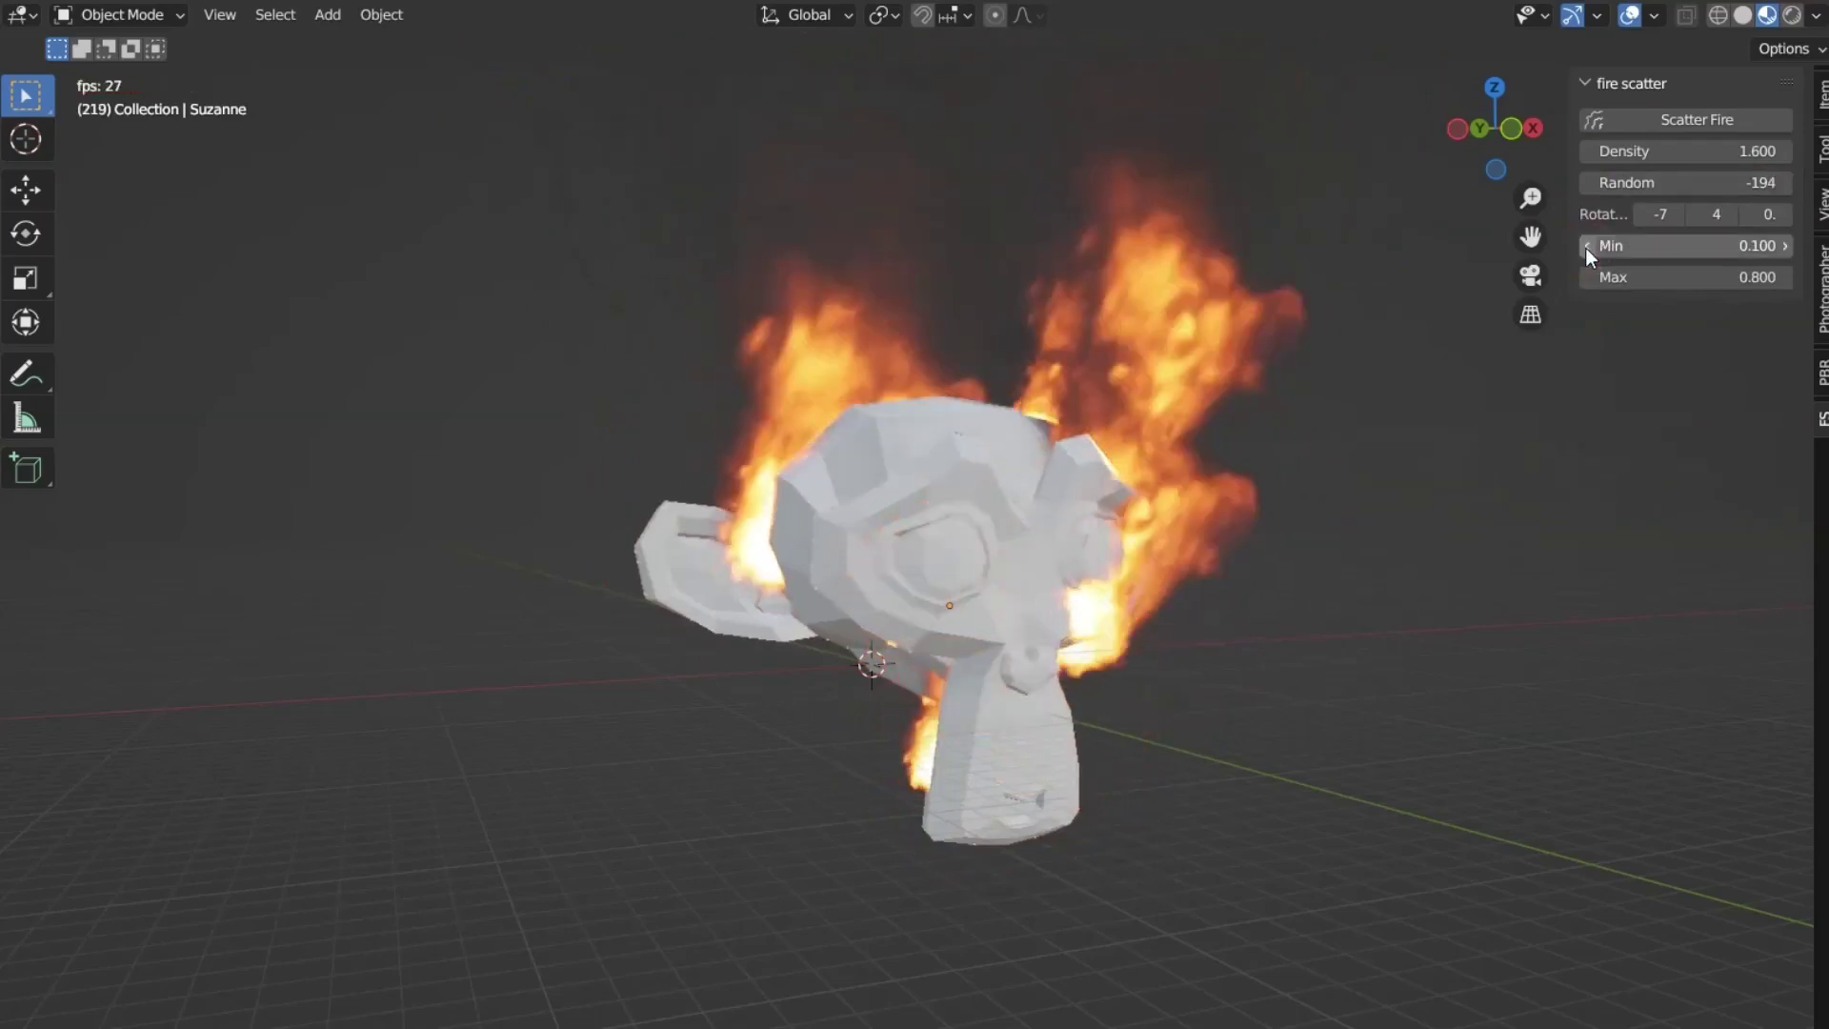
pyautogui.moveTo(990, 533)
pyautogui.mouseDown(button='middle')
pyautogui.moveTo(907, 496)
pyautogui.moveTo(1302, 572)
pyautogui.moveTo(1335, 600)
pyautogui.mouseUp(button='middle')
pyautogui.moveTo(1704, 277); pyautogui.dragTo(1587, 281)
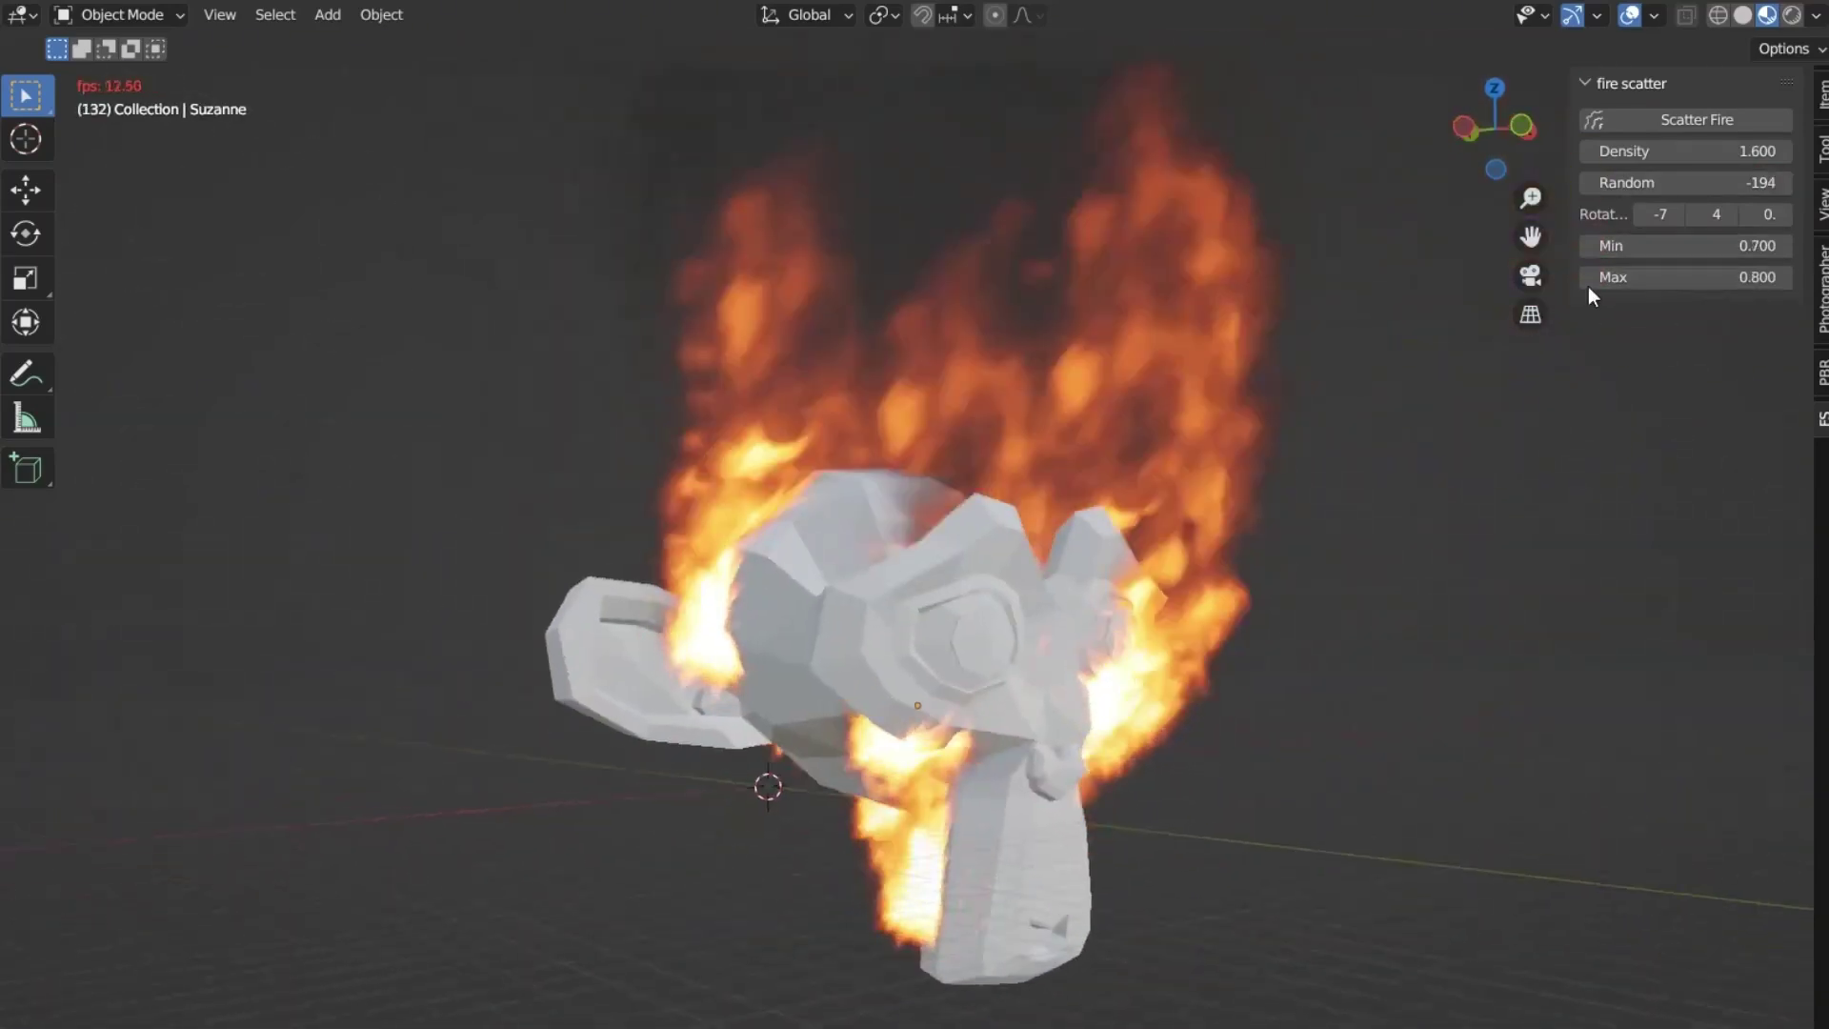
pyautogui.moveTo(1486, 371); pyautogui.dragTo(1270, 545, button='middle')
pyautogui.moveTo(1705, 277); pyautogui.dragTo(1772, 277)
pyautogui.moveTo(1238, 619)
pyautogui.mouseDown(button='middle')
pyautogui.moveTo(1213, 665)
pyautogui.moveTo(1219, 627)
pyautogui.mouseUp(button='middle')
pyautogui.moveTo(1785, 271); pyautogui.dragTo(1805, 276)
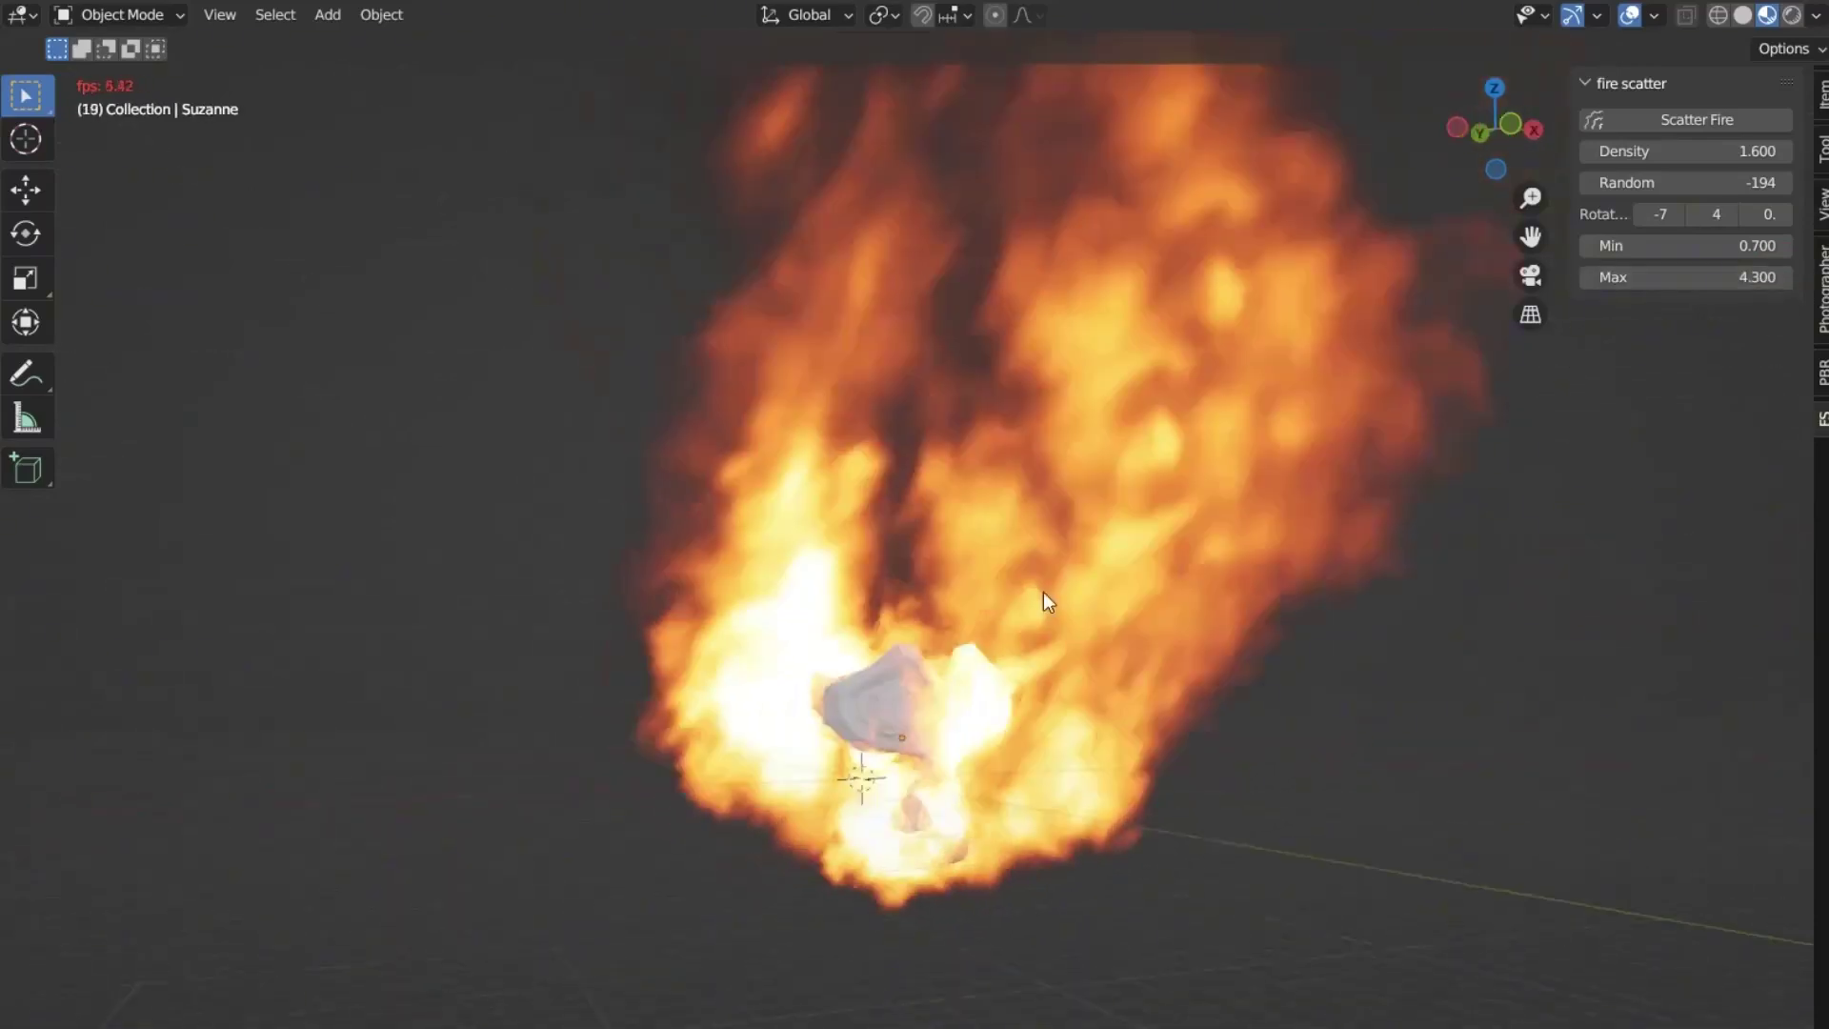
pyautogui.moveTo(1043, 592); pyautogui.dragTo(956, 728, button='middle')
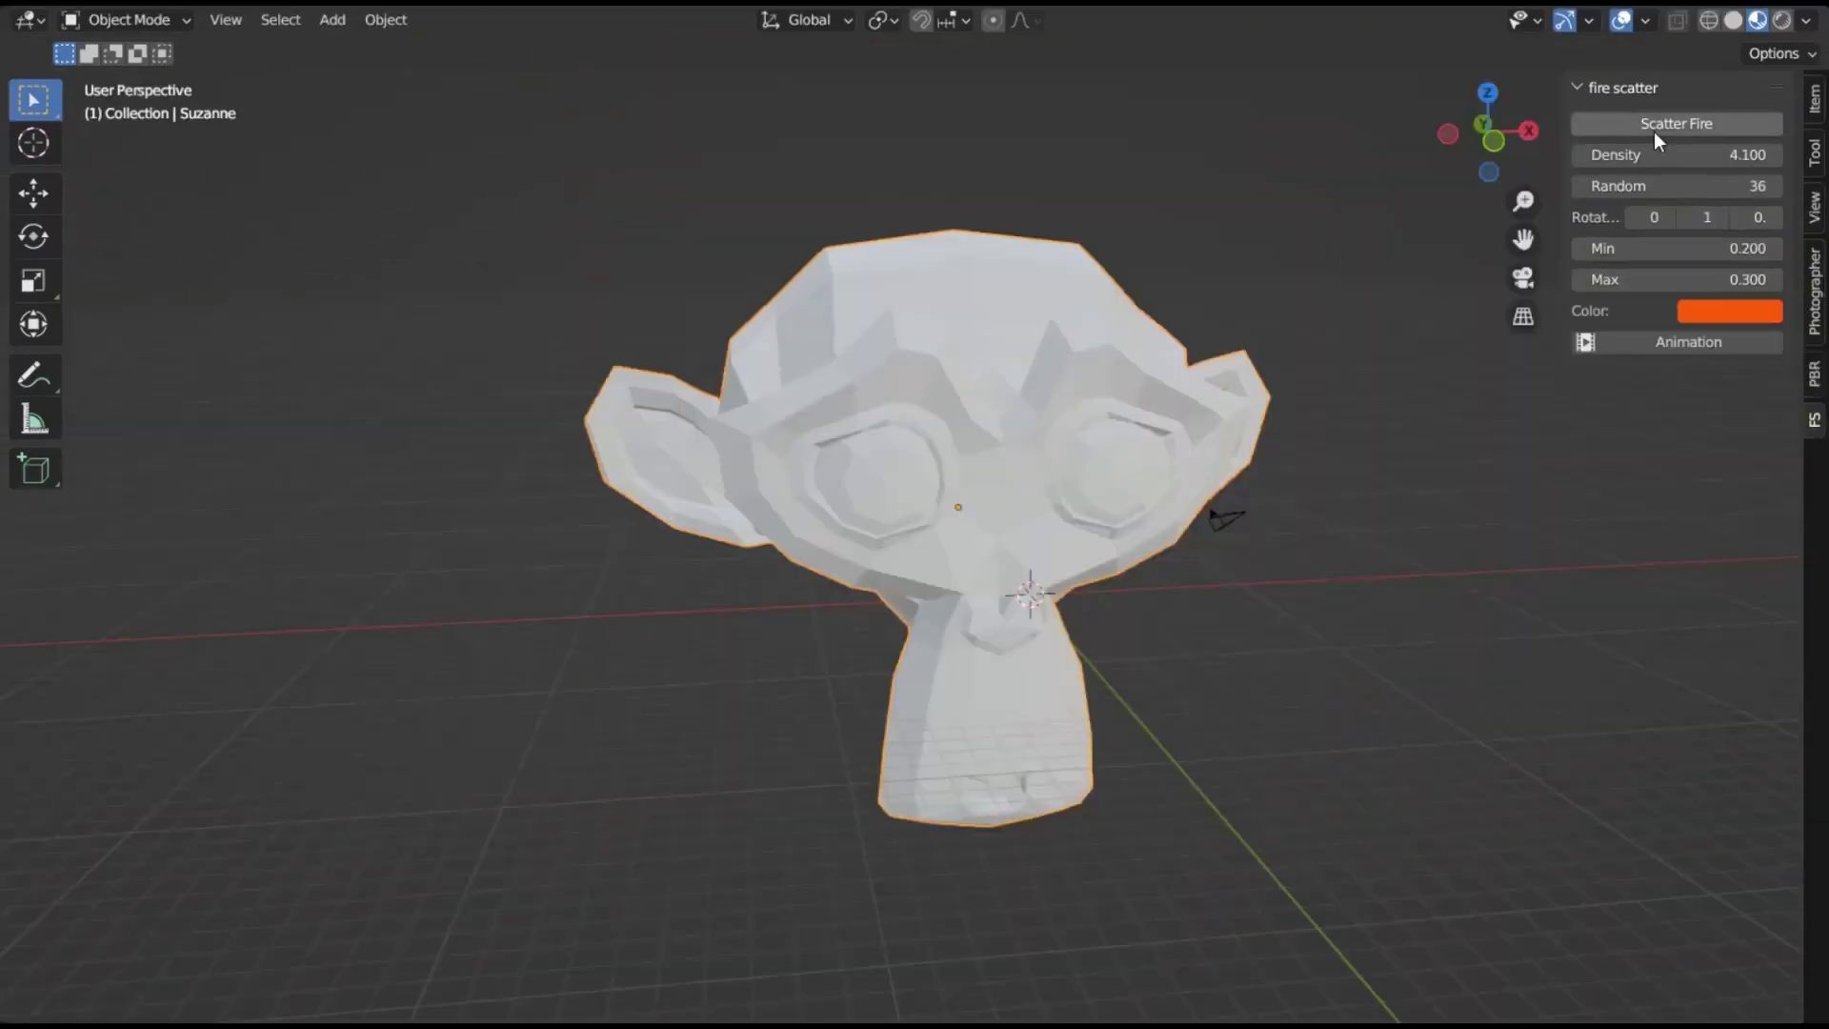
# Rescatter fire with Min -1.400 and Density 16.800, recolouring the flames blue then pale green.
pyautogui.click(1664, 126)
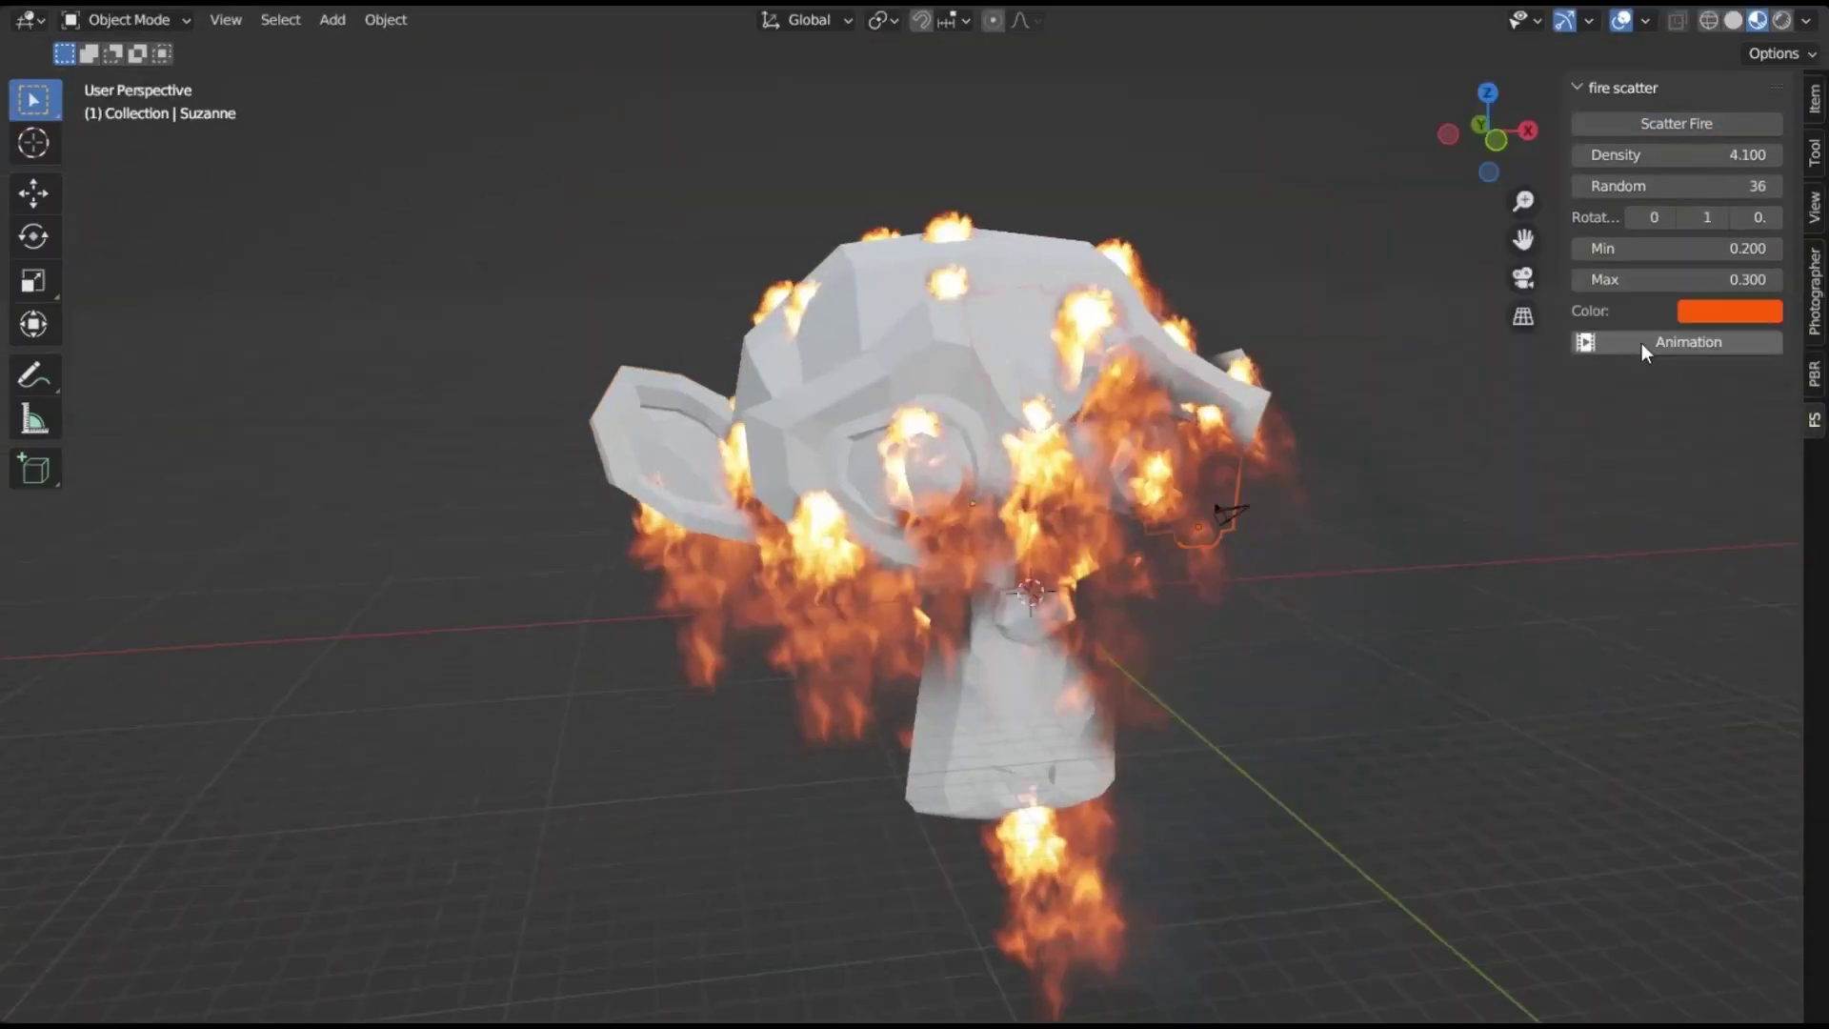
pyautogui.moveTo(1667, 256); pyautogui.dragTo(1620, 255)
pyautogui.click(1703, 313)
pyautogui.moveTo(1762, 429)
pyautogui.mouseDown()
pyautogui.moveTo(1819, 396)
pyautogui.moveTo(1800, 486)
pyautogui.moveTo(1782, 414)
pyautogui.moveTo(1800, 477)
pyautogui.mouseUp()
pyautogui.moveTo(1676, 153); pyautogui.dragTo(1676, 170)
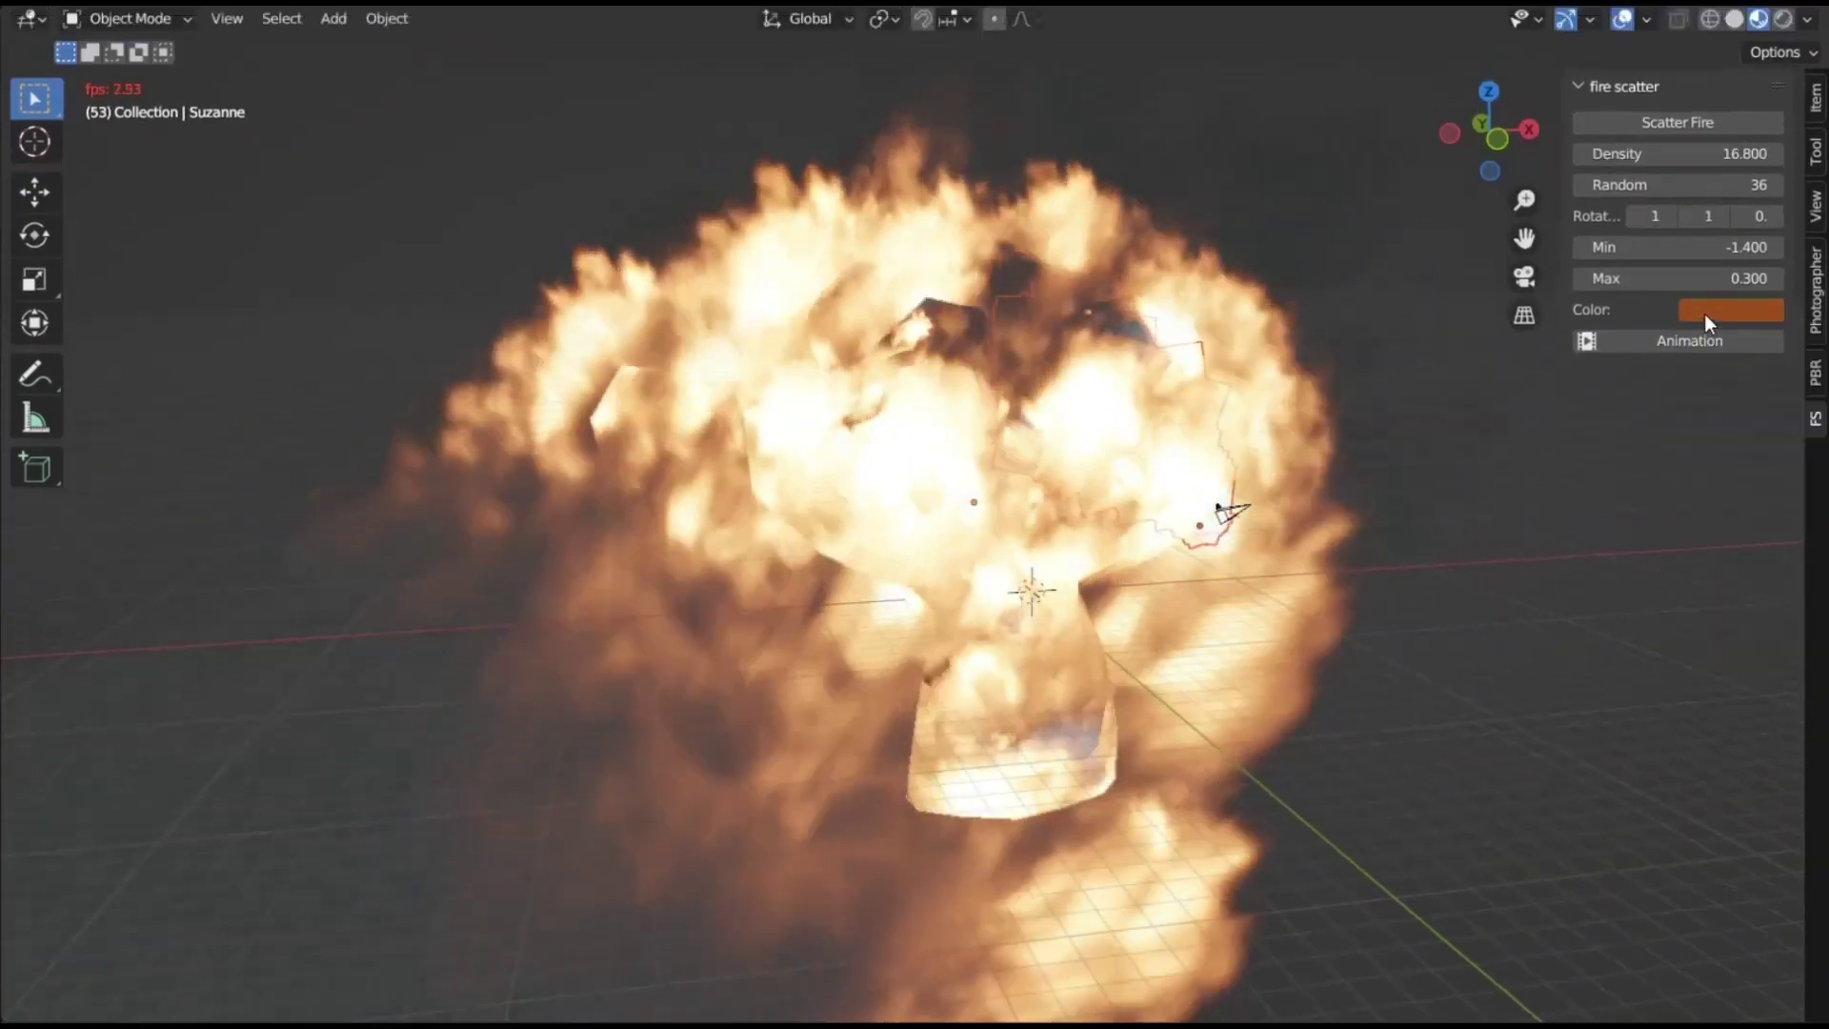
pyautogui.click(1731, 310)
pyautogui.click(1726, 420)
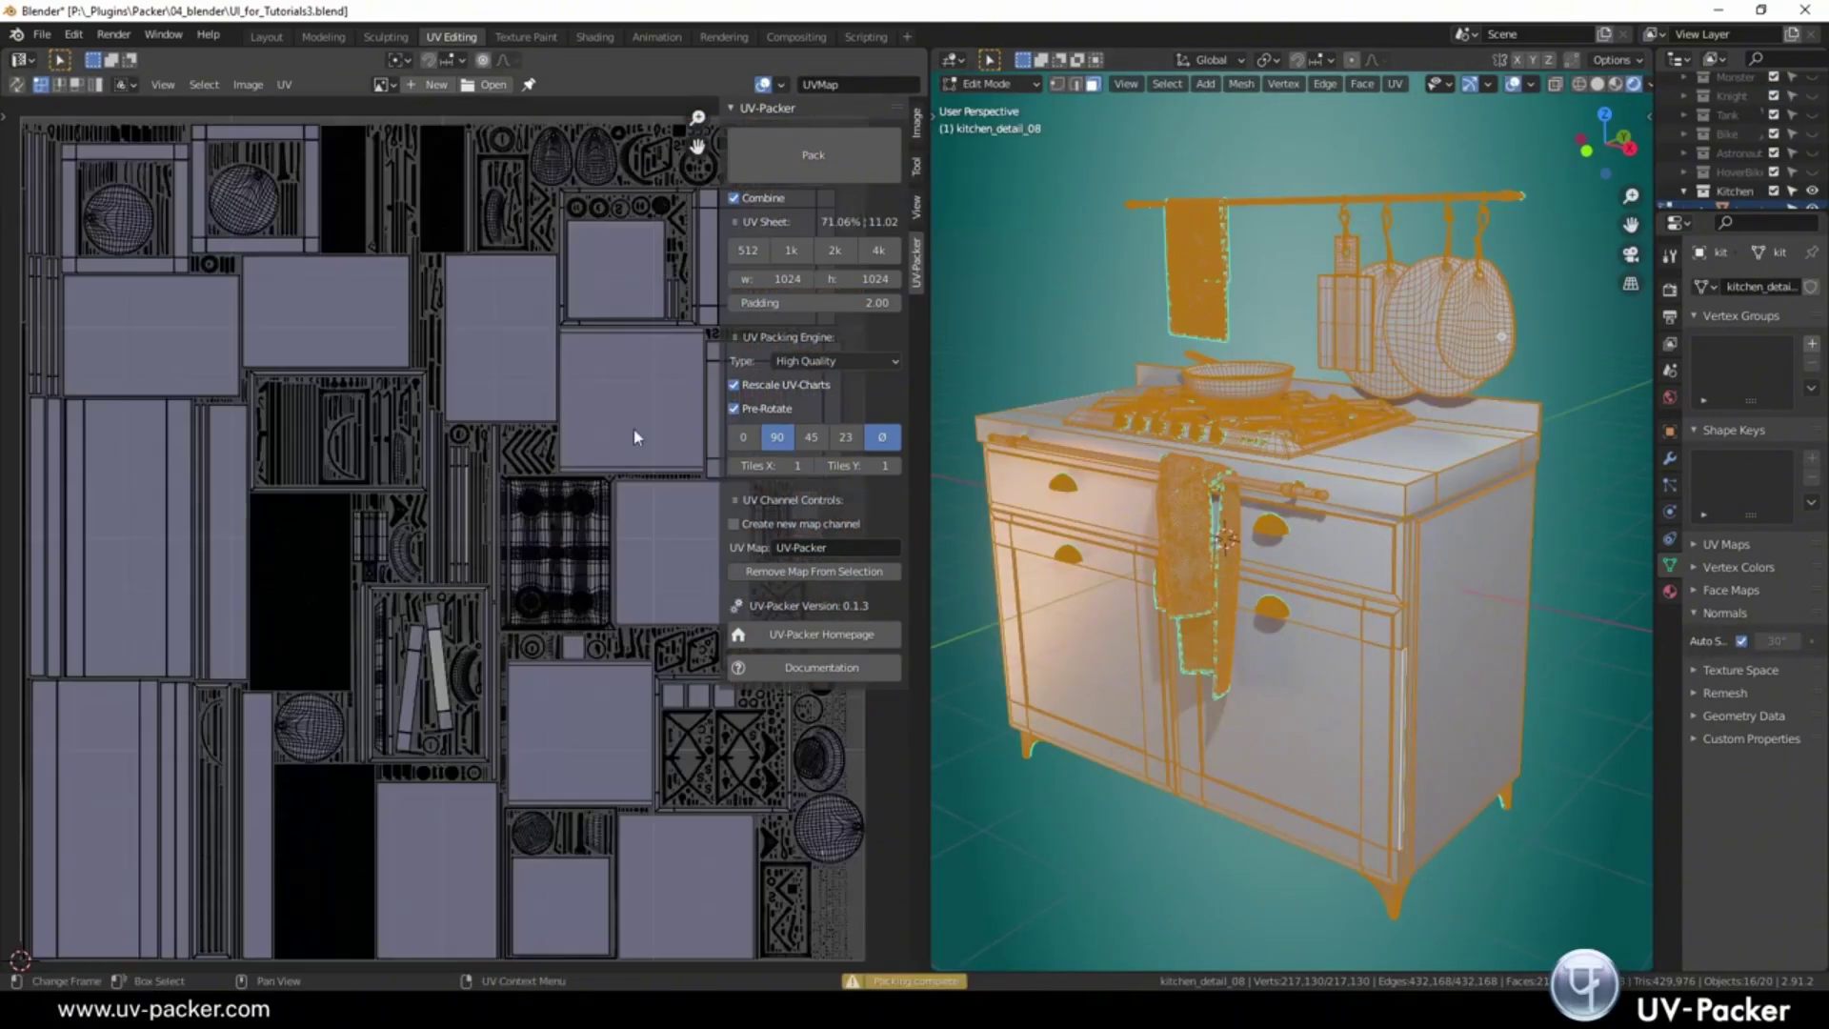
# Pack the statue's UV islands with UV-Packer.
pyautogui.click(860, 173)
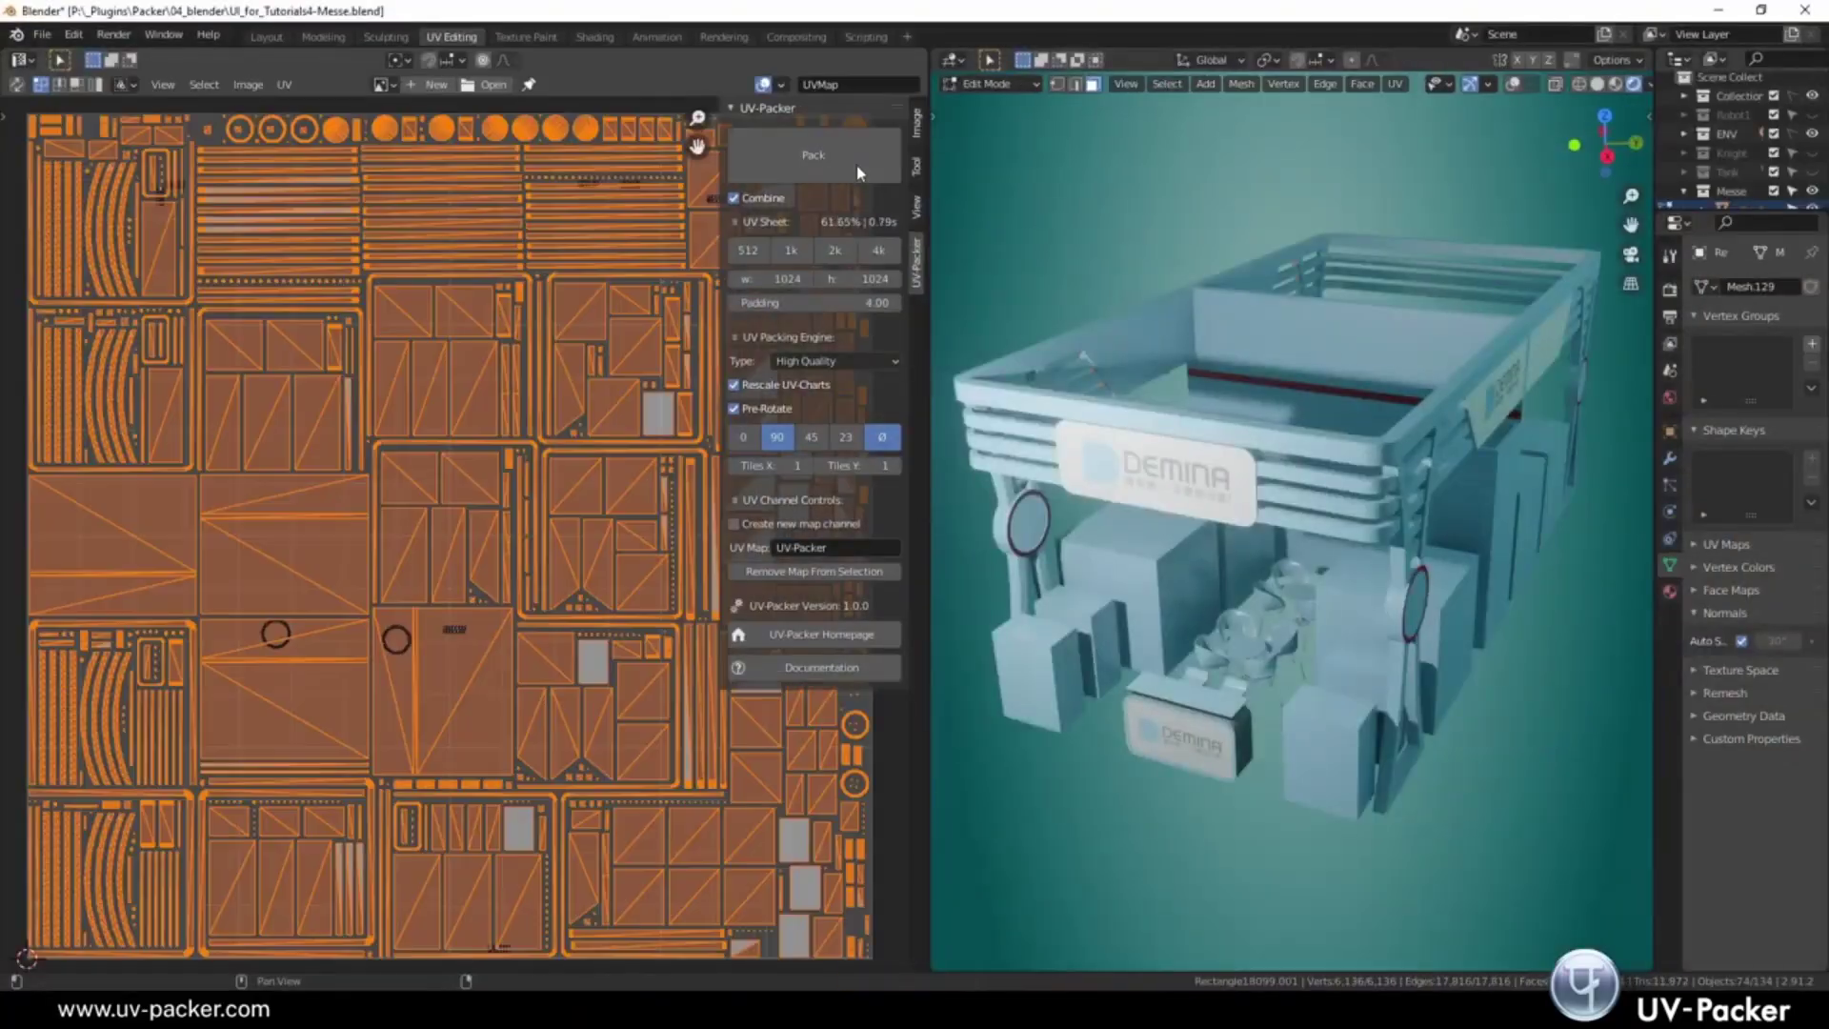
# Pack the UV islands of the booth, dragon and the fully selected robot mesh.
pyautogui.click(856, 164)
pyautogui.scroll(8, 536, 388)
pyautogui.click(869, 167)
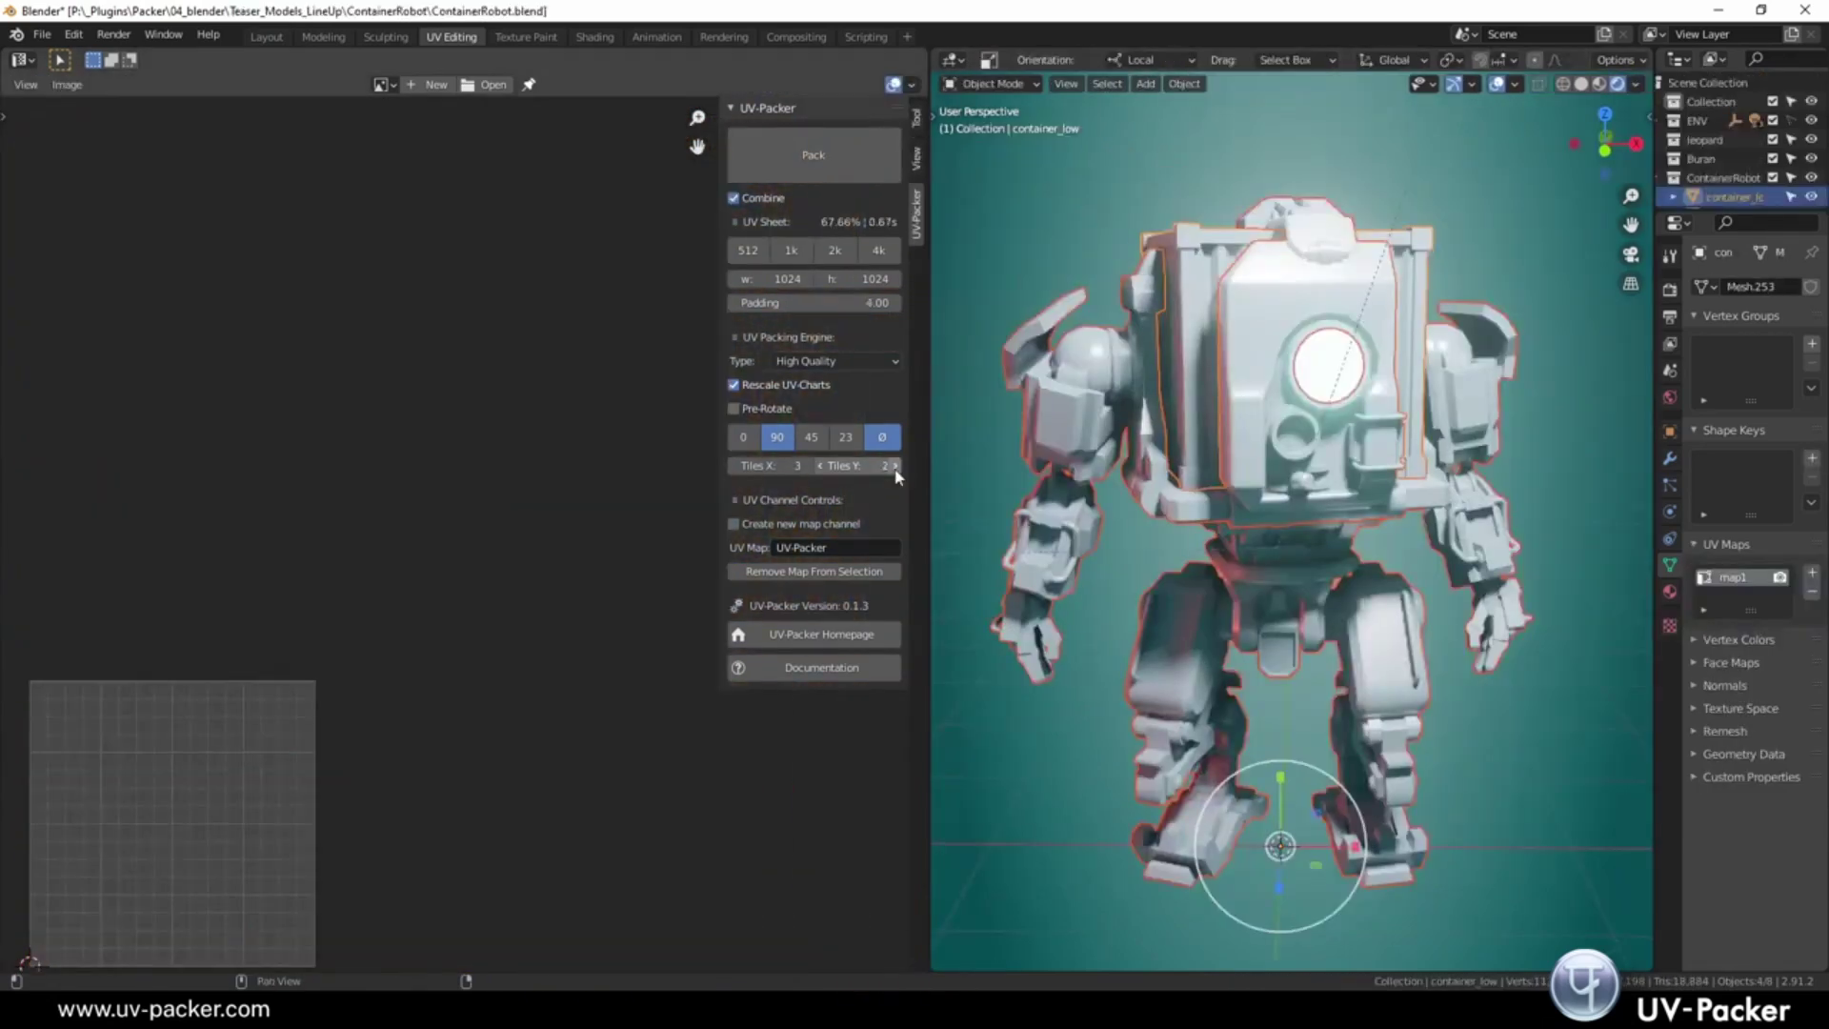
pyautogui.press('a')
pyautogui.click(833, 154)
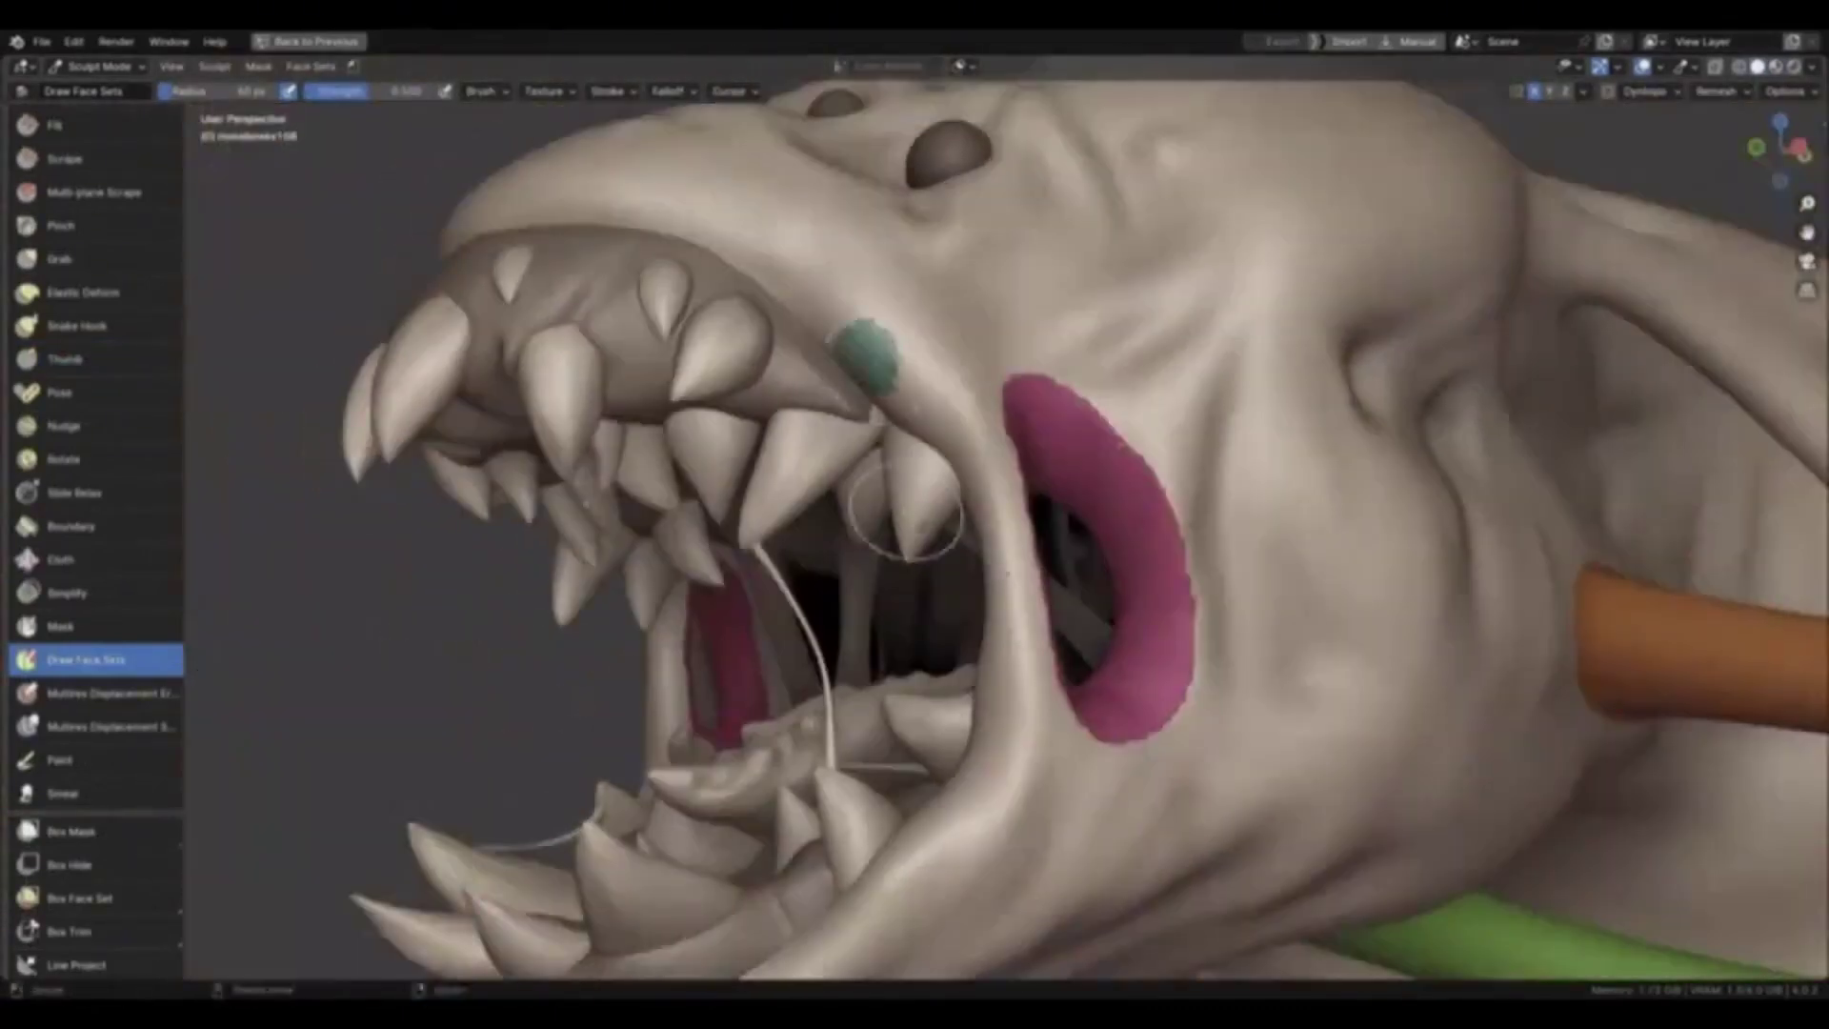
# Paint a new face set inside the monster's mouth.
pyautogui.moveTo(948, 652); pyautogui.dragTo(1003, 658)
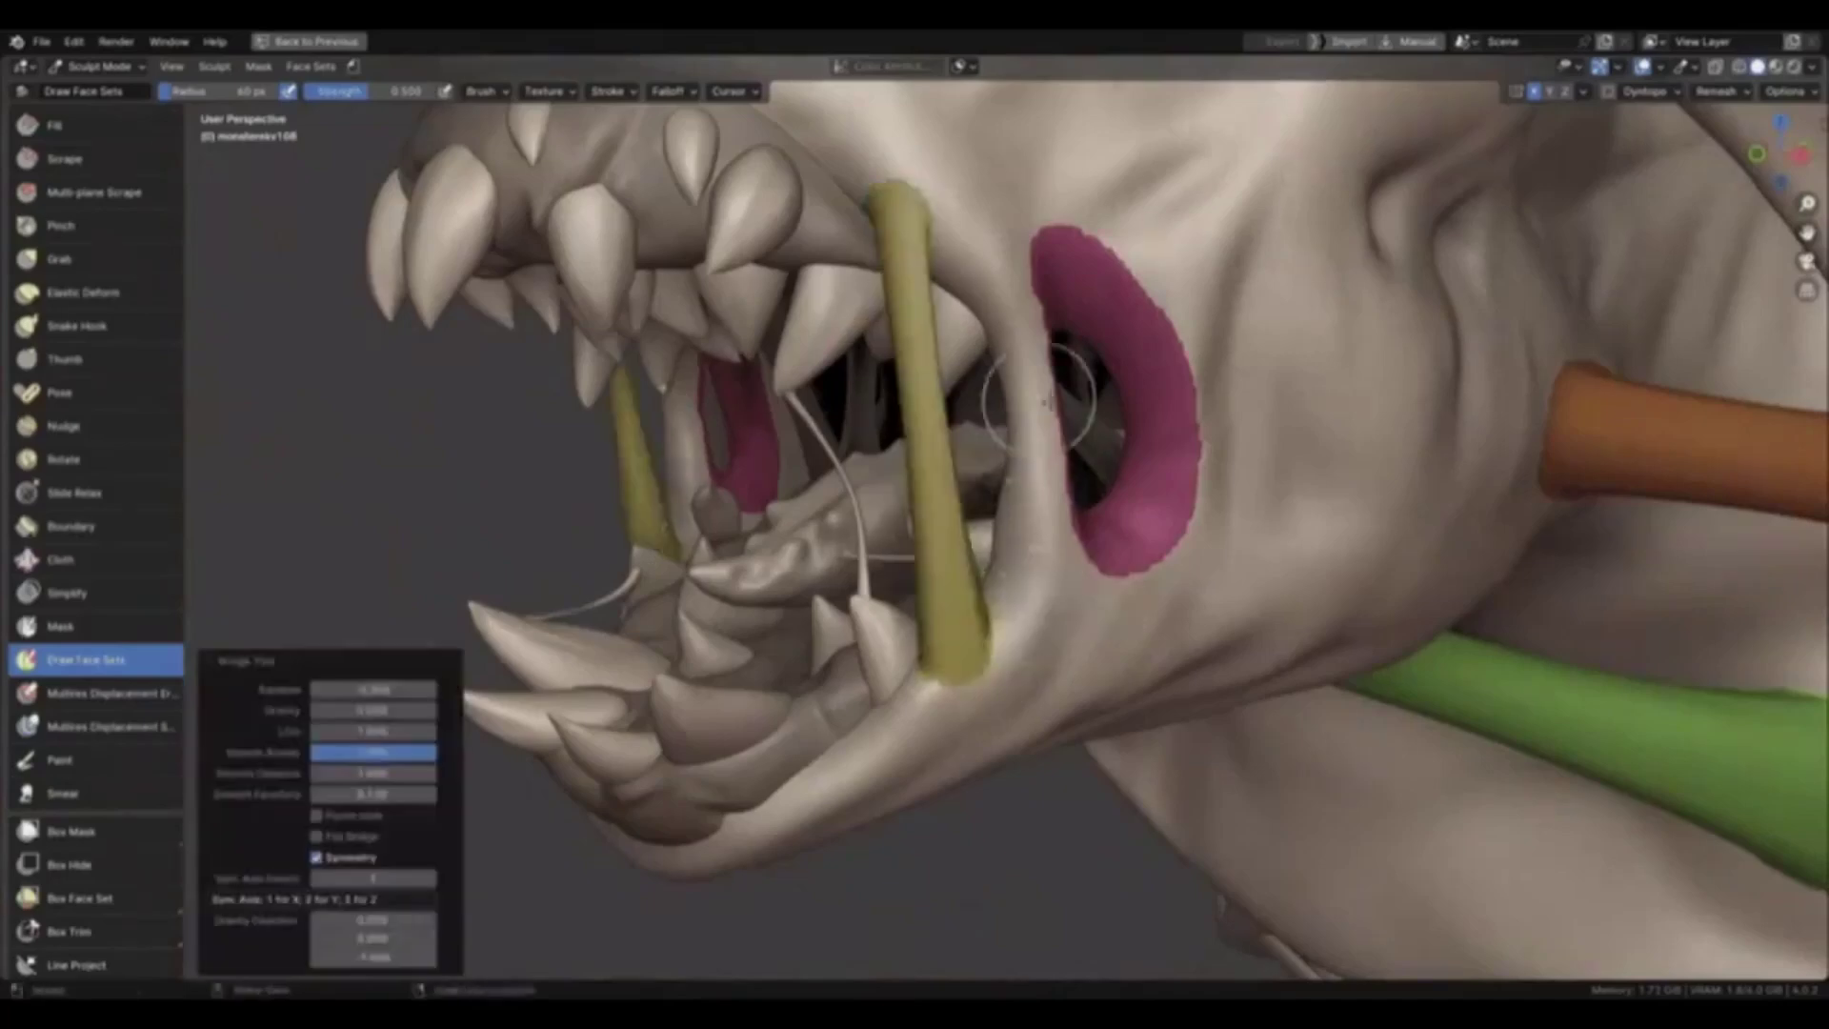